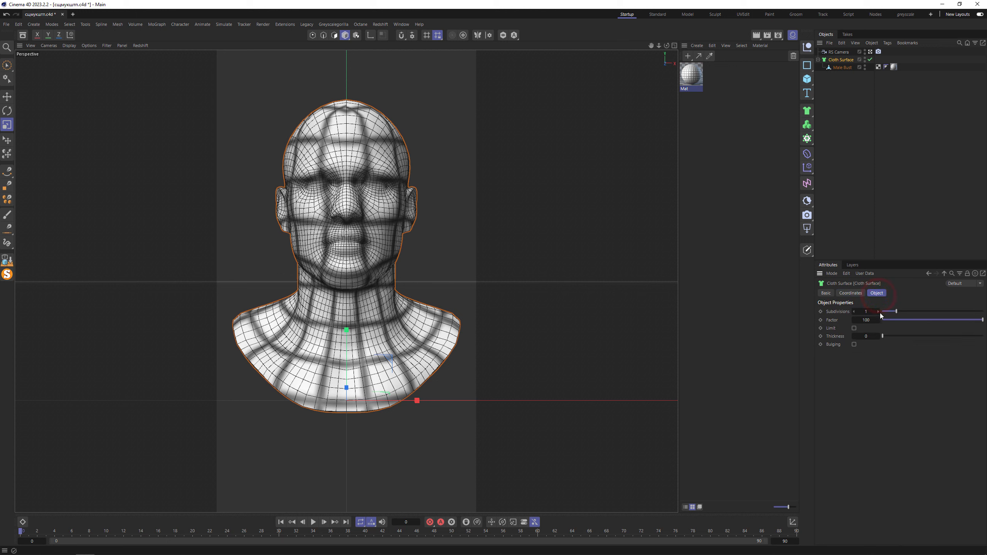
- Set the Cloth Surface's subdivisions to 2 and add a Vertex Map tag to it
click(879, 312)
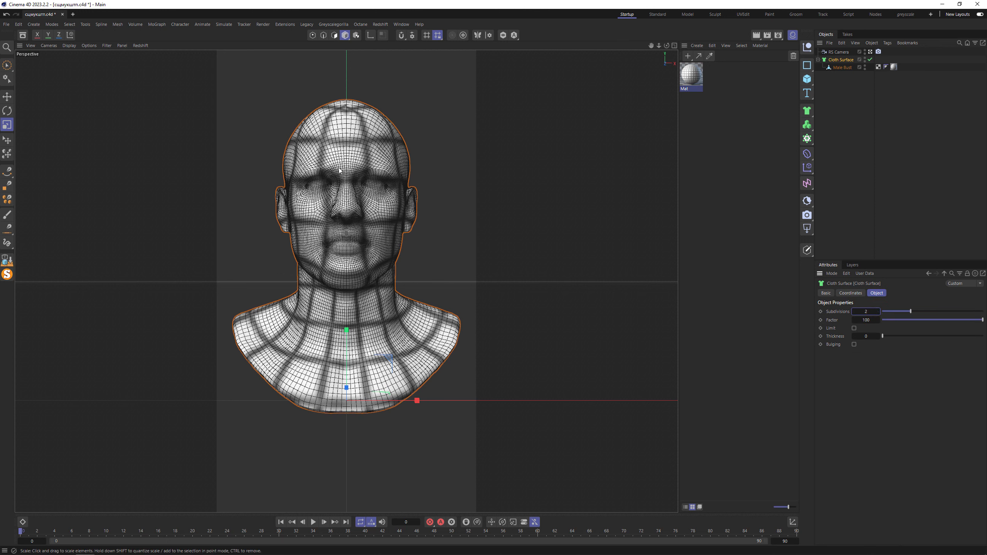
click(850, 104)
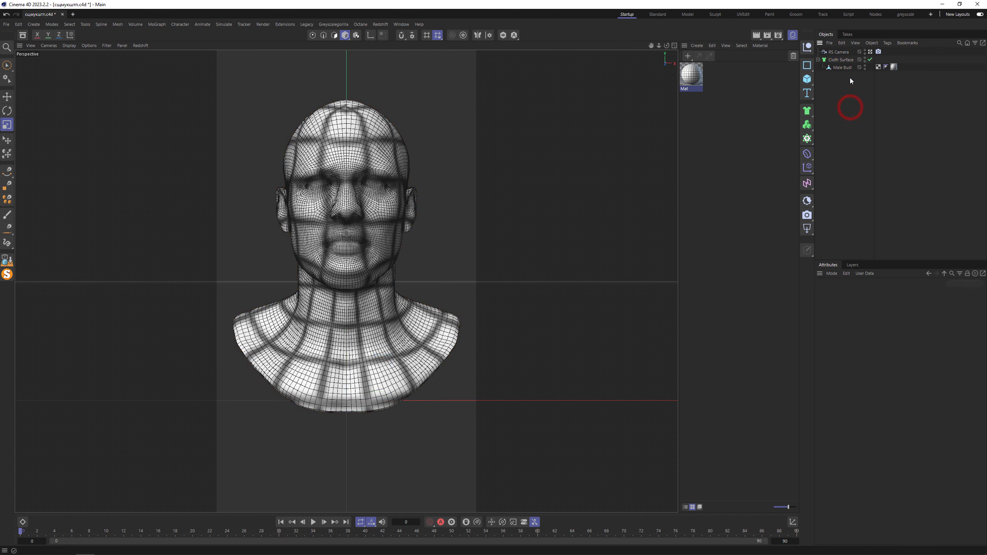
click(841, 59)
key(shift+c)
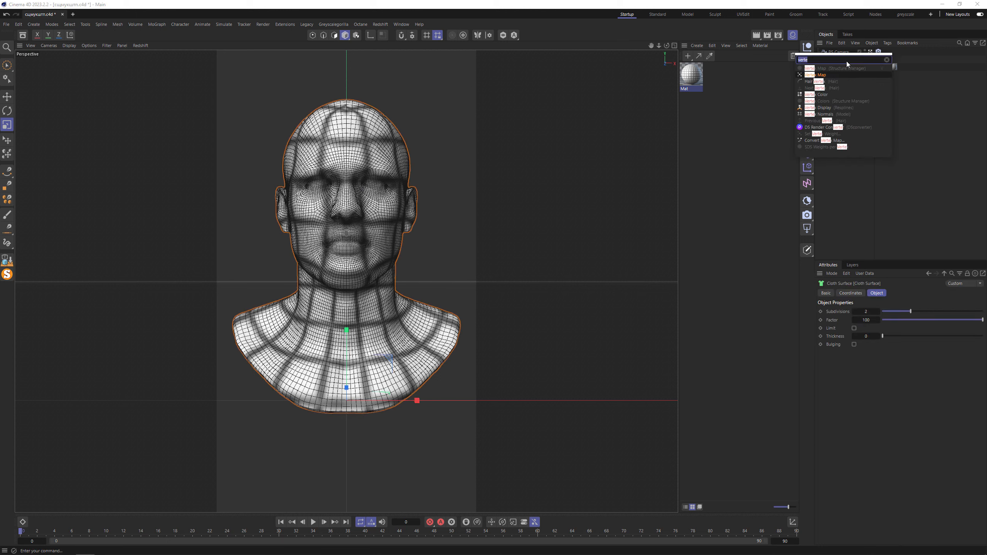
click(851, 75)
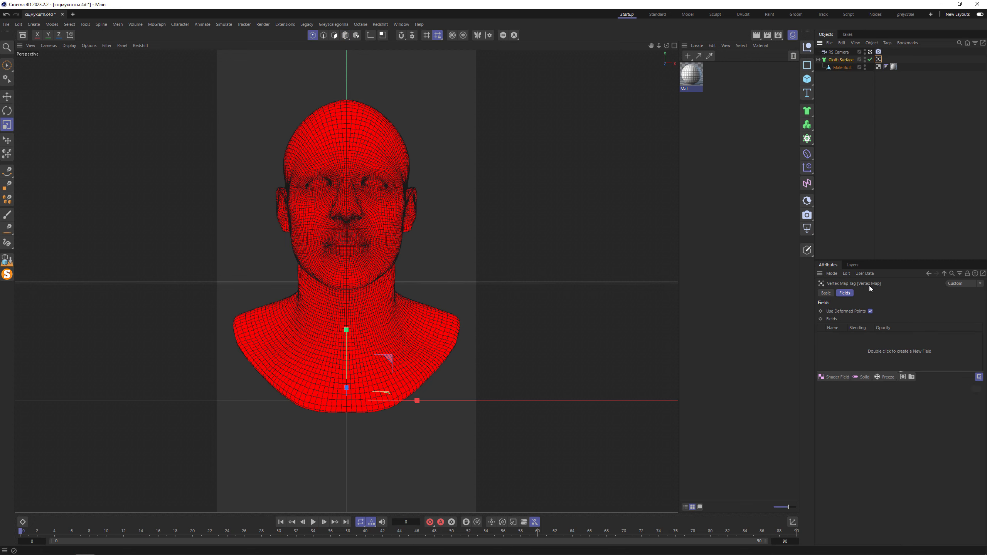
- Name the vertex map Pin and disable its Use Deformed Points option
click(826, 293)
click(900, 322)
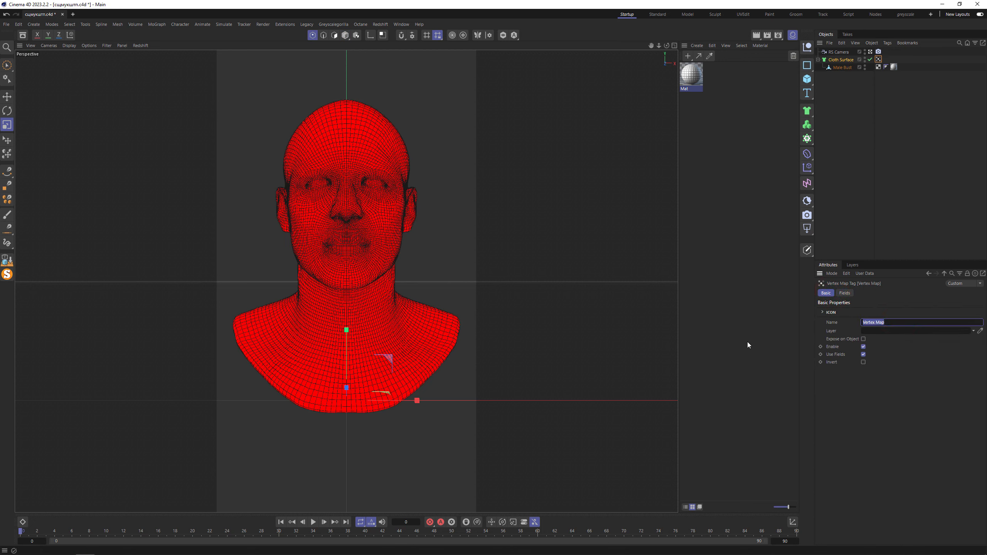
text(Pin)
key(Return)
click(846, 293)
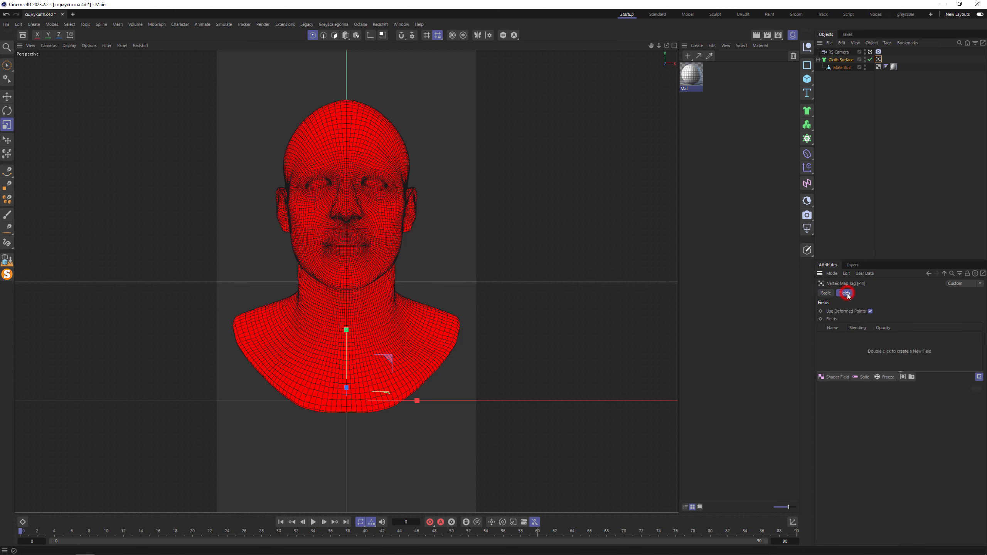
click(871, 311)
- Add a Shader Field to the Pin map that reads the Color channel from the bust's material tag
click(838, 382)
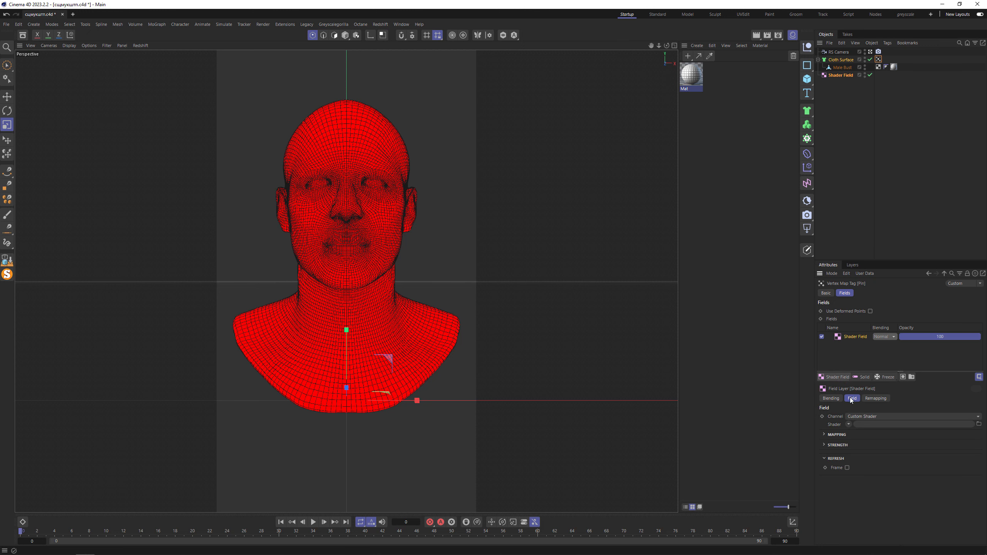
click(853, 416)
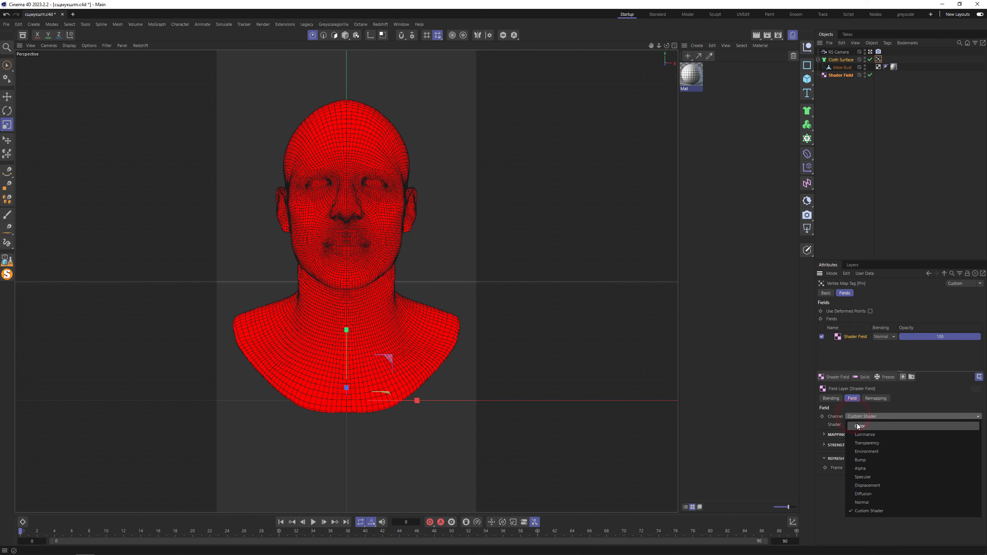
click(857, 423)
drag(694, 79, 869, 428)
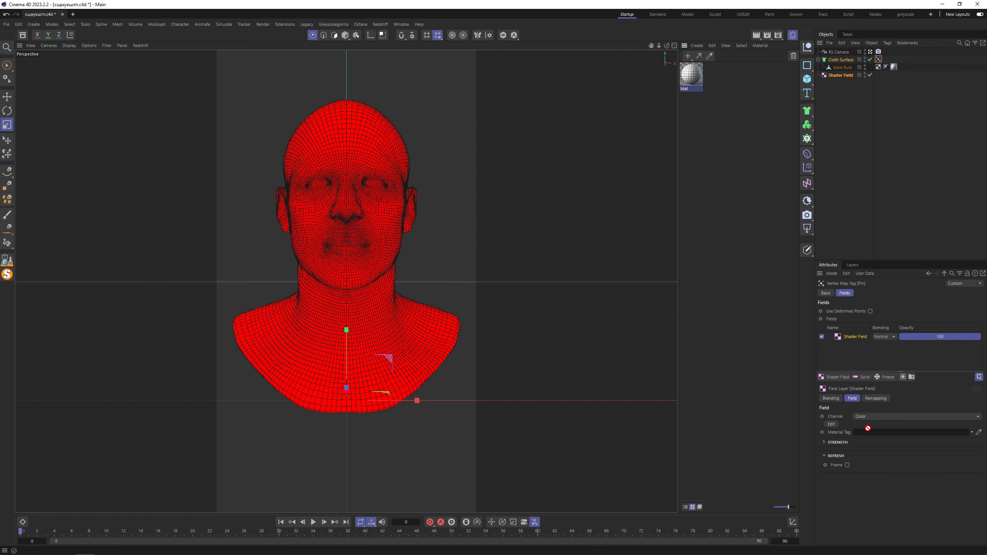
drag(894, 67, 899, 438)
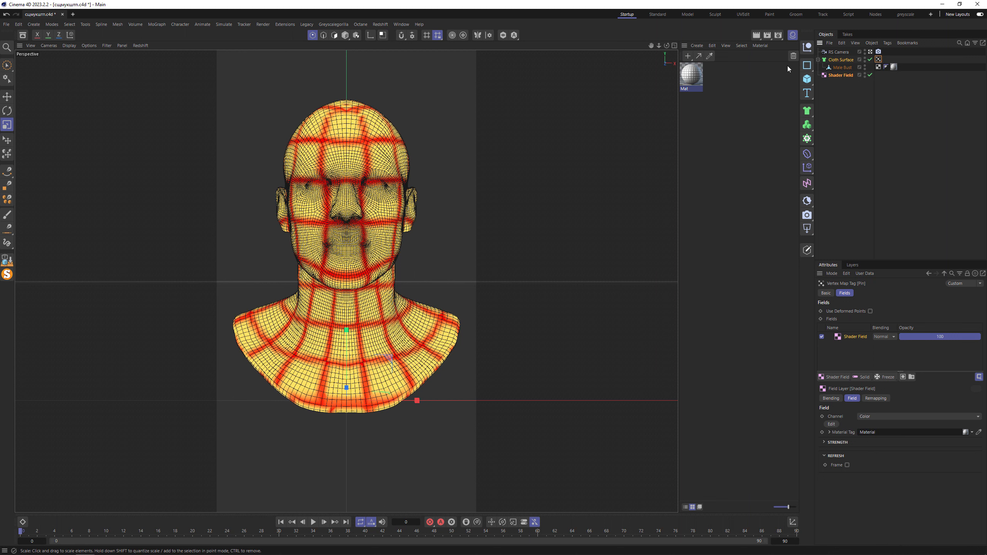
- Set the Cloth Surface's subdivisions to 3
click(841, 60)
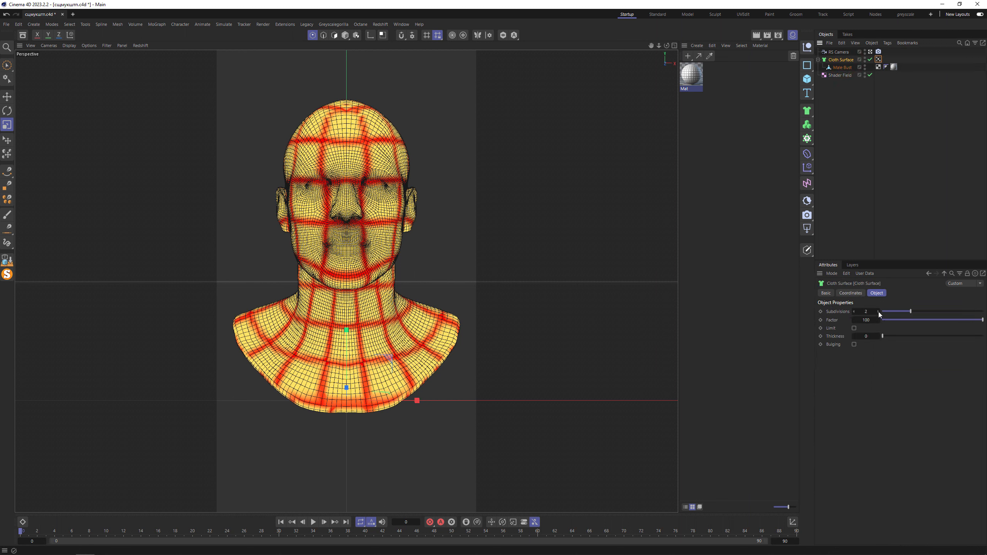
click(878, 312)
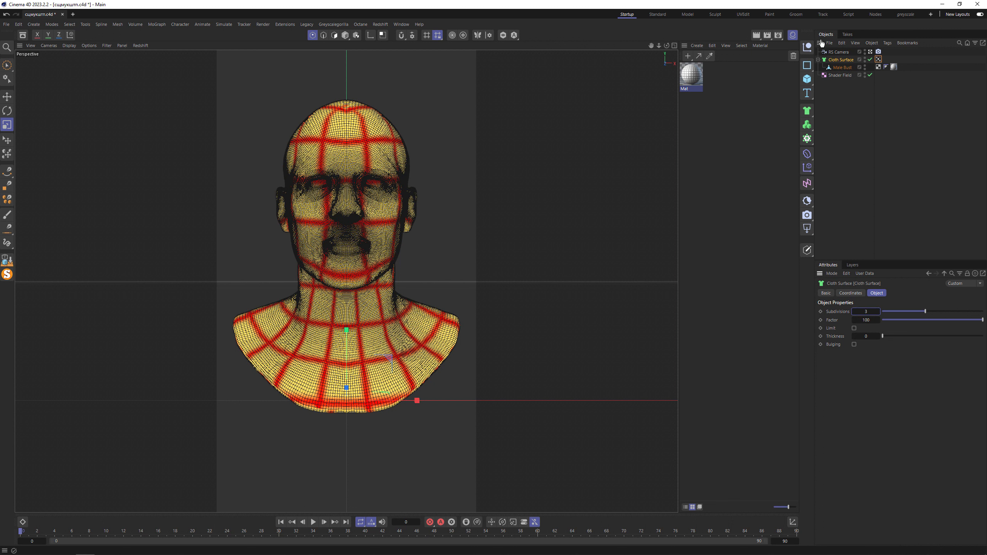
click(857, 95)
- Add a second Vertex Map tag to the Cloth Surface and name it Ballon Map
click(840, 60)
key(shift+c)
text(verte)
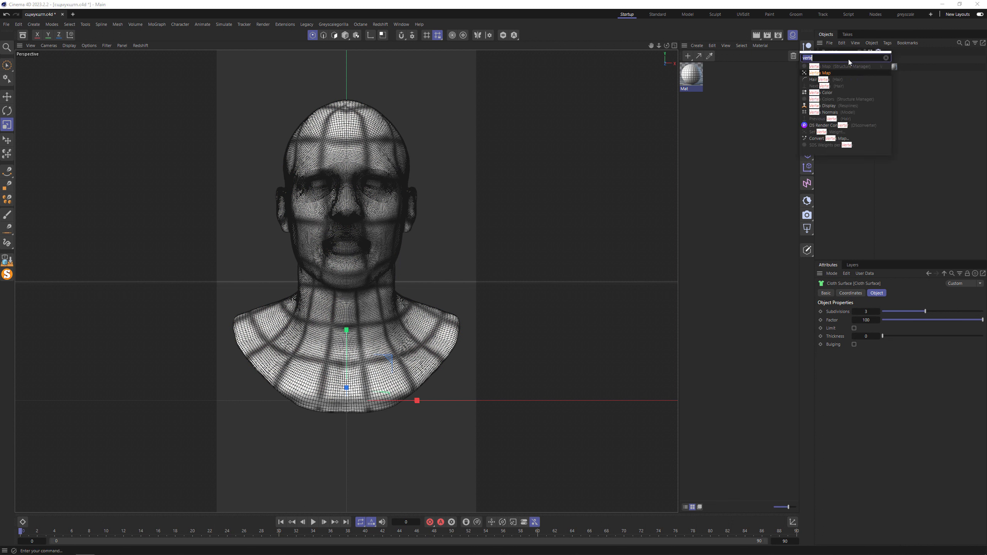
key(Return)
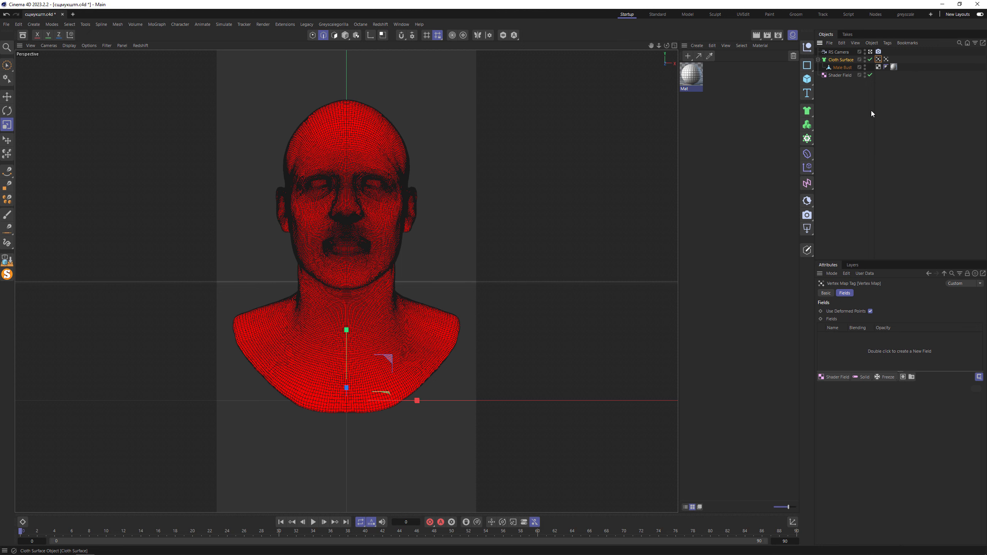
click(826, 293)
double_click(886, 322)
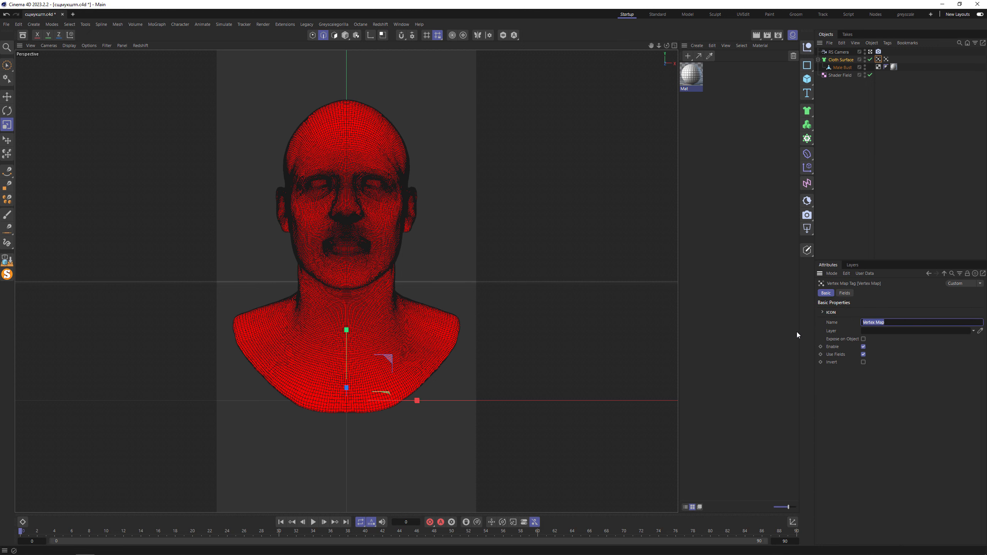
text(Ballon Map)
key(Return)
- Disable Use Deformed Points on the Ballon Map and add a Spherical Field, moved up and away from the head's right side in the view
click(845, 293)
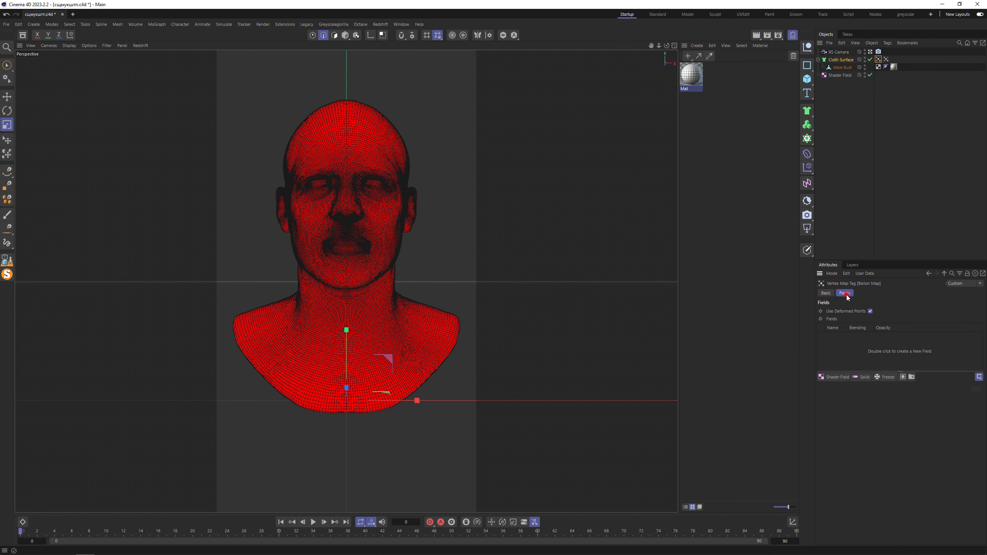
click(831, 378)
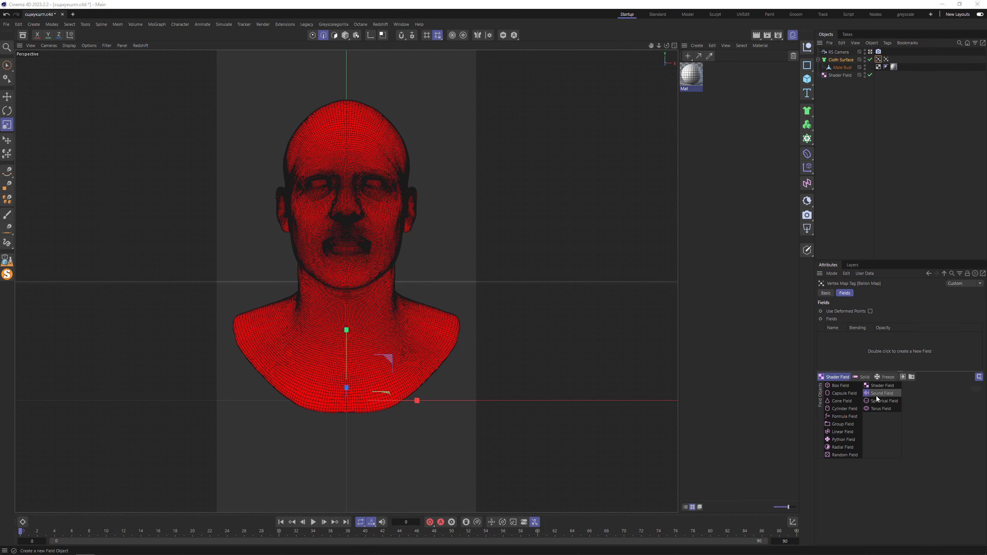
click(881, 401)
key(e)
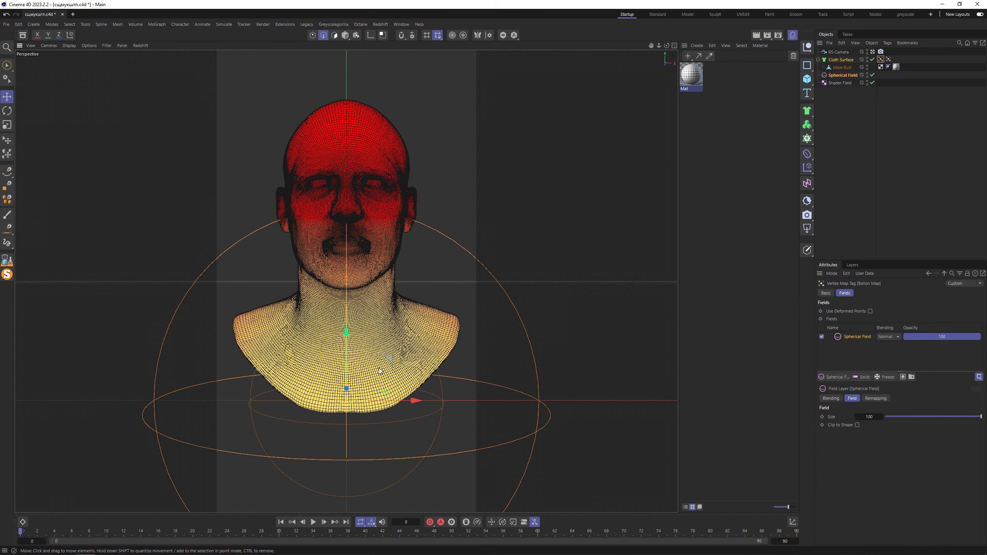
drag(386, 382, 564, 72)
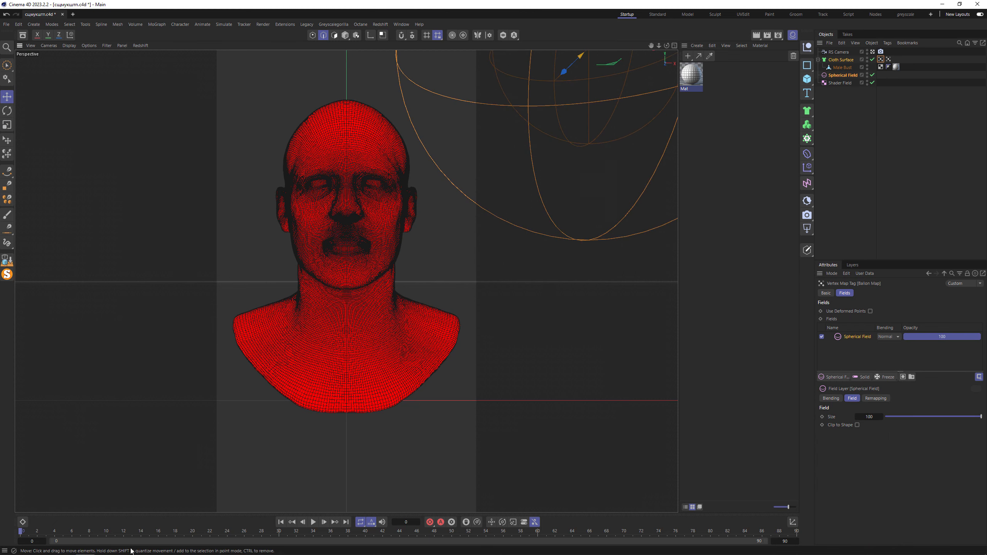
- Keyframe the Spherical Field away from the head at frames 0 and 20 and overlapping it at frame 10, in a timeline extended to 150 frames
click(194, 535)
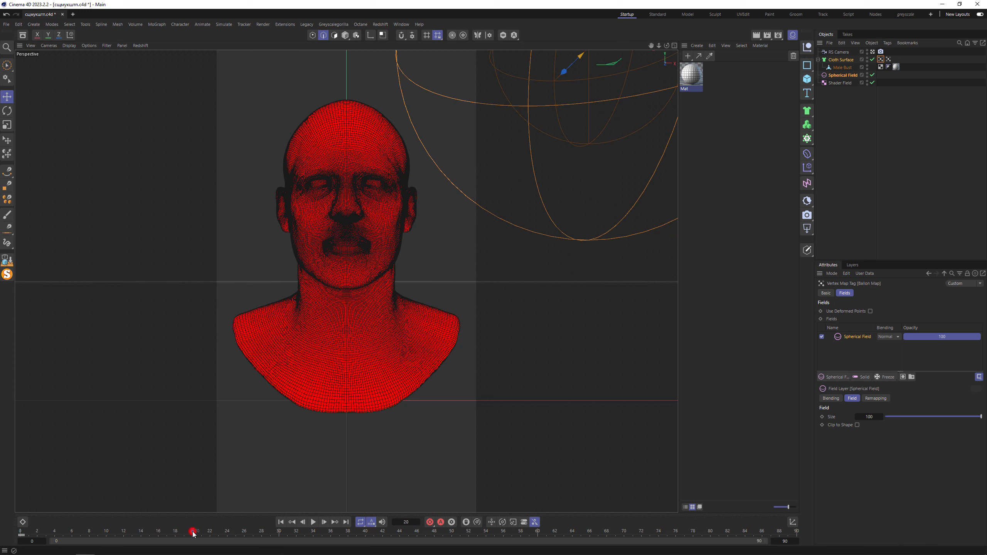
click(786, 542)
text(150)
key(Return)
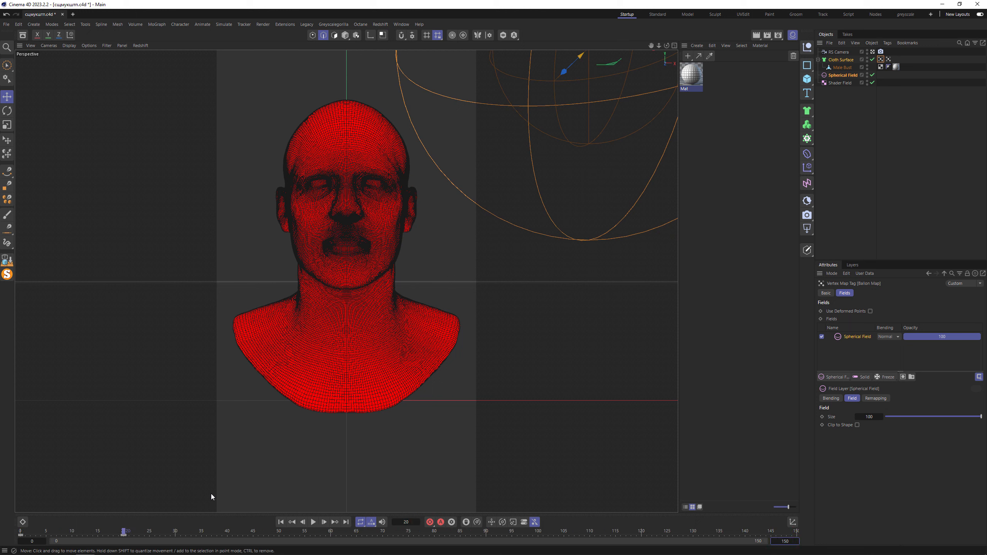
click(72, 531)
drag(595, 62, 472, 131)
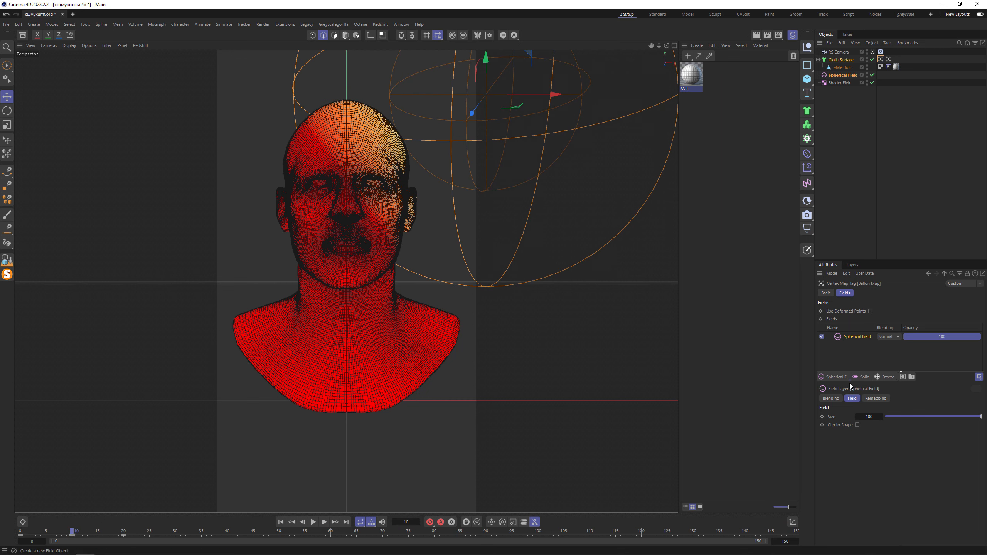
- Add a cleared Freeze layer above the Spherical Field with Grow mode and Add blending, and preview the spreading in playback
click(880, 378)
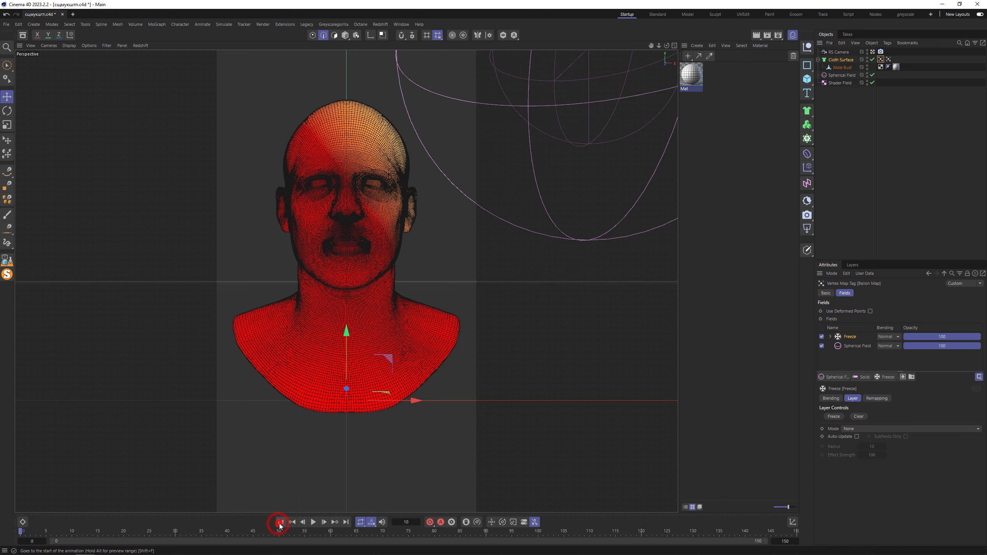
click(859, 416)
click(861, 428)
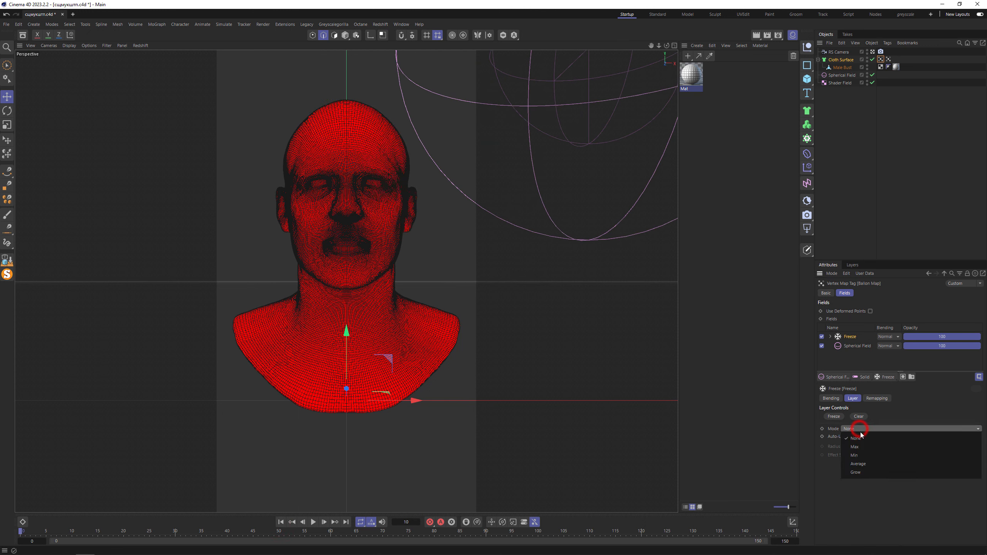
click(867, 471)
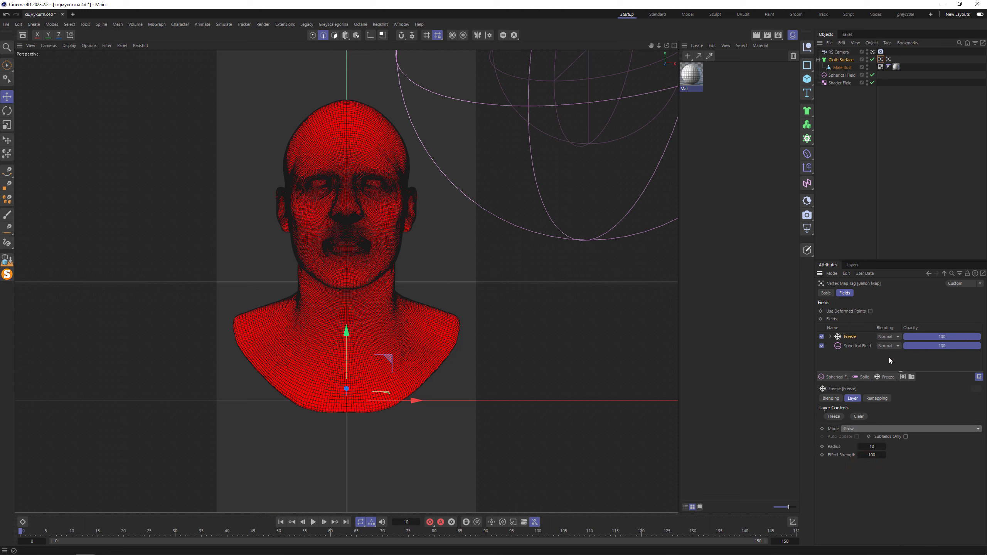
click(893, 338)
click(888, 418)
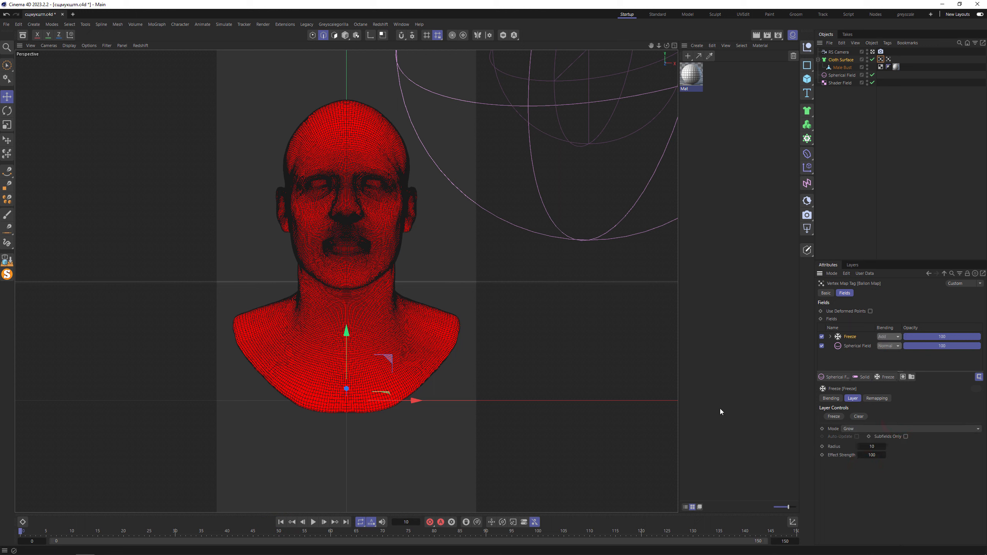
click(314, 522)
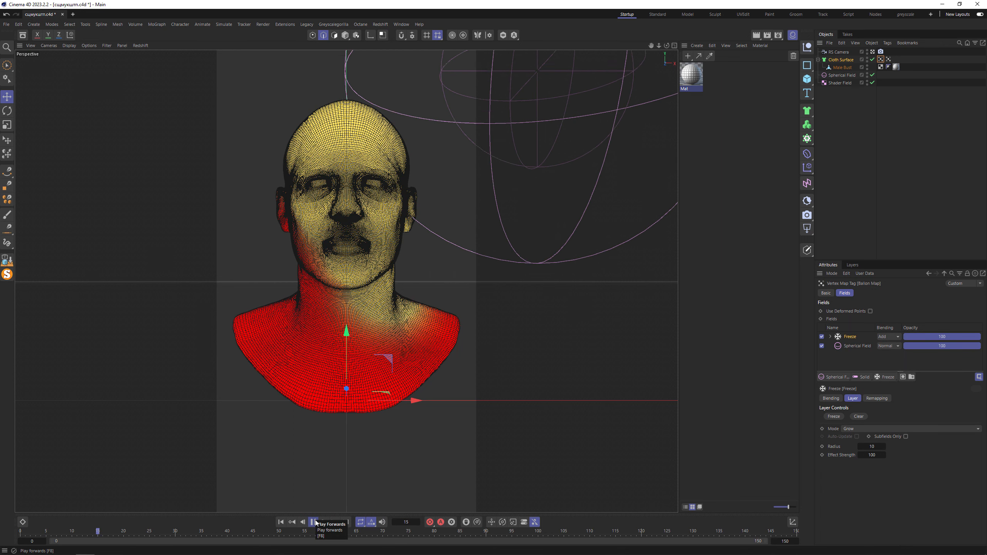
click(315, 523)
- Add a Random Field to the Ballon Map and nest it under the Freeze layer's Radius
click(832, 376)
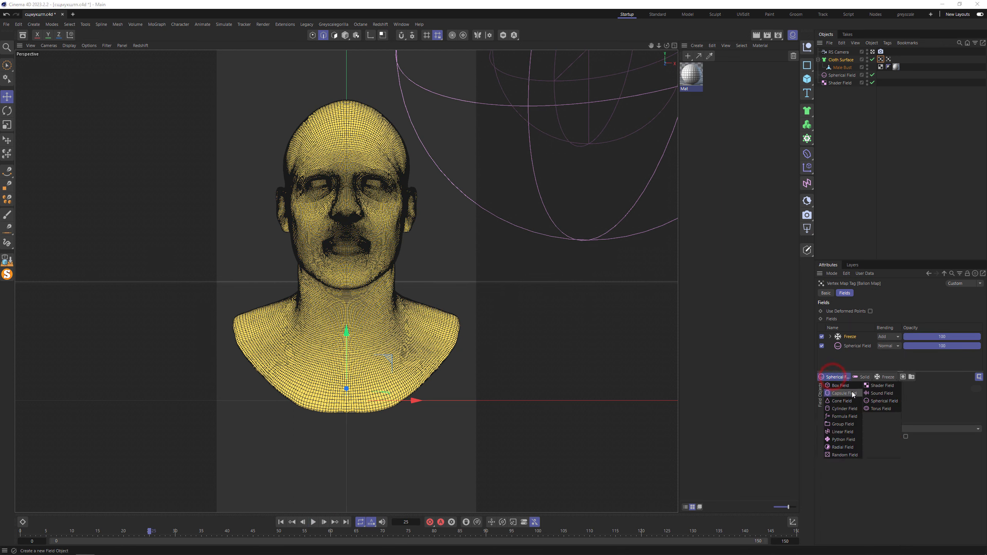
click(846, 455)
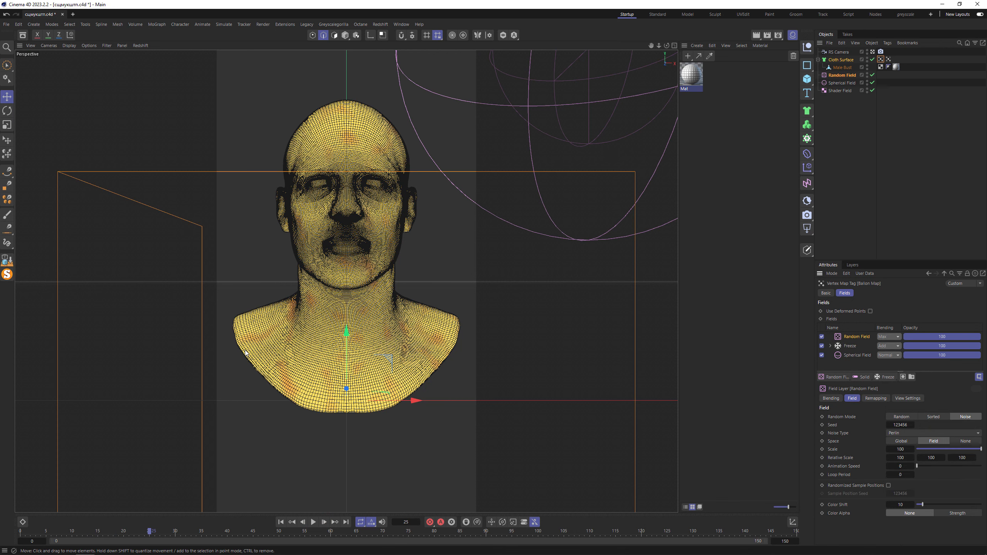
click(831, 345)
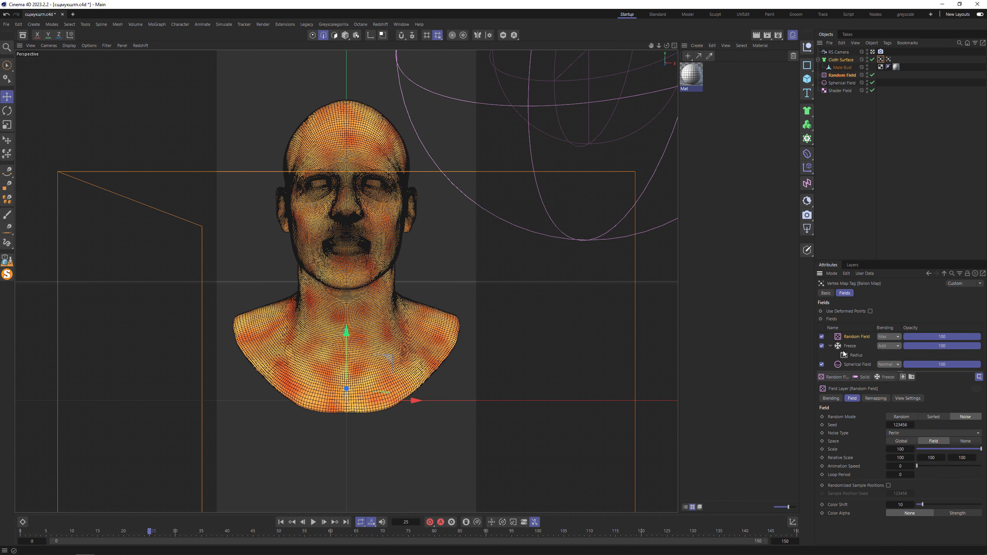
drag(851, 358, 853, 355)
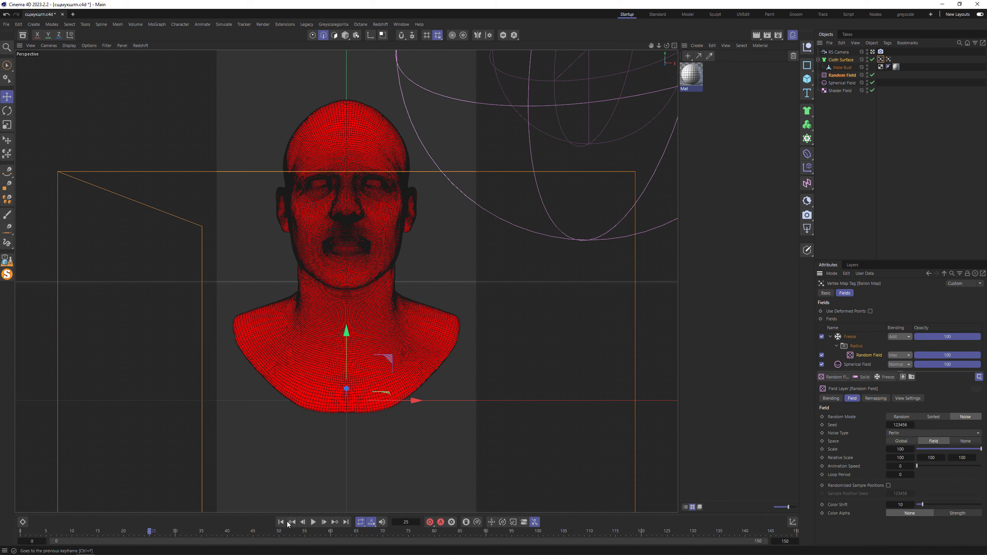
- Play the animation from the start to check how the Random Field varies the growth
click(281, 522)
click(312, 522)
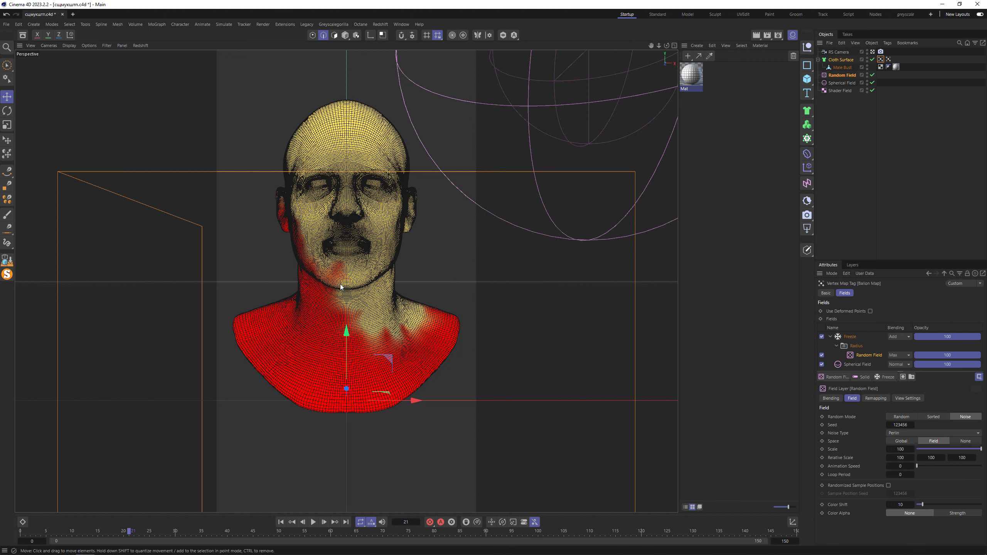
click(313, 522)
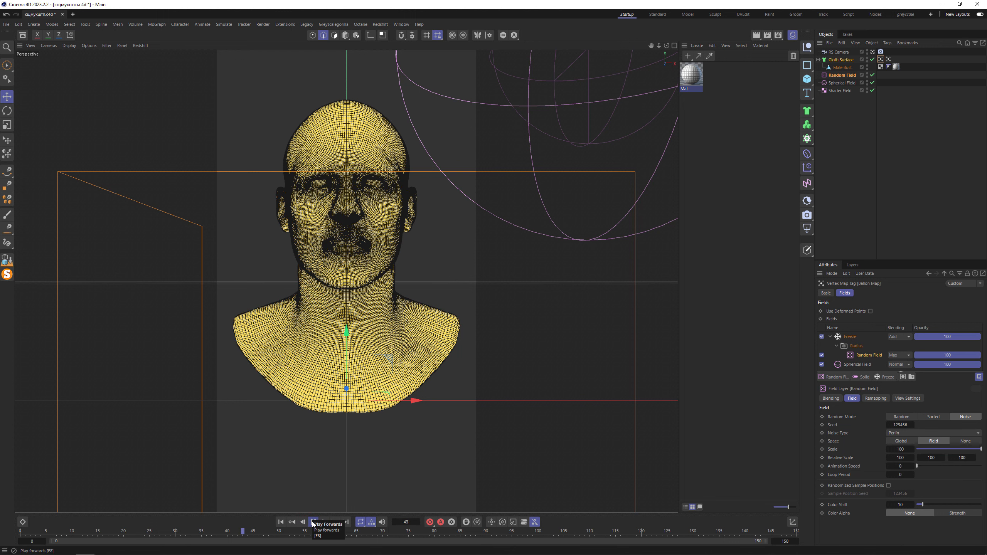
click(314, 522)
- Set the Random Field's scale to 300 and replay the growth from the first frame
click(904, 450)
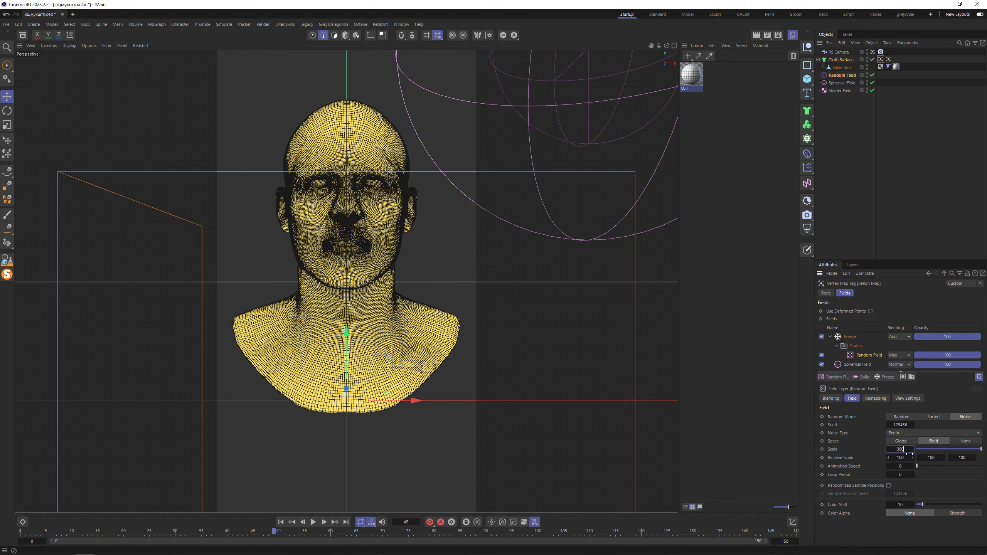
click(281, 522)
click(314, 522)
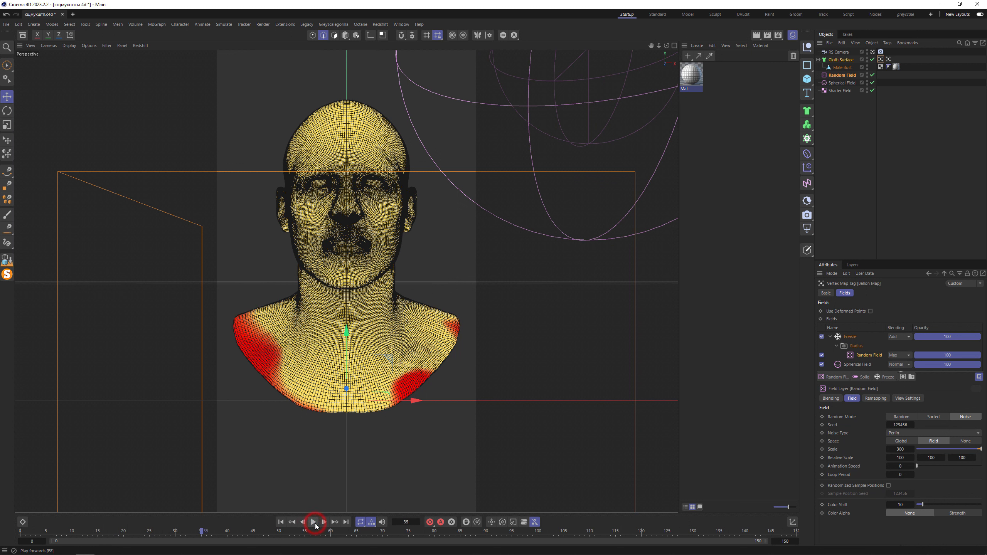
- Set the Freeze layer's radius to 15 and replay the growth from the first frame
click(314, 523)
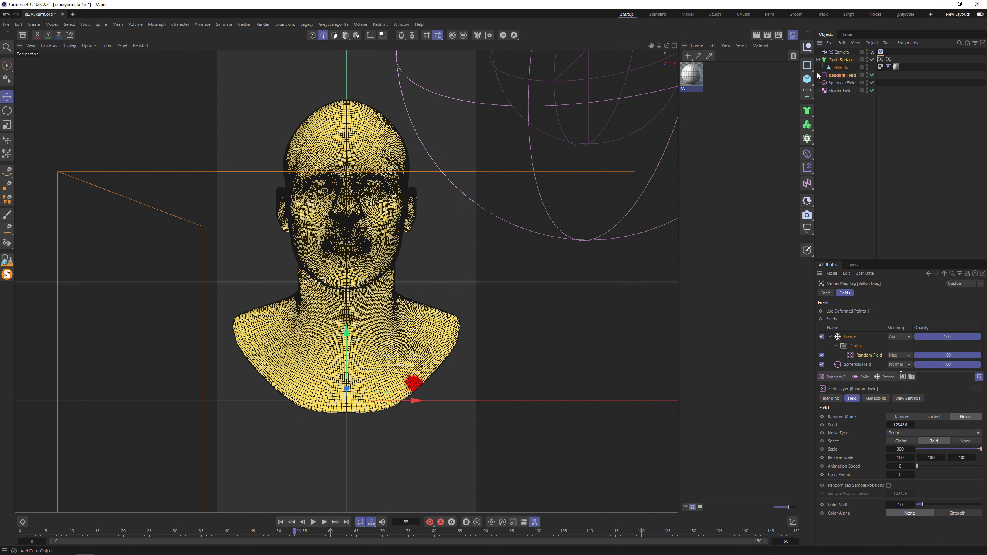
click(831, 337)
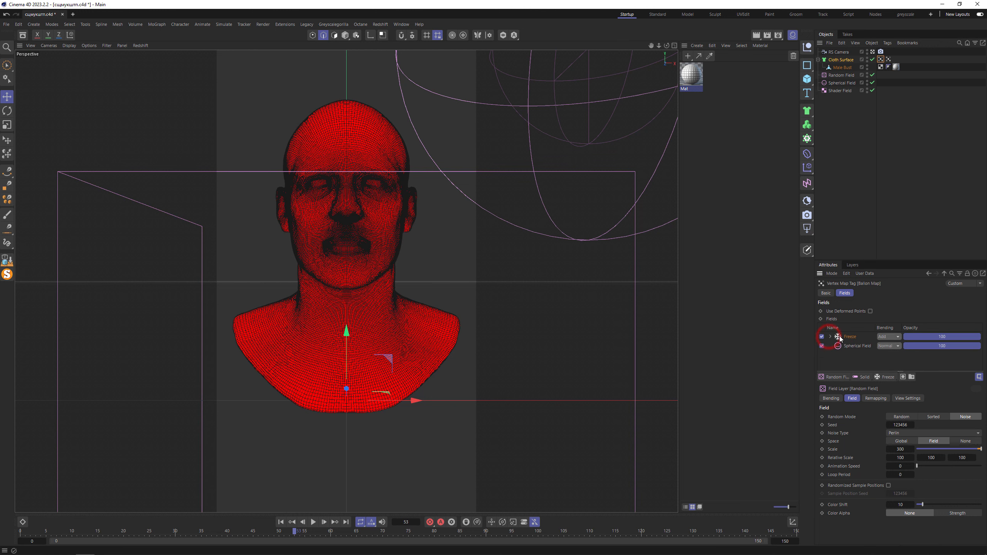
click(851, 337)
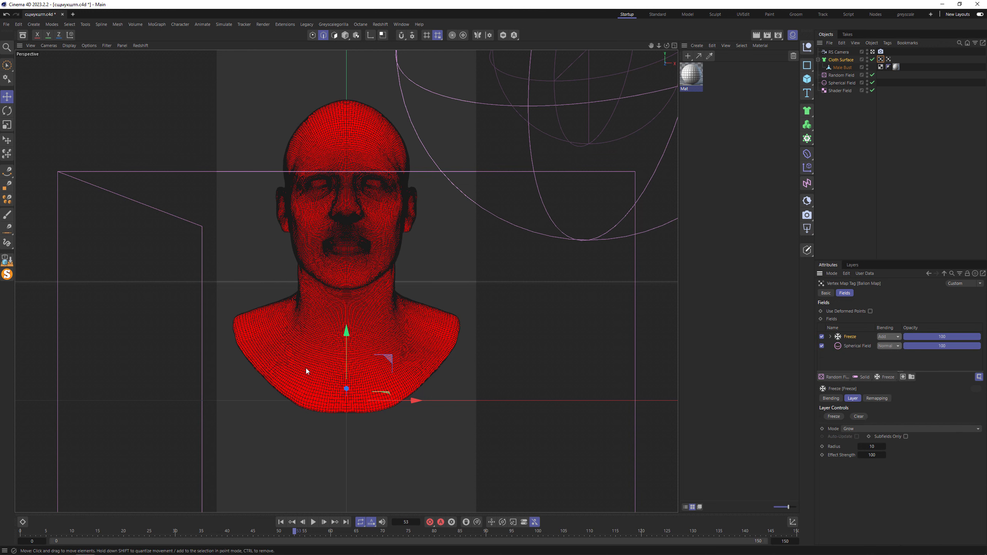
click(872, 447)
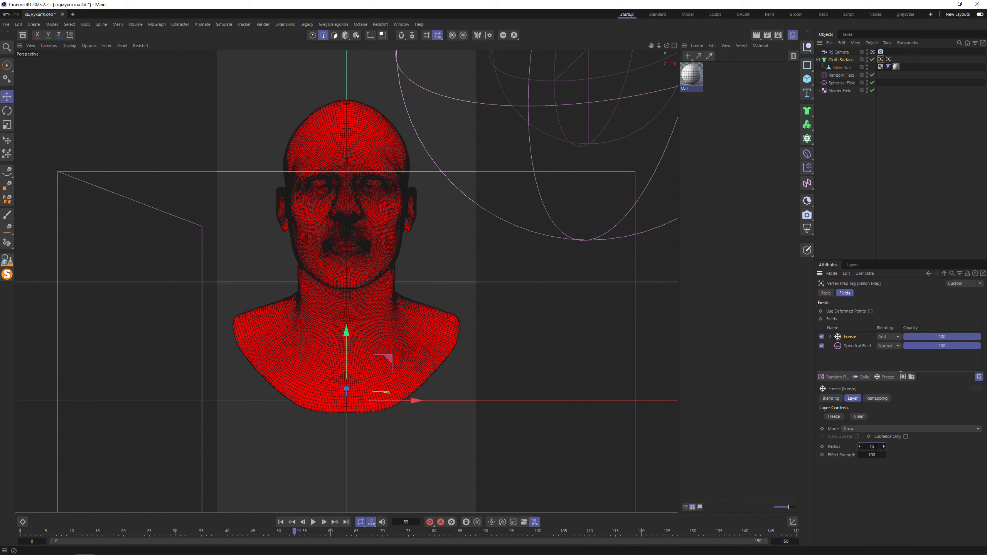
click(281, 523)
click(313, 522)
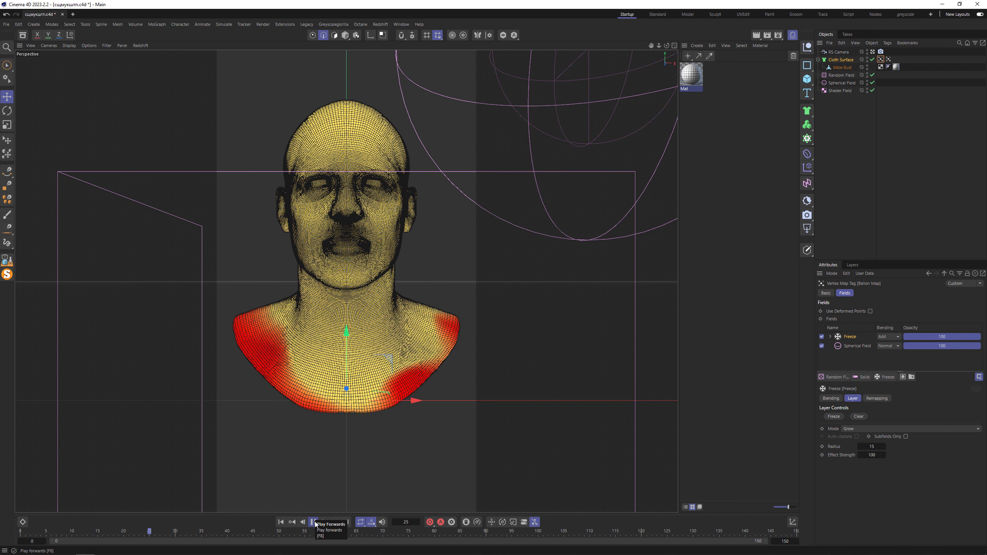
- Set the Freeze layer's effect strength to 50 and radius to 20, and replay the growth from the start
click(873, 456)
text(50)
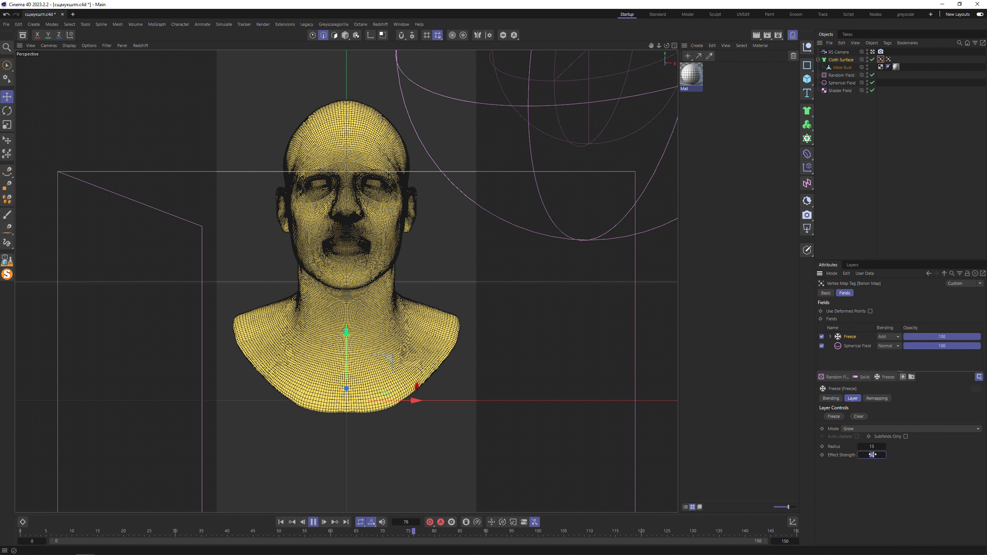
click(878, 446)
text(20)
click(282, 522)
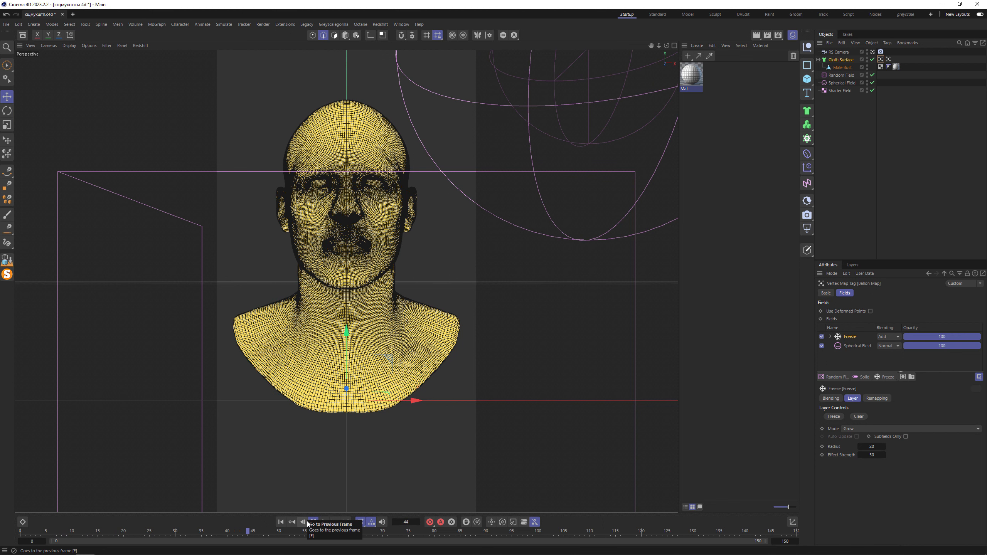
click(312, 523)
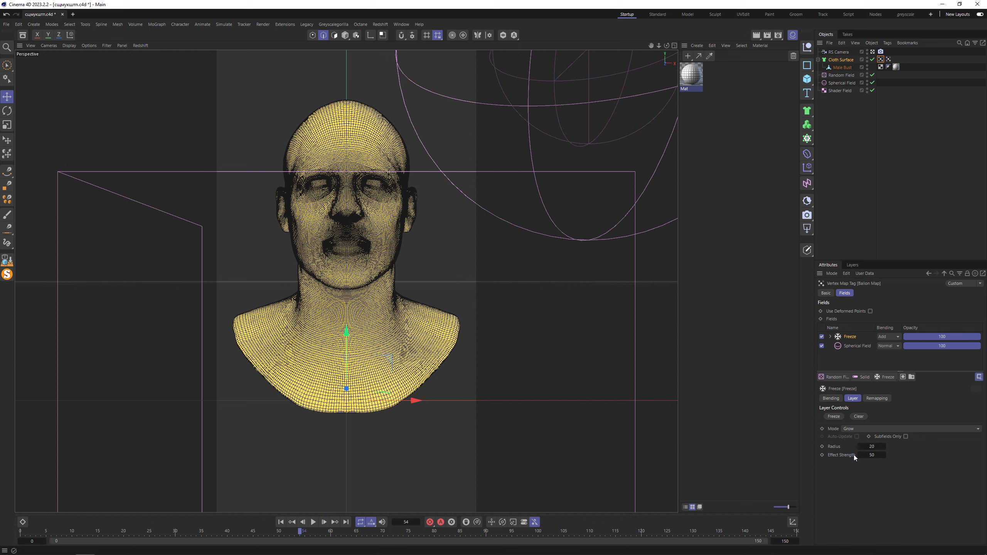
- Try an effect strength of 500 on the Freeze layer and replay the growth from the start
click(868, 455)
click(282, 523)
click(313, 524)
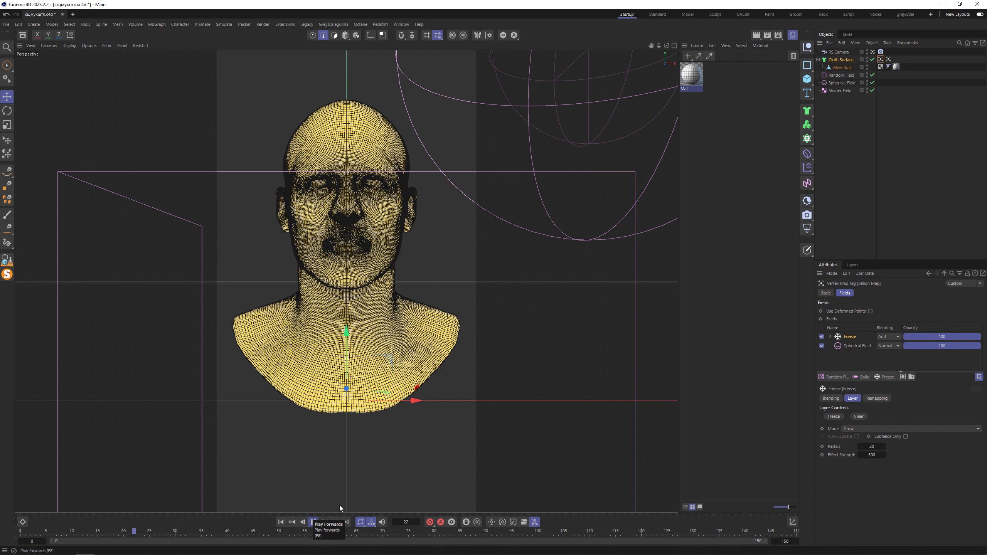
- Set the Freeze layer's effect strength to 20 and check the growth in playback from the first frame
click(873, 455)
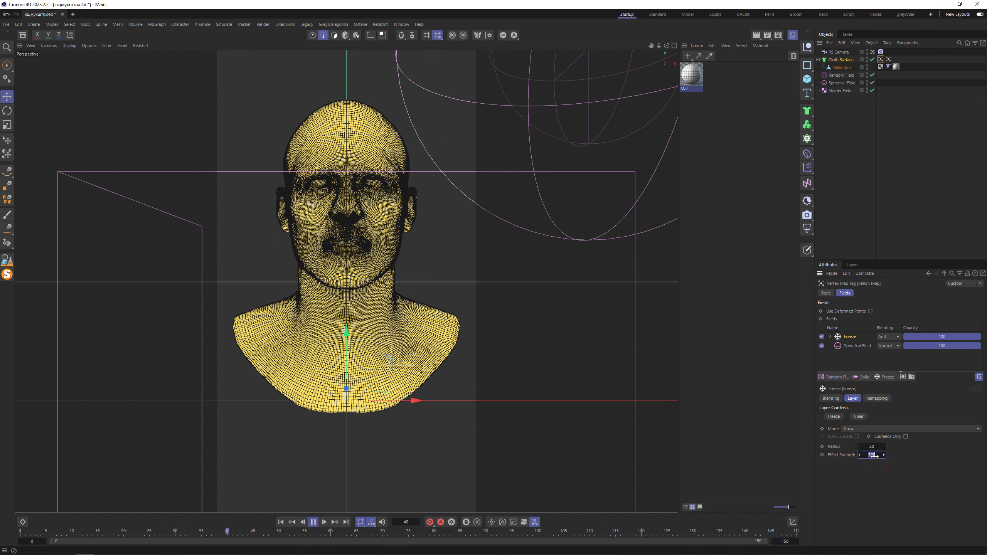
text(20)
click(280, 522)
click(314, 522)
- Add the Shader Field above the Freeze layer with Multiply blending and preview the combined map in playback
drag(846, 92, 884, 251)
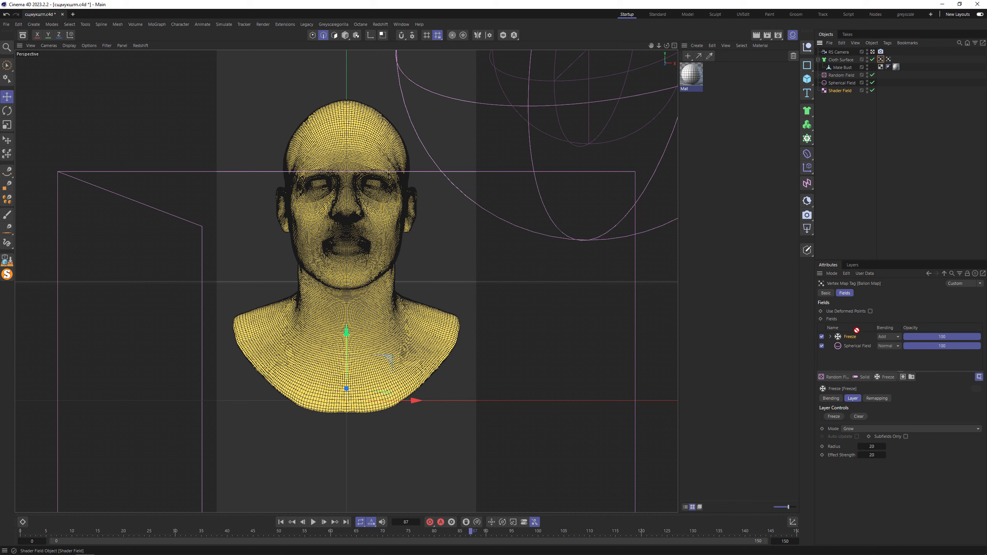
drag(857, 330, 855, 337)
click(890, 336)
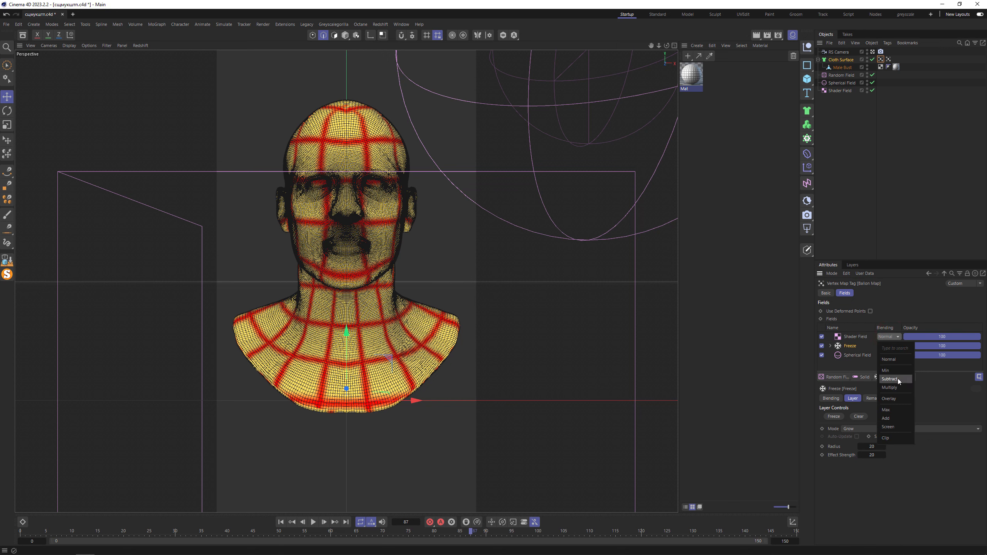
click(891, 387)
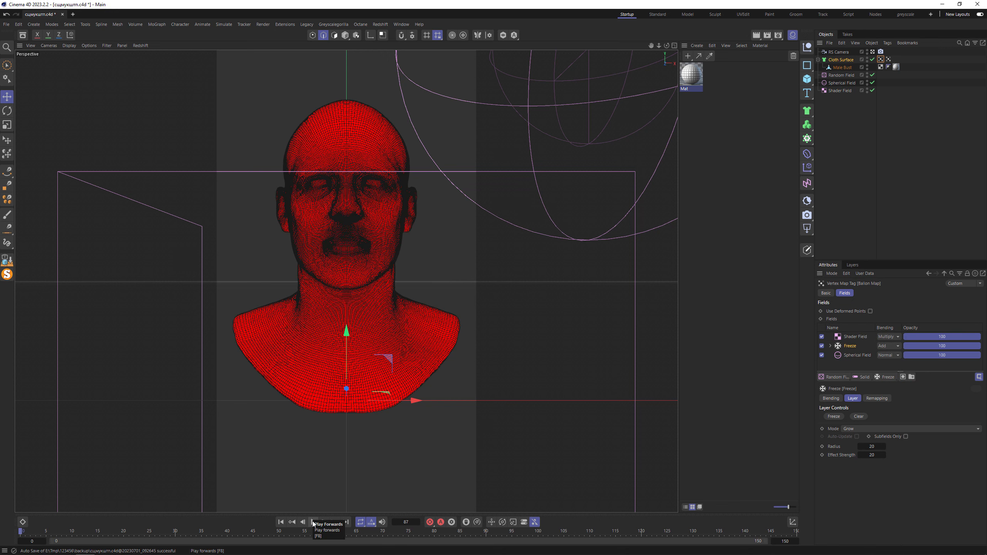
click(313, 522)
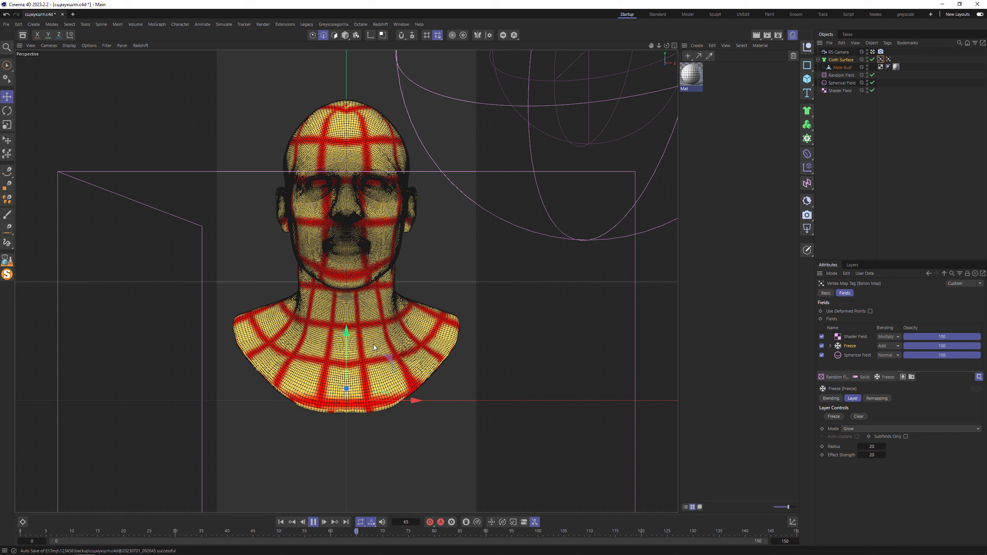
click(313, 522)
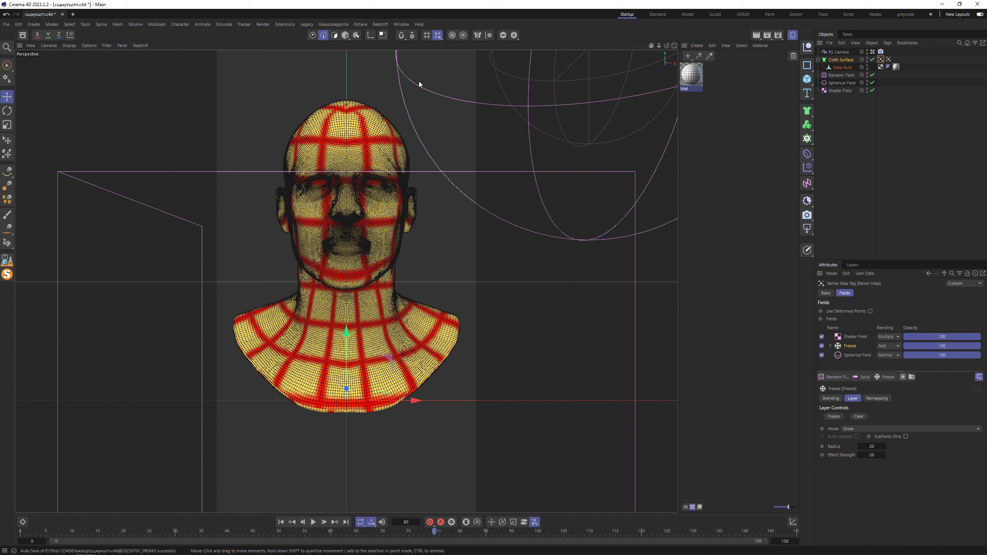
- Add a Balloon simulation tag to the Cloth Surface with bendiness and stretchiness 10, target length 105 and Ballon Map as the length map
right_click(843, 60)
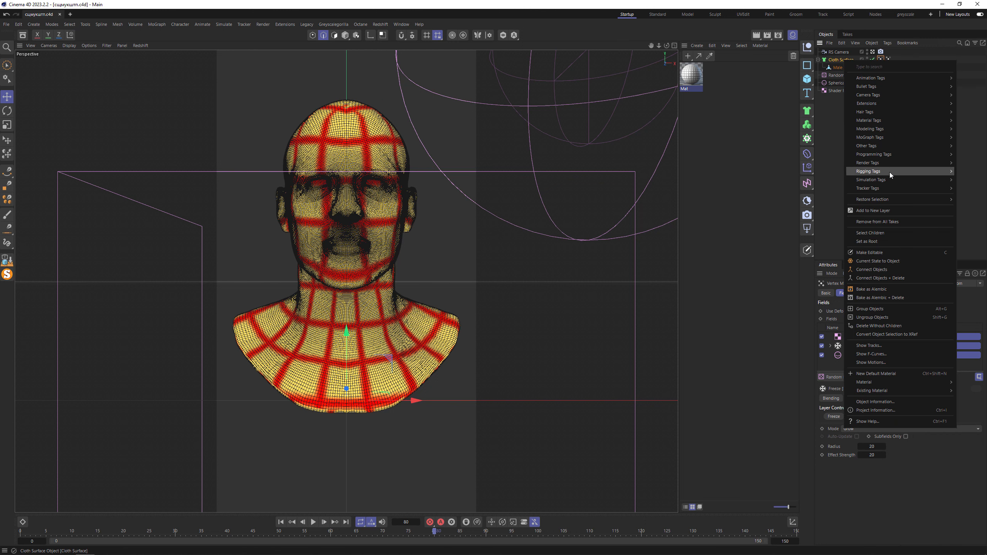
mouse_move(892, 183)
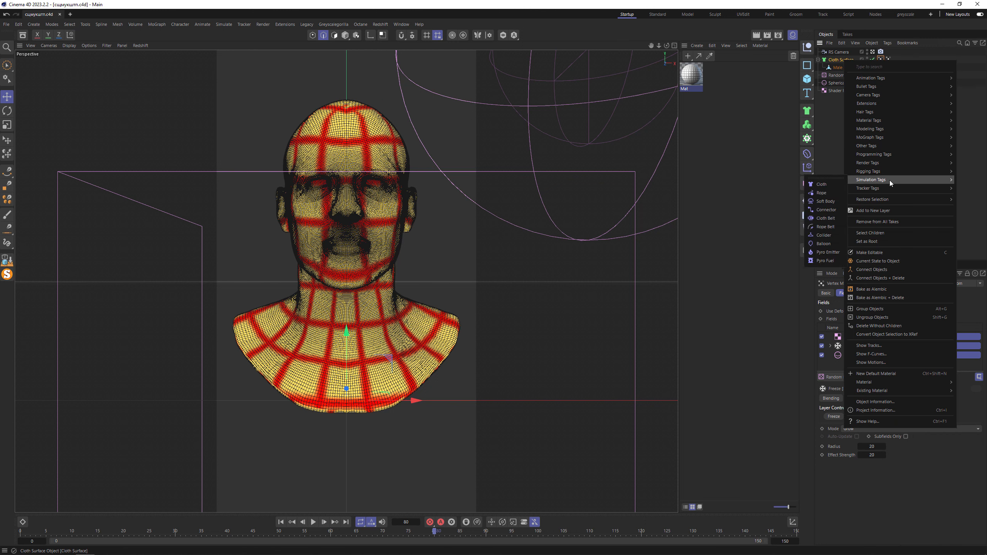
click(829, 243)
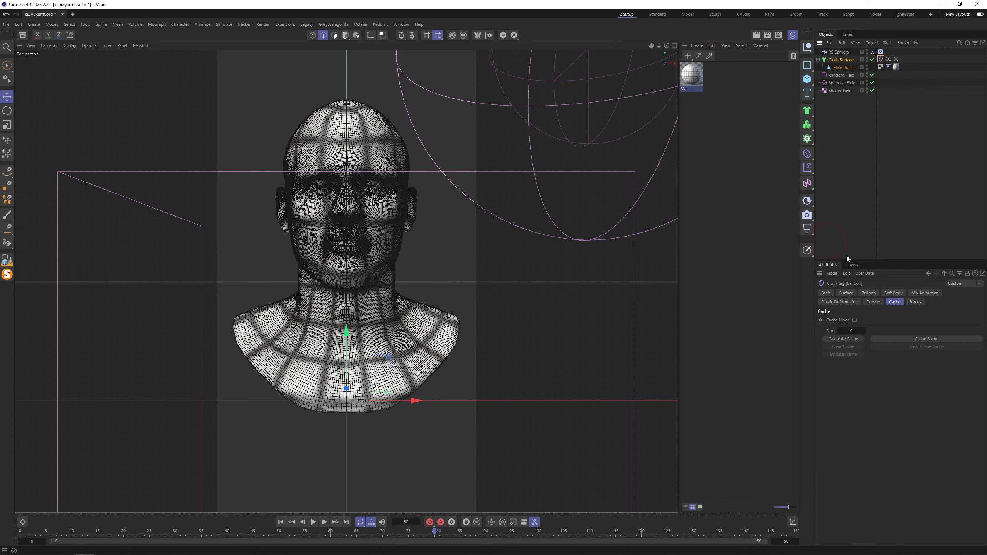
click(846, 293)
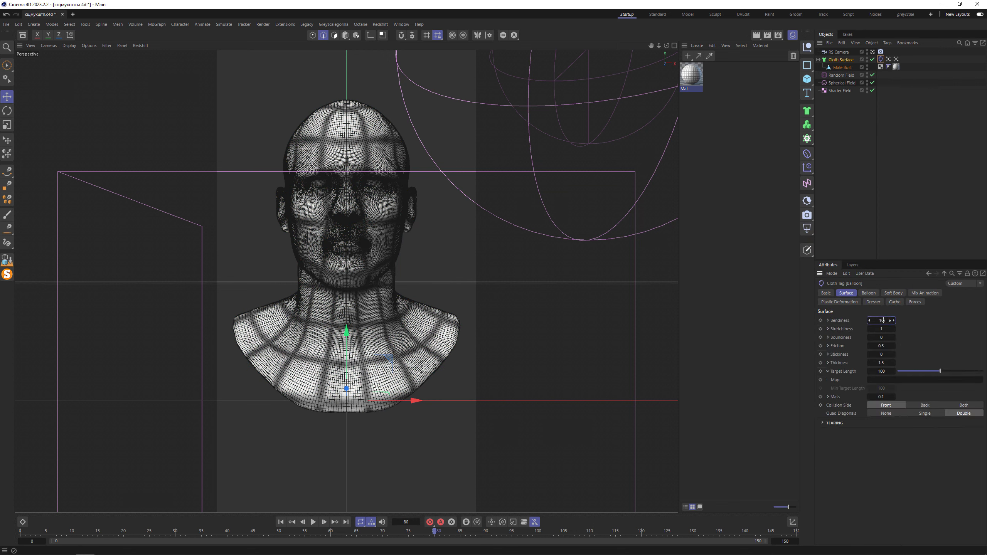
key(Tab)
click(881, 371)
text(105)
drag(890, 59, 887, 381)
- Assign the Ballon Map to the tag's balloon settings, set the expansion time to 60 and test the simulation
click(869, 293)
drag(889, 59, 899, 346)
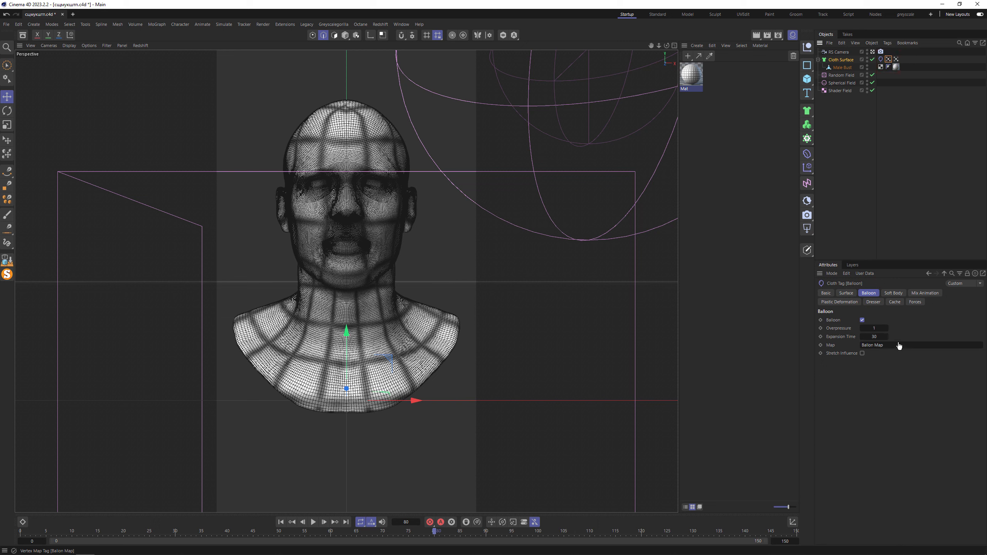
click(875, 337)
text(6)
click(281, 522)
click(313, 522)
click(313, 522)
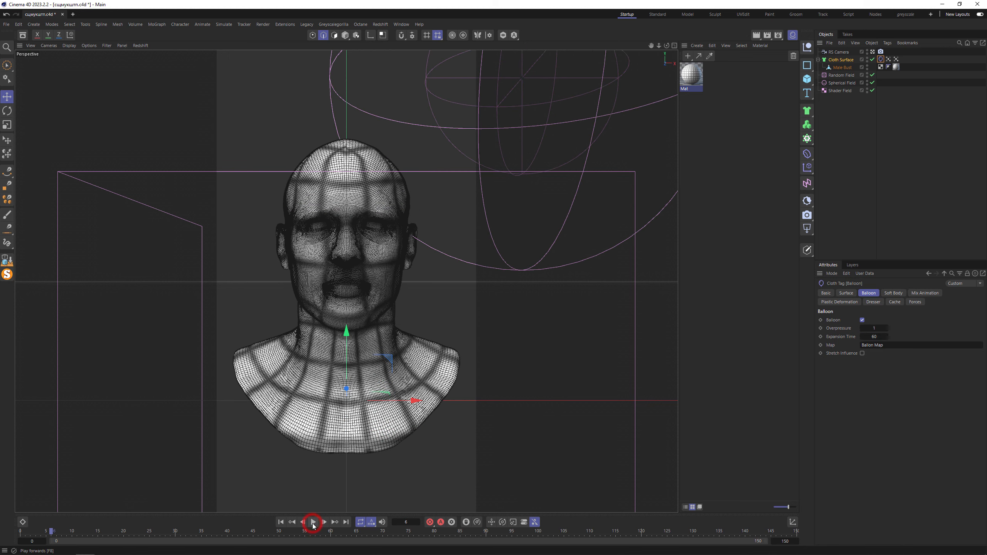
- Return to the first frame and set the gravity in the project's simulation scene settings to 0
click(280, 522)
key(ctrl+d)
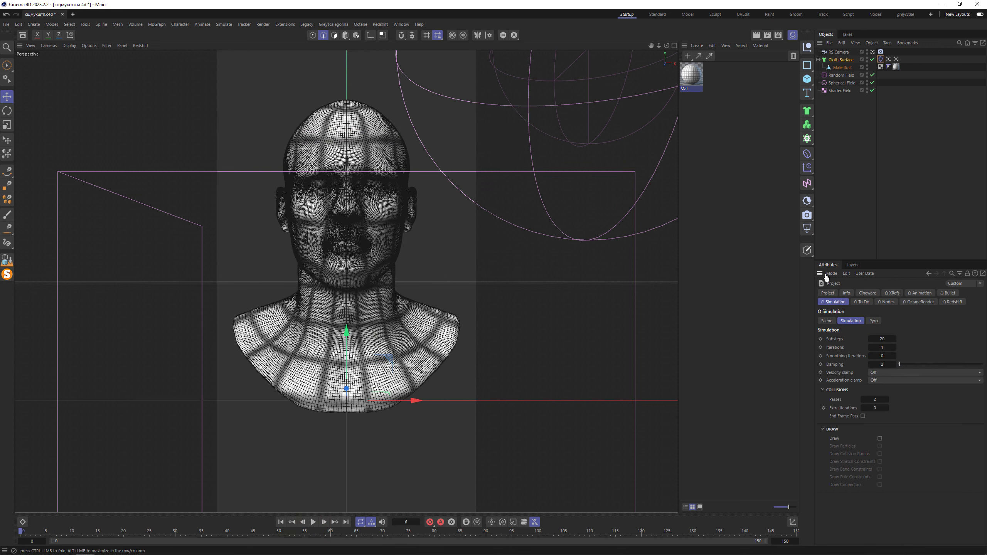
click(829, 321)
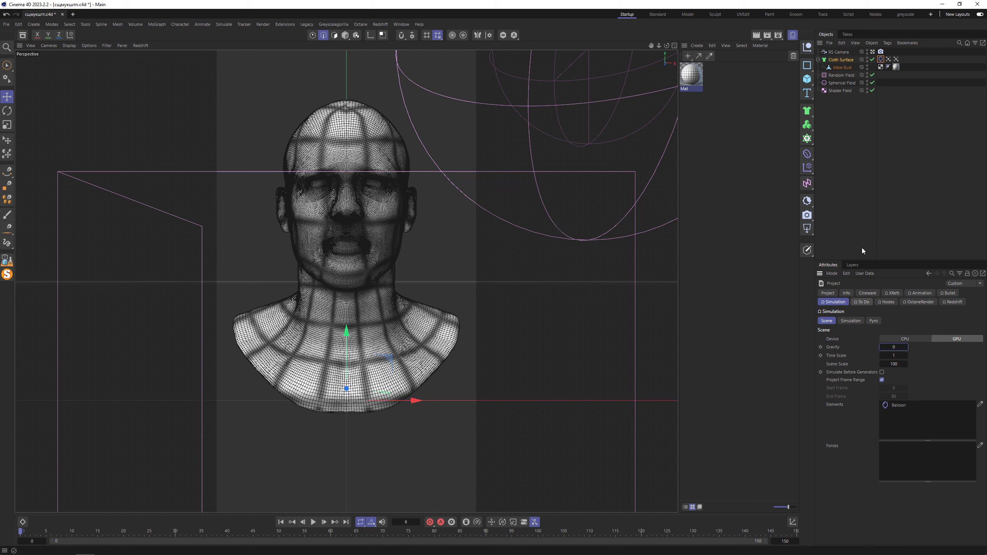
- Reduce the Cloth Surface's subdivisions to 2 and play the simulation with the Ballon Map displayed
click(845, 60)
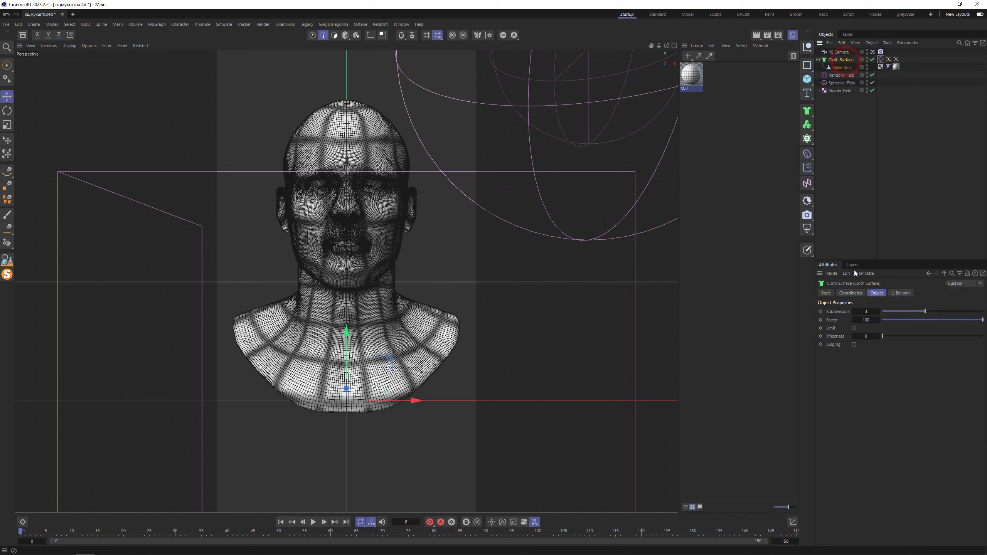
click(854, 312)
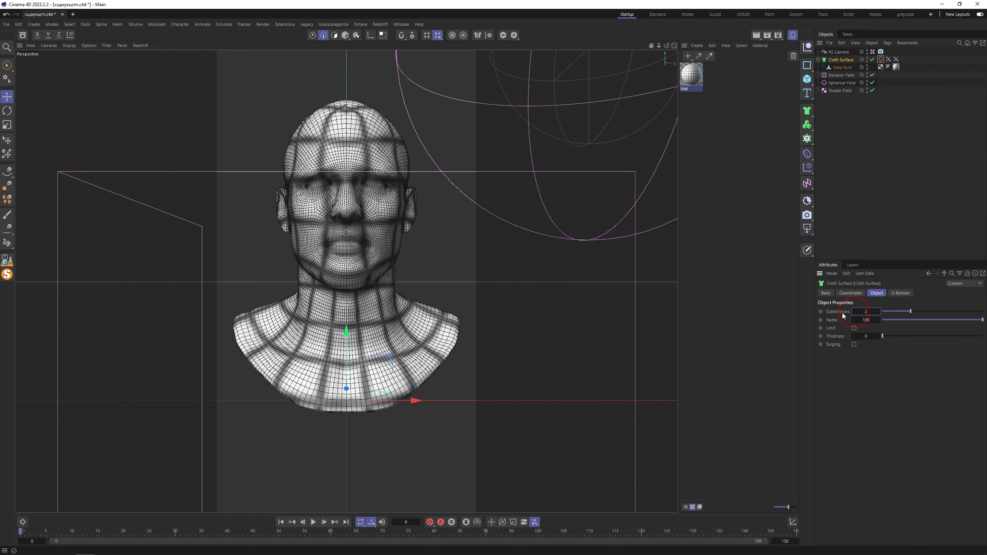
click(888, 59)
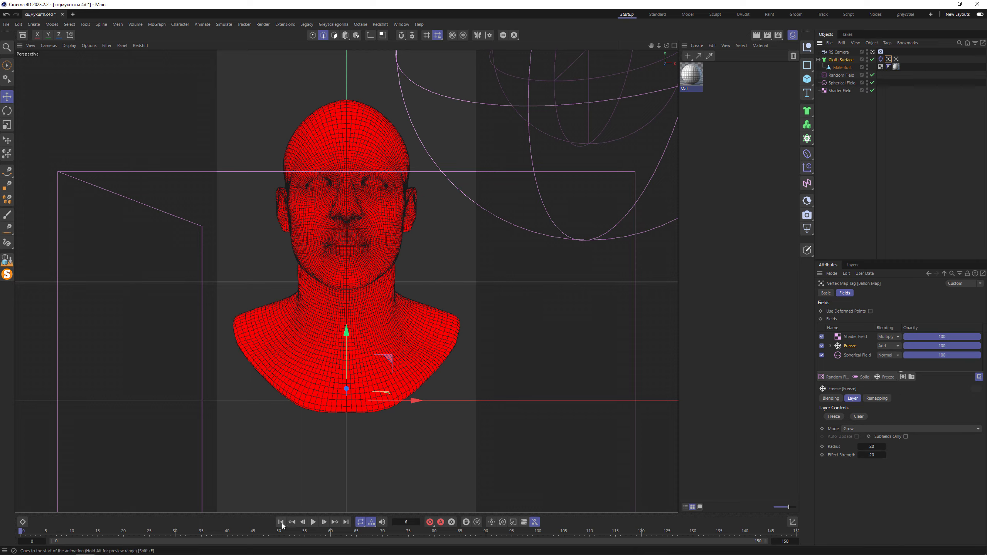
click(313, 522)
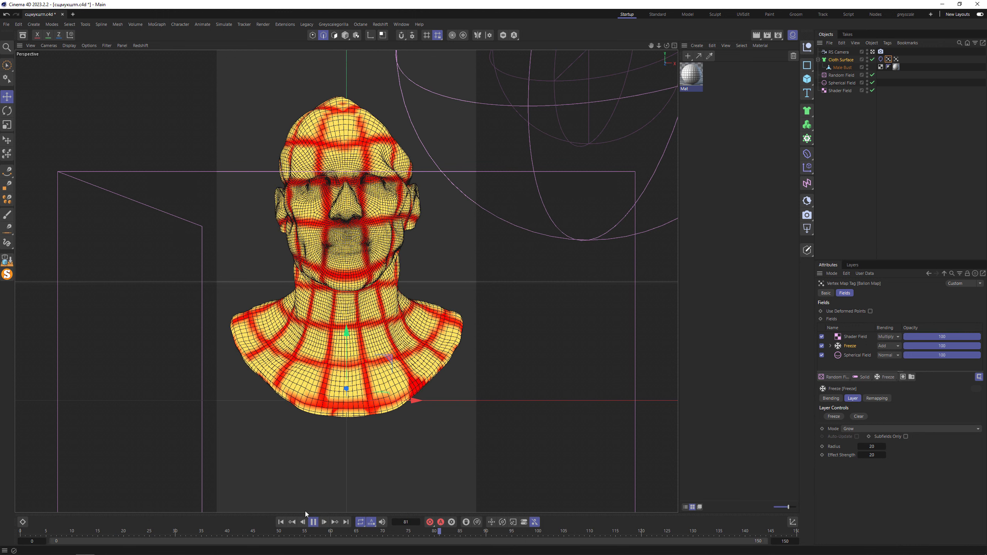
click(314, 522)
click(281, 522)
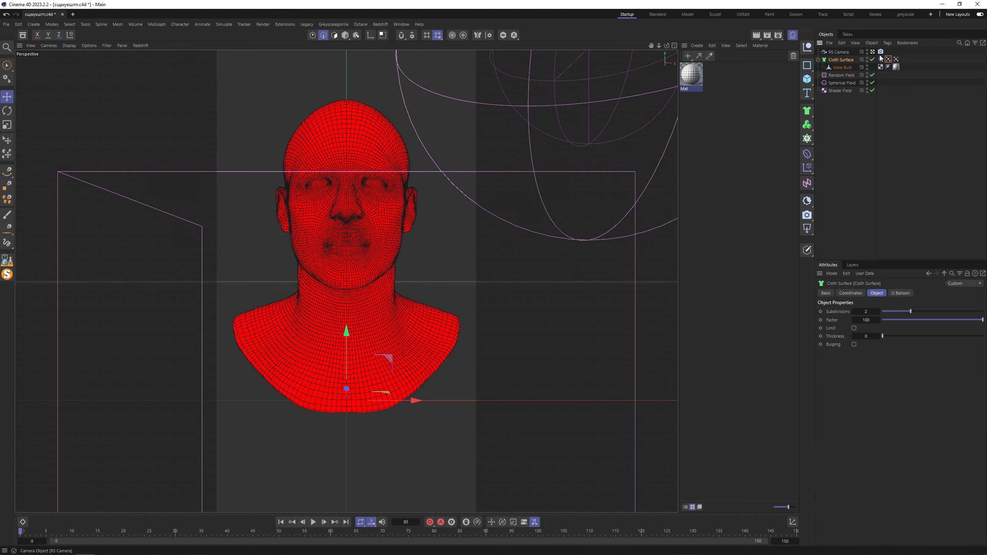
- Edit the Balloon tag's overpressure, and enable With Pins mix animation using the Pin vertex map
click(881, 59)
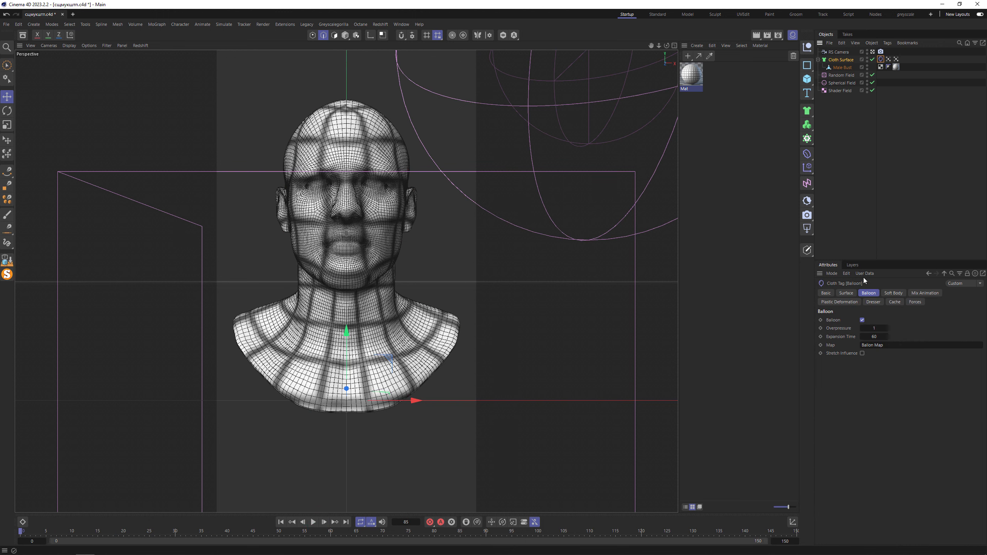
click(879, 328)
click(925, 293)
click(856, 321)
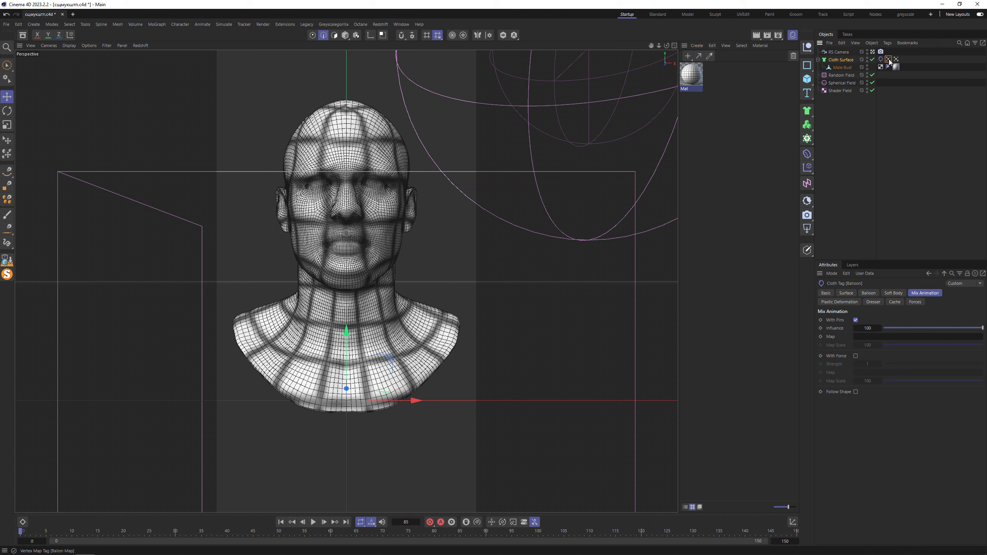
drag(889, 60, 894, 337)
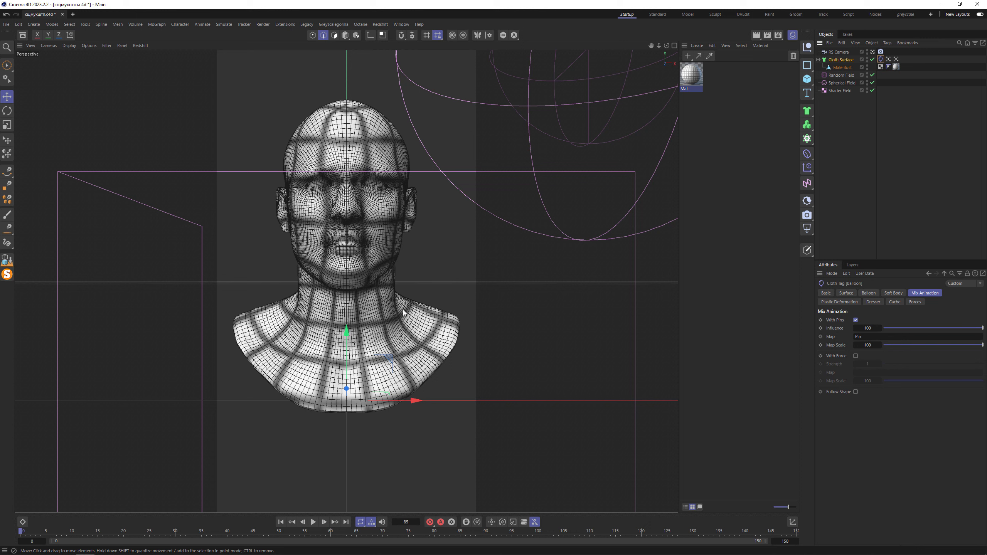
- Try a pin influence of 50 in the mix animation and play the simulation from the first frame
click(869, 328)
text(0)
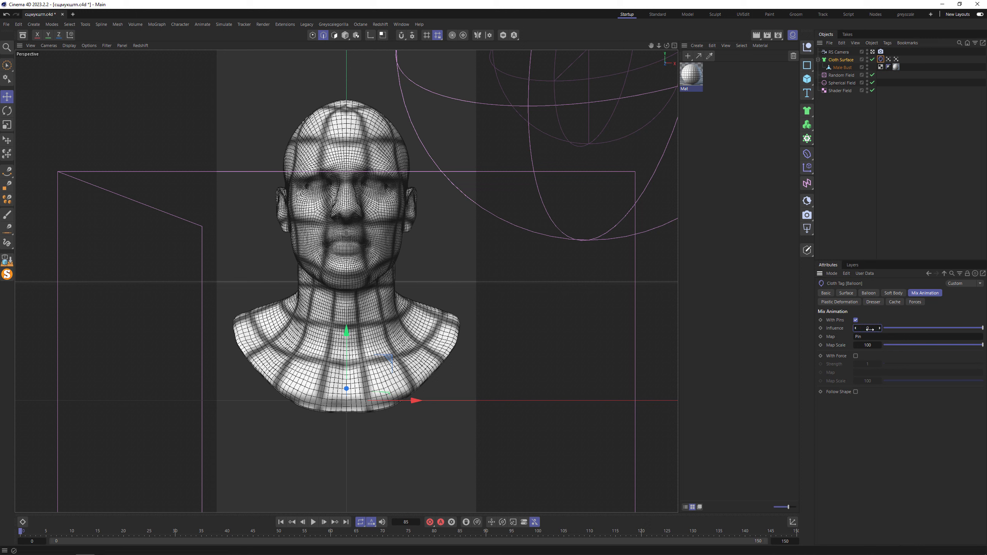
key(Return)
click(870, 329)
text(50)
key(Return)
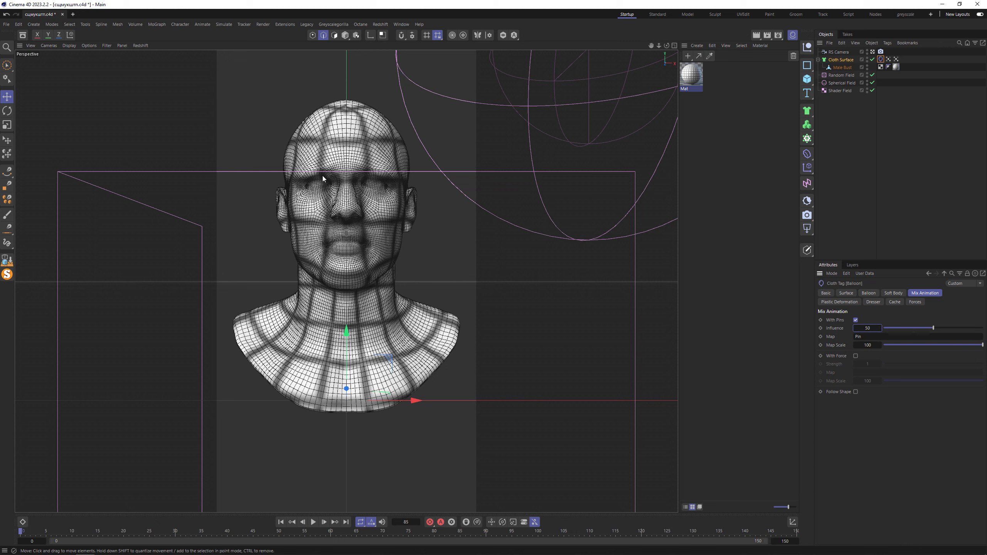
click(280, 522)
click(313, 522)
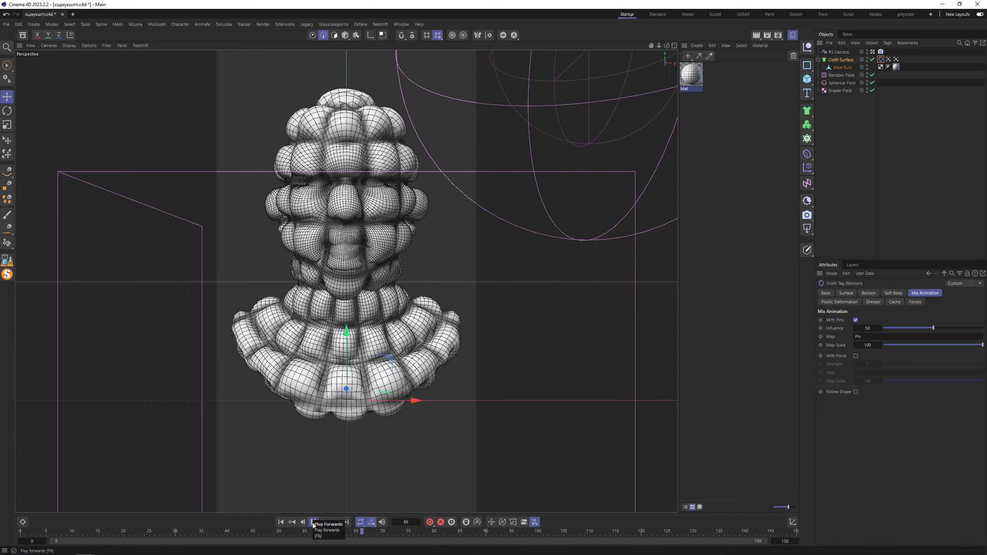
click(313, 522)
- Set the pin influence in the Balloon tag's mix animation to 40
click(868, 328)
text(4)
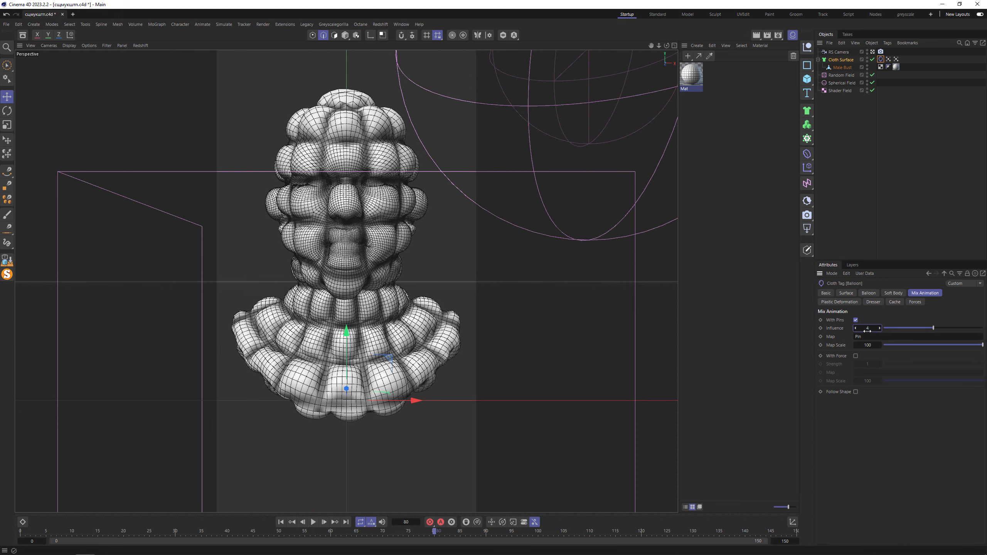
text(0)
- Set the Balloon tag's bendiness and stretchiness to 30 and replay the simulation from the first frame
click(846, 292)
click(881, 320)
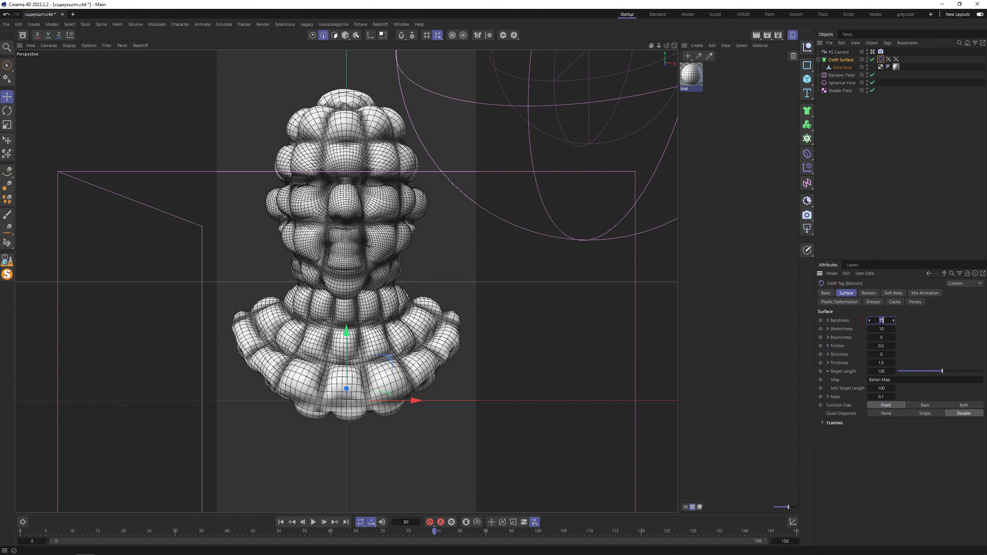
click(882, 329)
text(30)
click(281, 522)
click(313, 522)
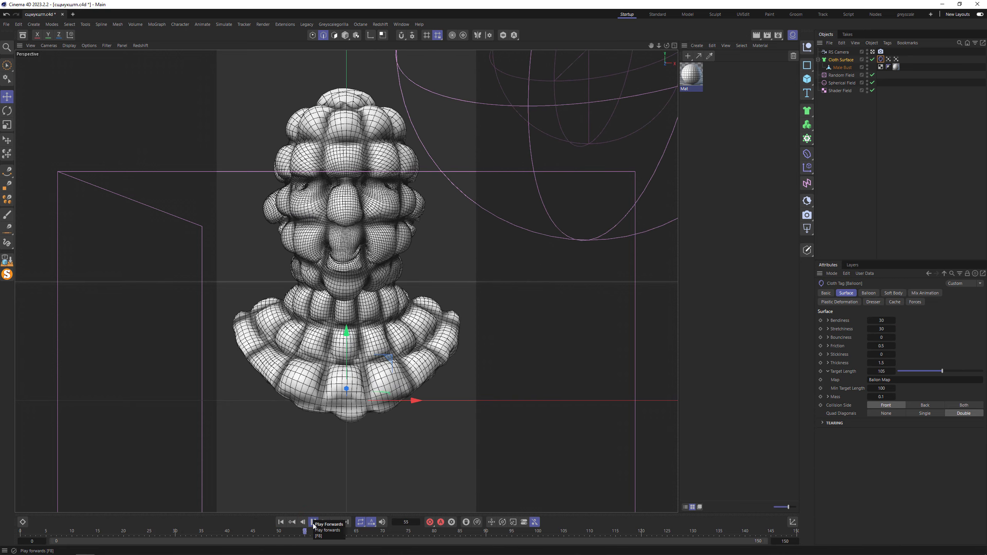
- Set the Balloon tag's target length to 110 and the Cloth Surface's subdivisions to 3, and save the project
click(313, 522)
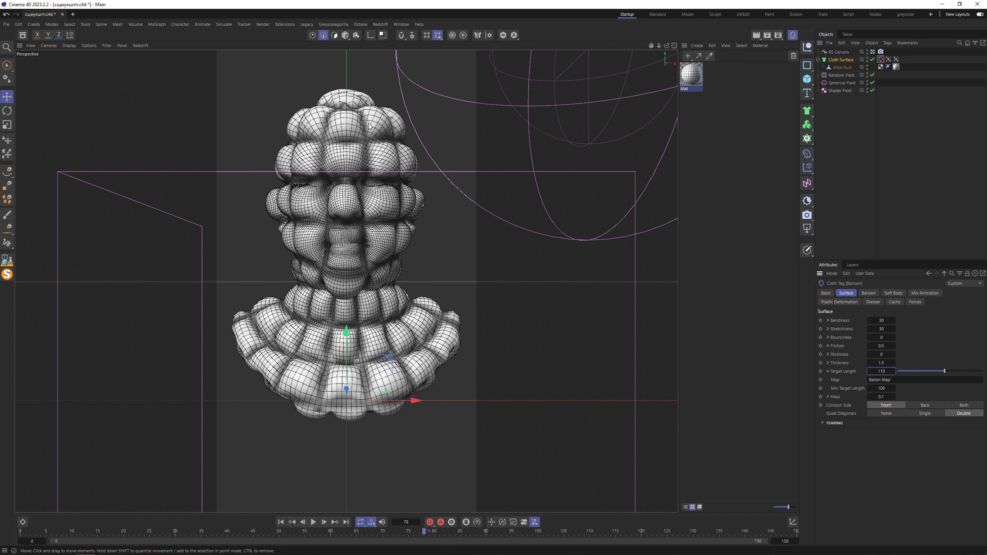
click(843, 60)
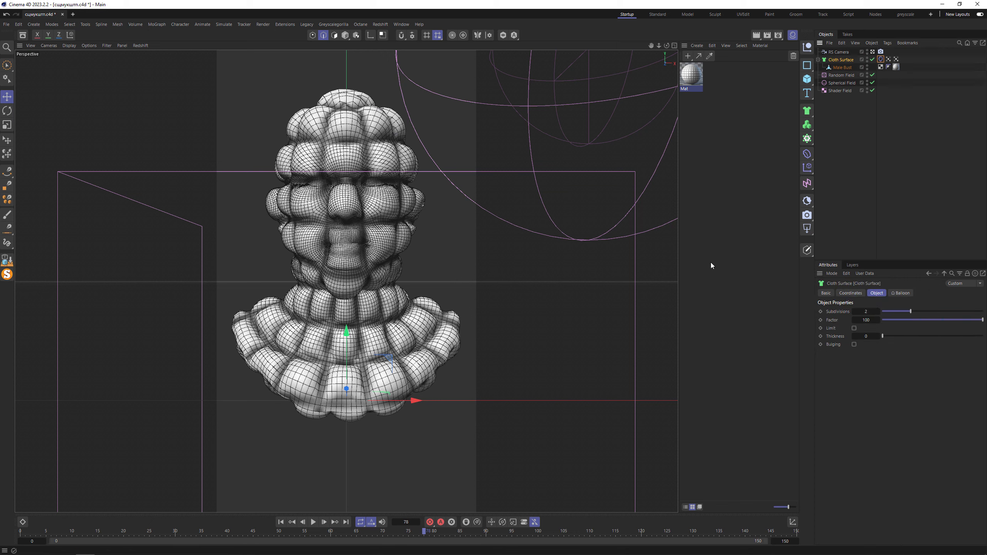
click(878, 312)
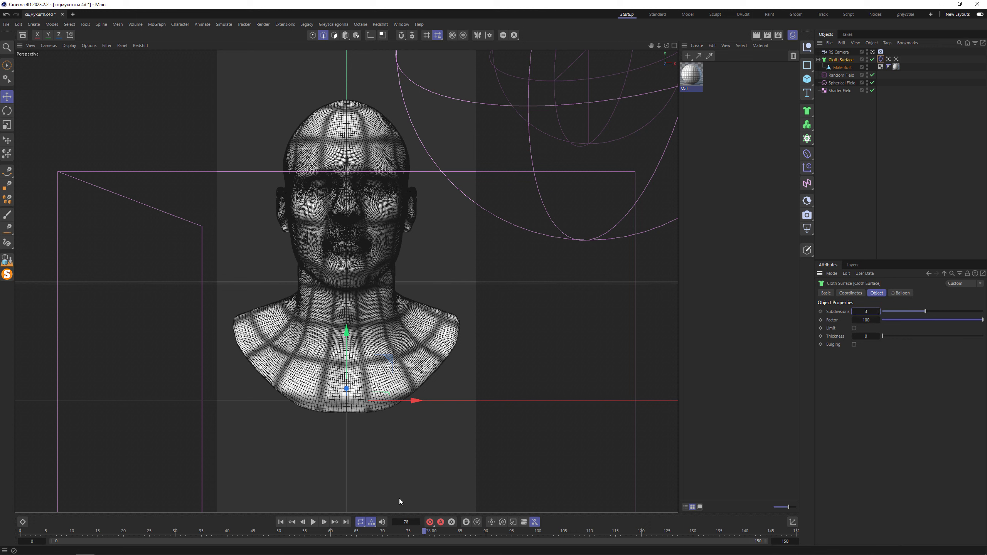
key(ctrl+s)
- Replay the balloon simulation from the first frame and return to the start
click(282, 523)
click(314, 523)
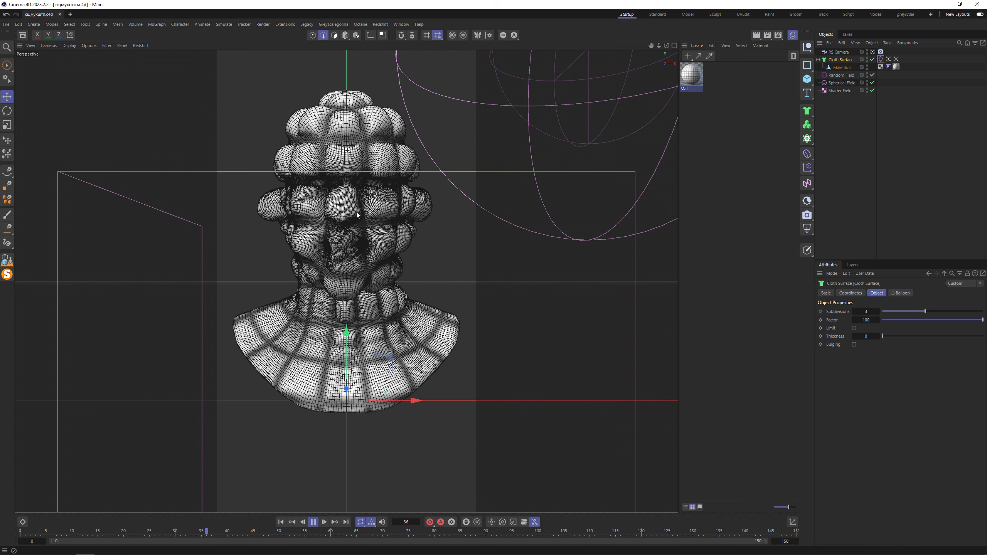
click(312, 524)
click(282, 523)
- Set the bevel width of the Tiles shader in the Mat material to 10
click(739, 120)
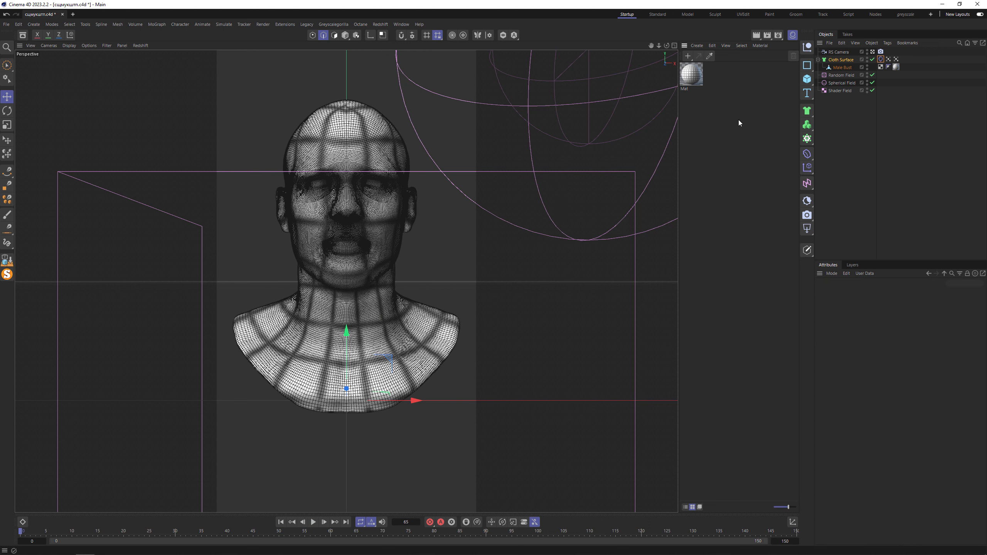
click(692, 75)
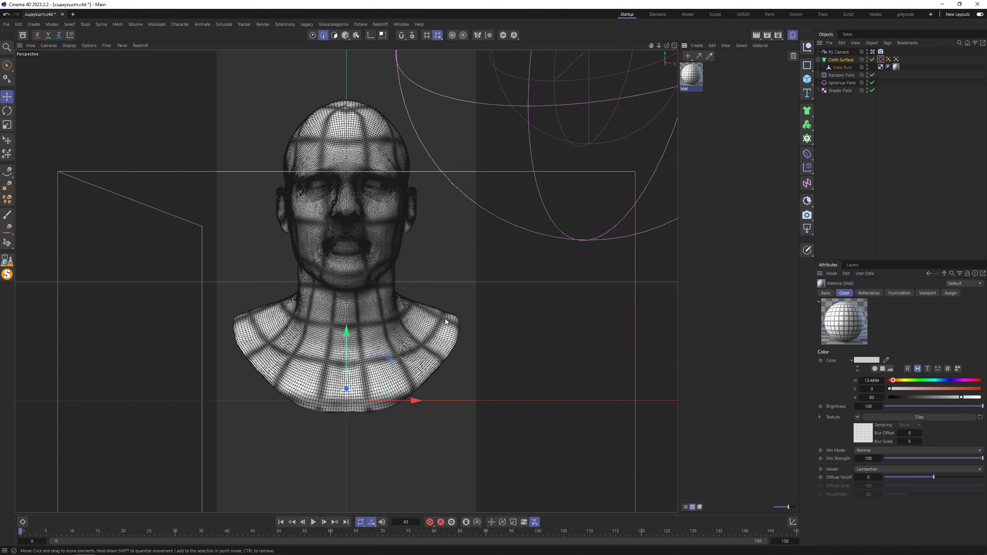
click(868, 434)
click(877, 409)
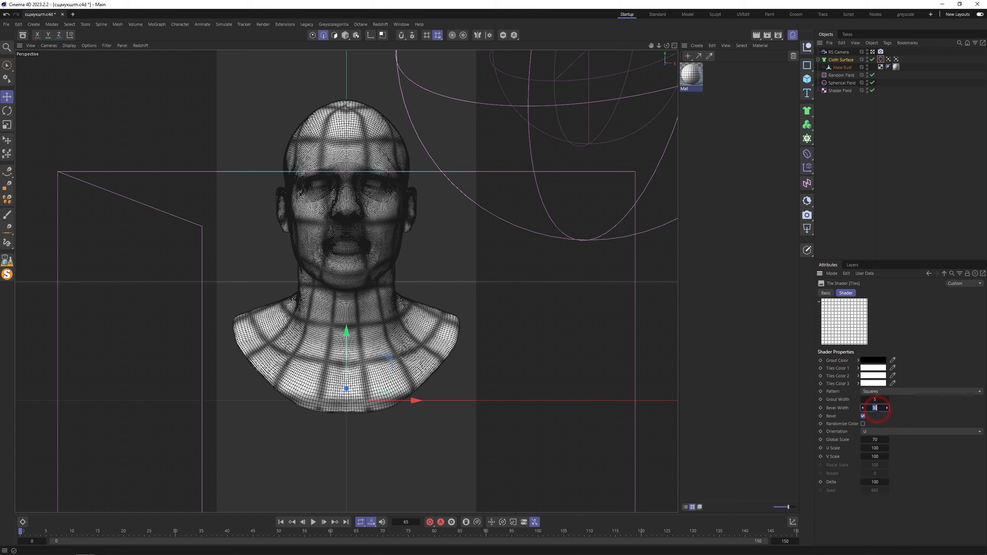
text(10)
key(Return)
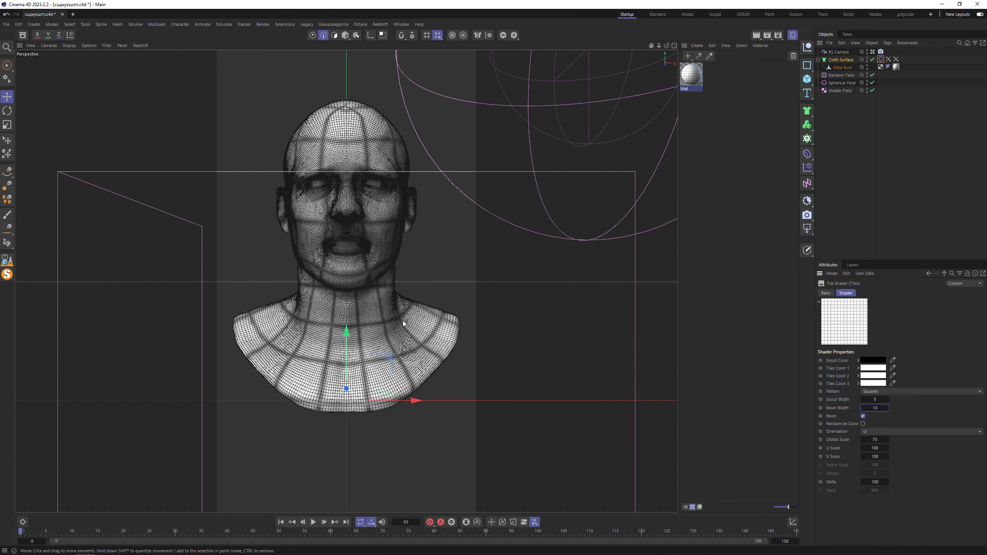
- Try a grout width of 20 in the Tiles shader and set it to 3
click(875, 399)
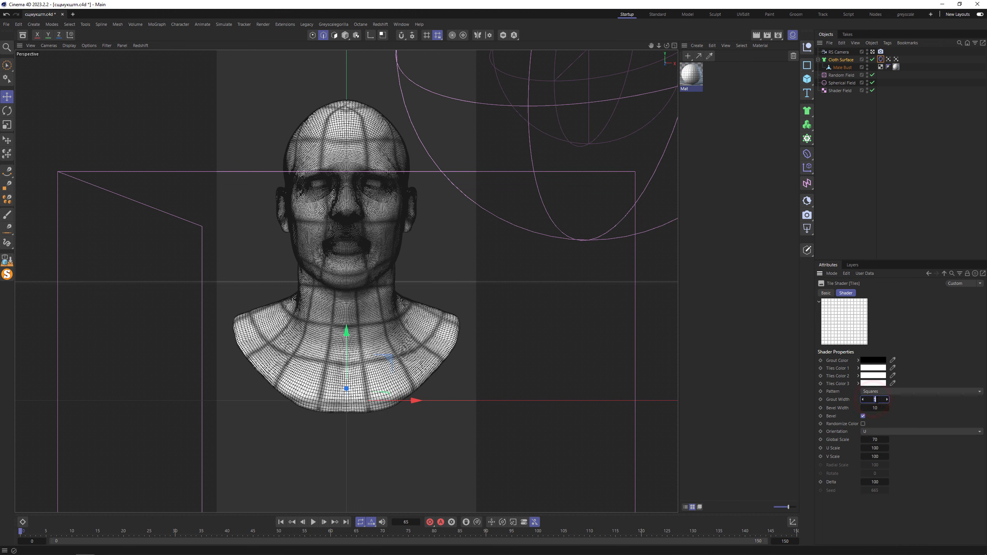
text(20)
key(Return)
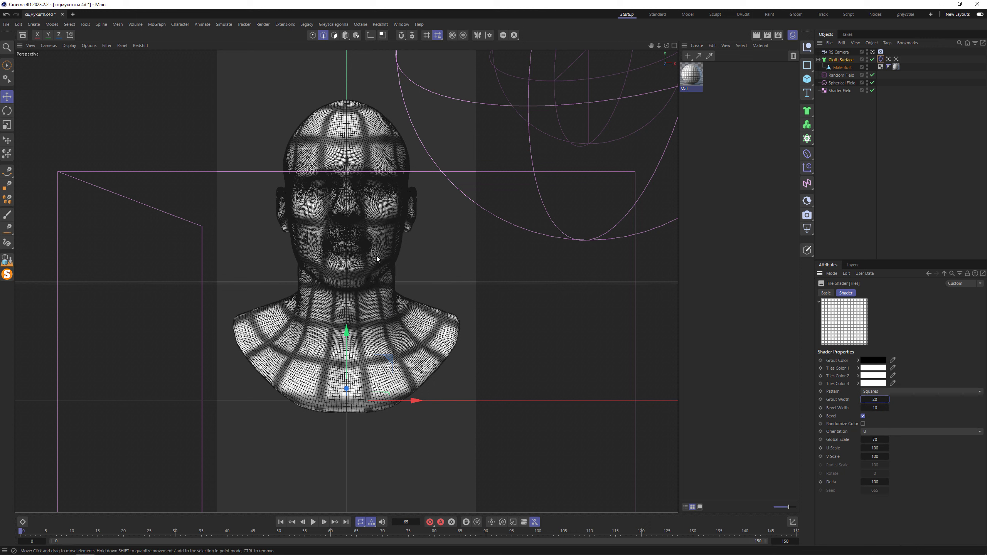
click(875, 400)
text(3)
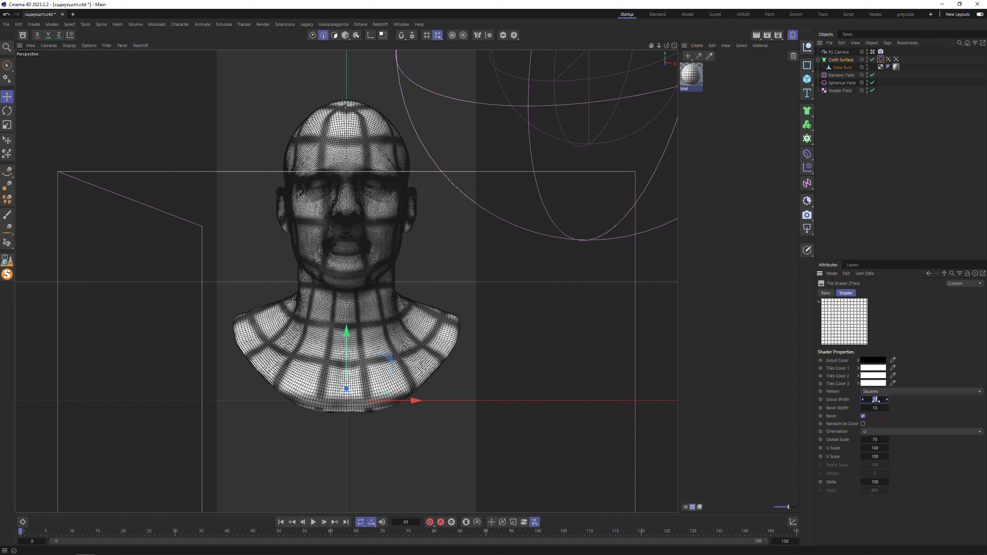
key(Return)
- Try a global scale of 100 in the Tiles shader, check the Pin map and play the simulation
click(876, 438)
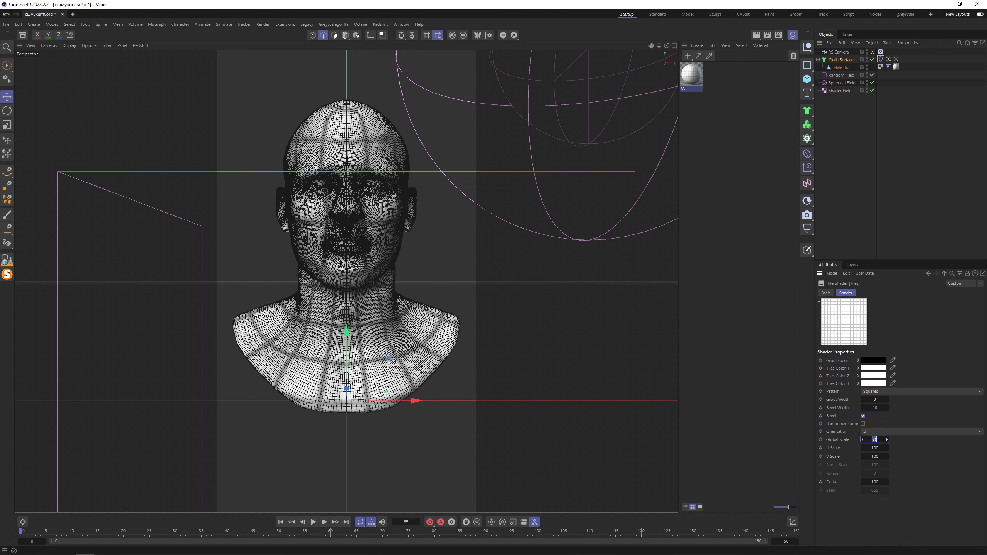
text(100)
key(Return)
click(896, 59)
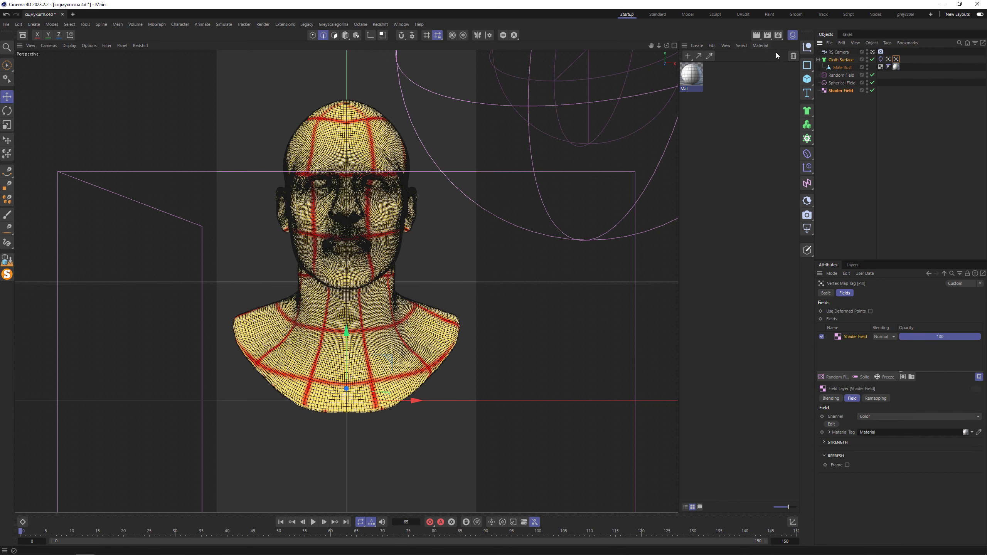
click(840, 60)
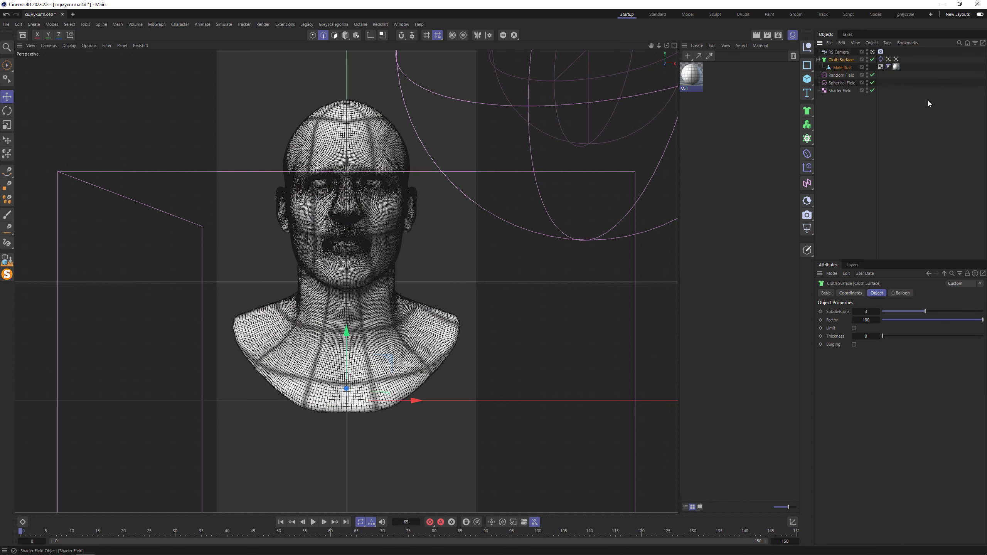
click(313, 523)
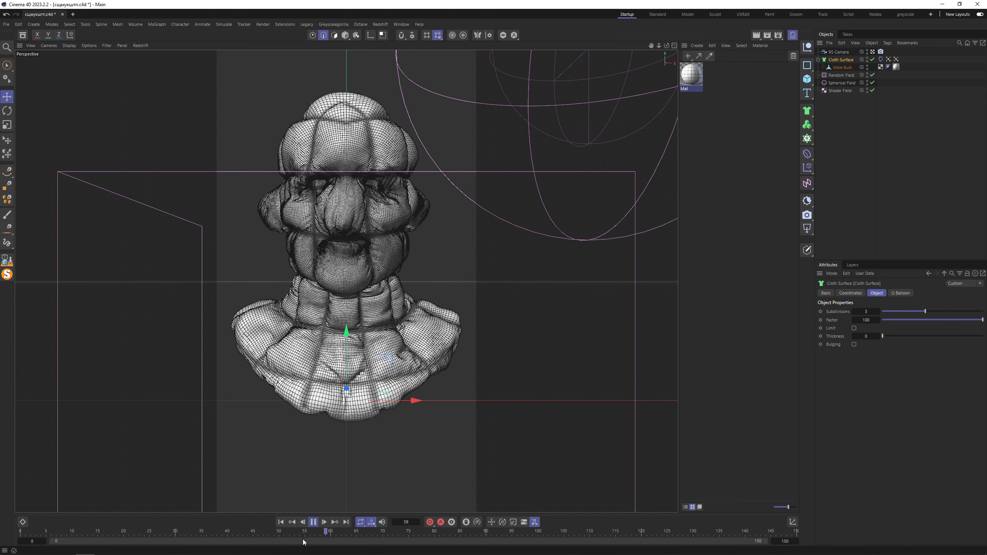
click(314, 523)
click(281, 523)
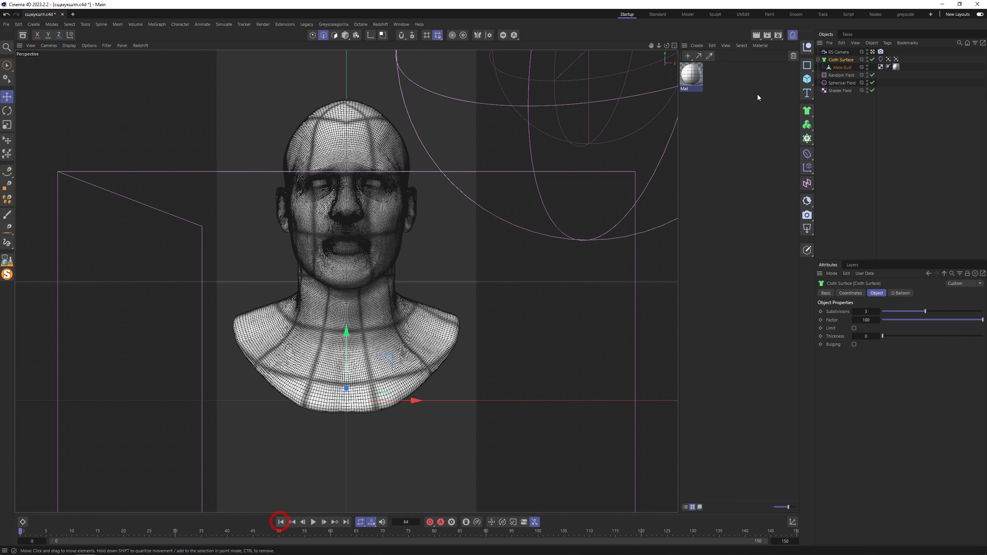
- Set the global scale of the Mat material's Tiles shader to 60
click(691, 76)
click(871, 438)
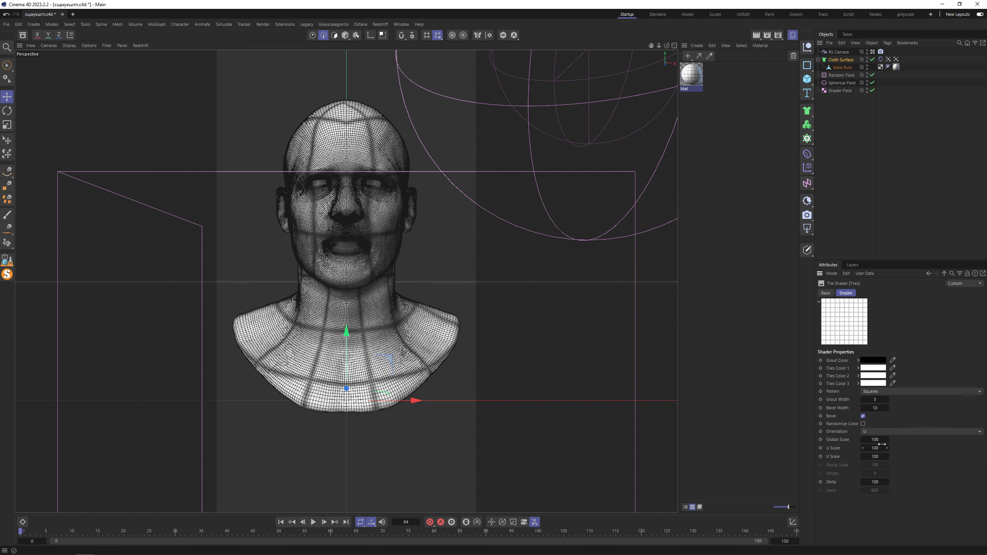
double_click(875, 439)
text(60)
key(Return)
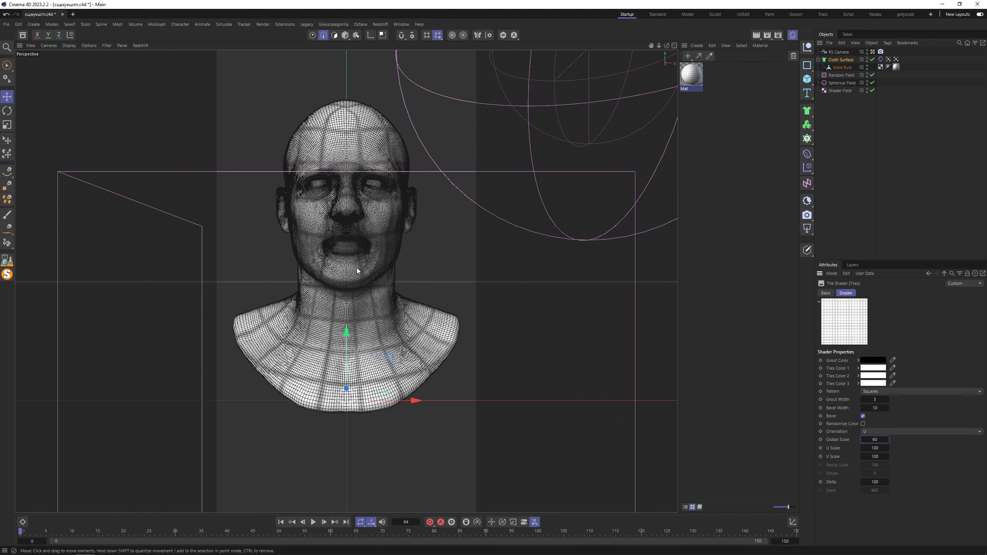
- Set the Balloon tag's overpressure to 1.5 and its expansion time to 40
click(881, 59)
click(869, 293)
double_click(875, 328)
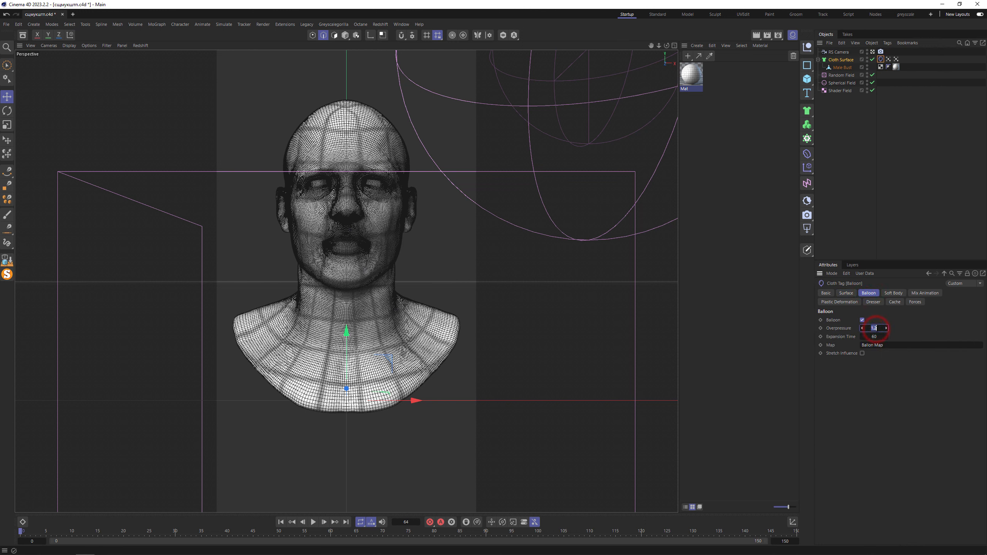
text(1.5)
key(Tab)
- Set the iterations and smoothing iterations in the project's simulation settings to 3 each
click(901, 126)
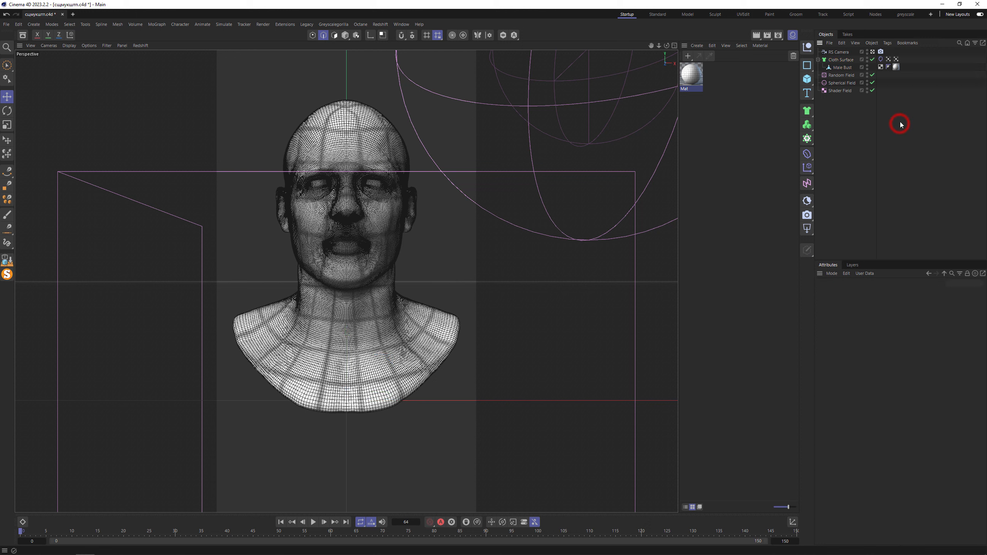
click(849, 321)
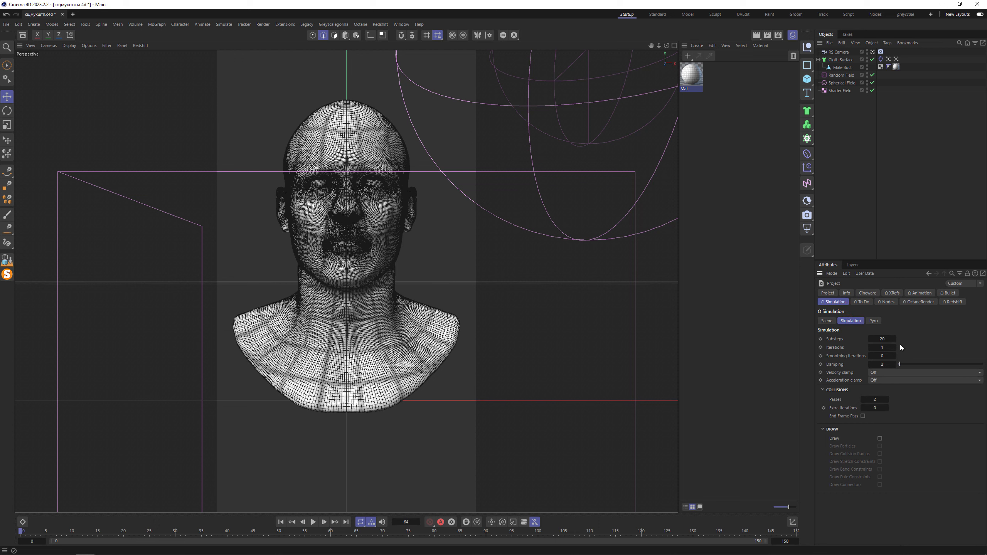
click(888, 348)
click(885, 338)
key(Tab)
text(3)
key(Tab)
text(3)
key(Tab)
- Reselect the Balloon tag and play the simulation from the first frame
click(881, 59)
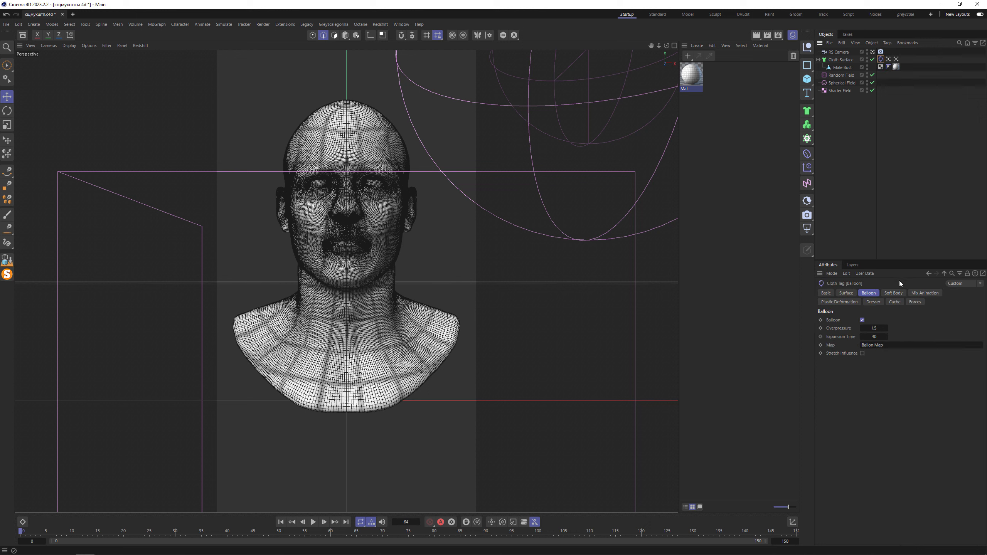
click(281, 523)
click(313, 522)
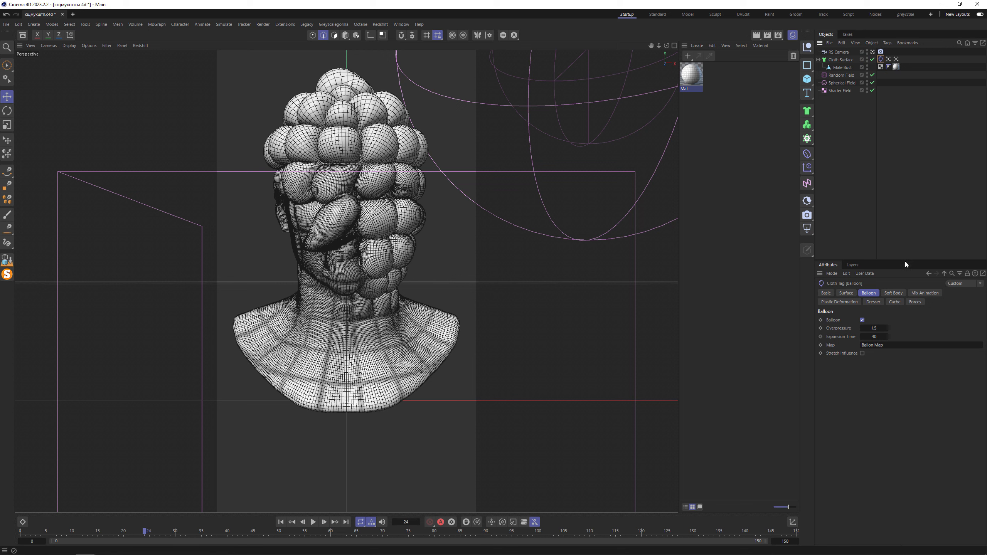
- Calculate the Balloon tag's simulation cache, play back the cached result and save the project
click(895, 302)
click(850, 340)
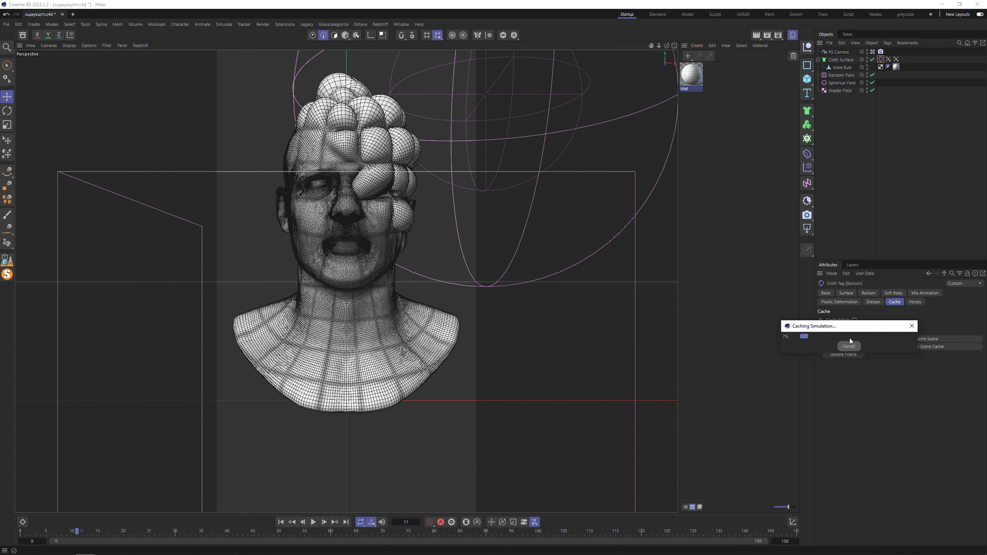
click(314, 522)
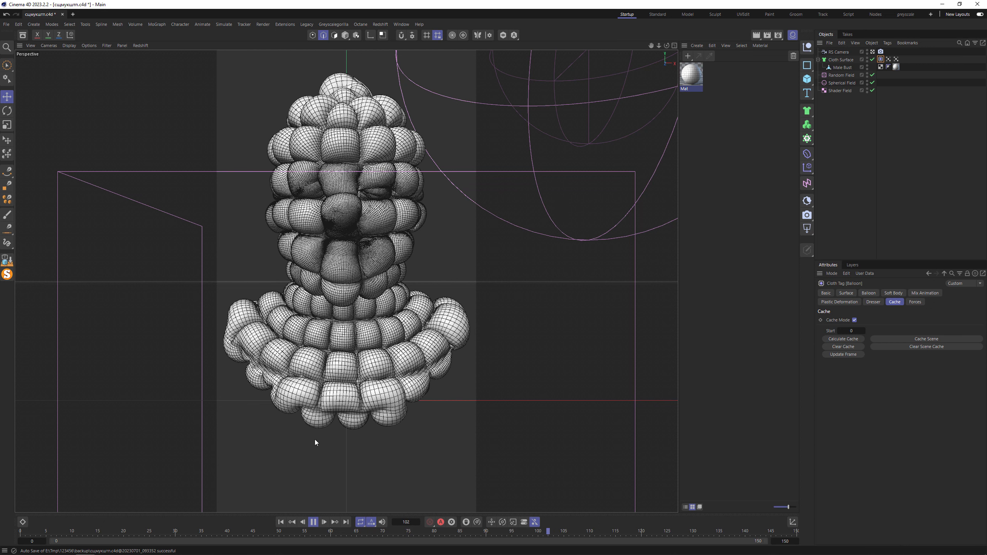
key(ctrl+s)
- Dock the Redshift RenderView beside the viewport and render a preview of the inflated bust
click(385, 25)
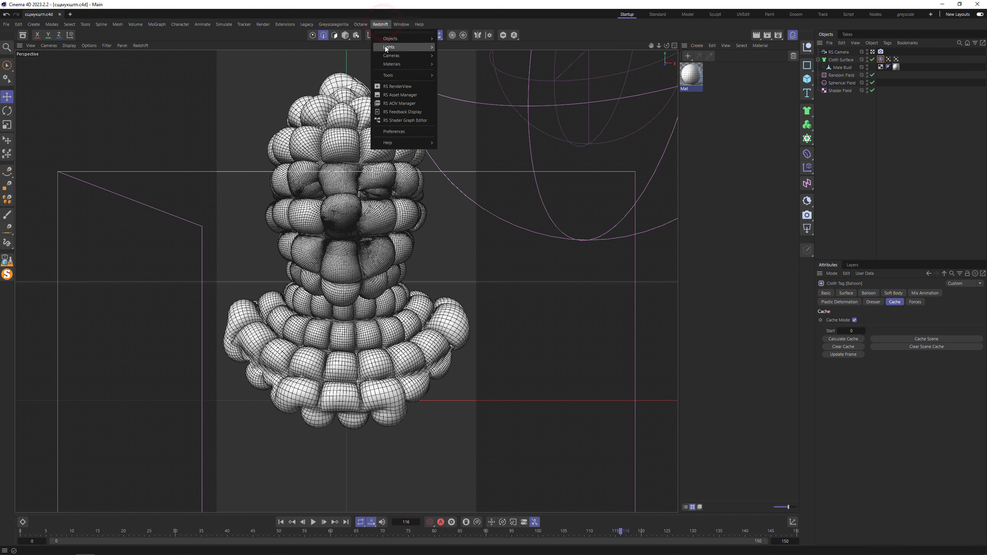
click(401, 87)
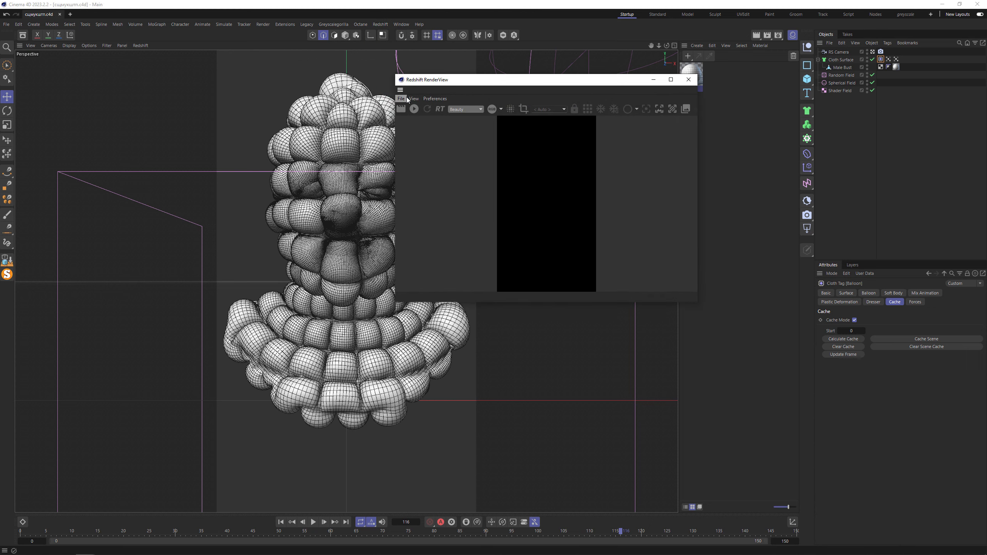
drag(402, 91, 15, 172)
click(33, 72)
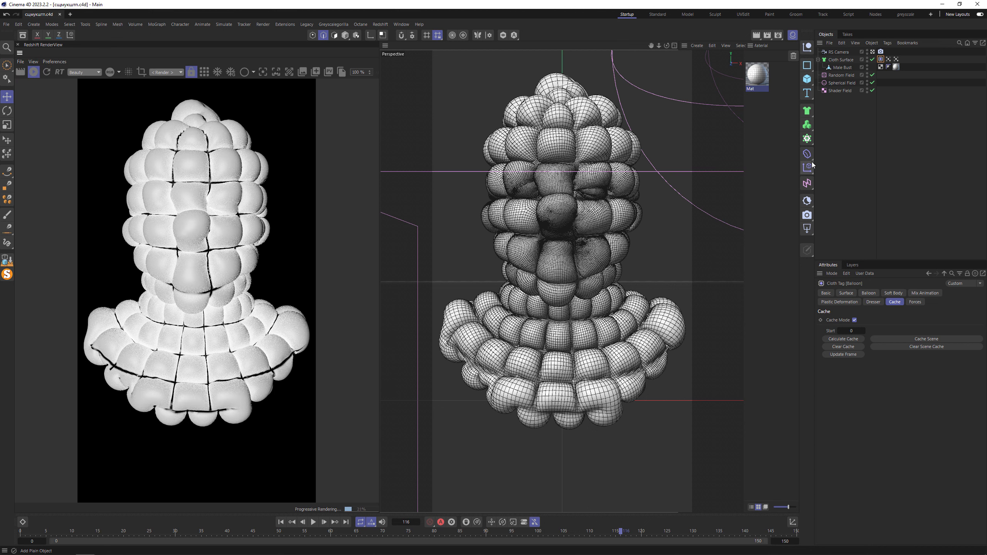
click(34, 71)
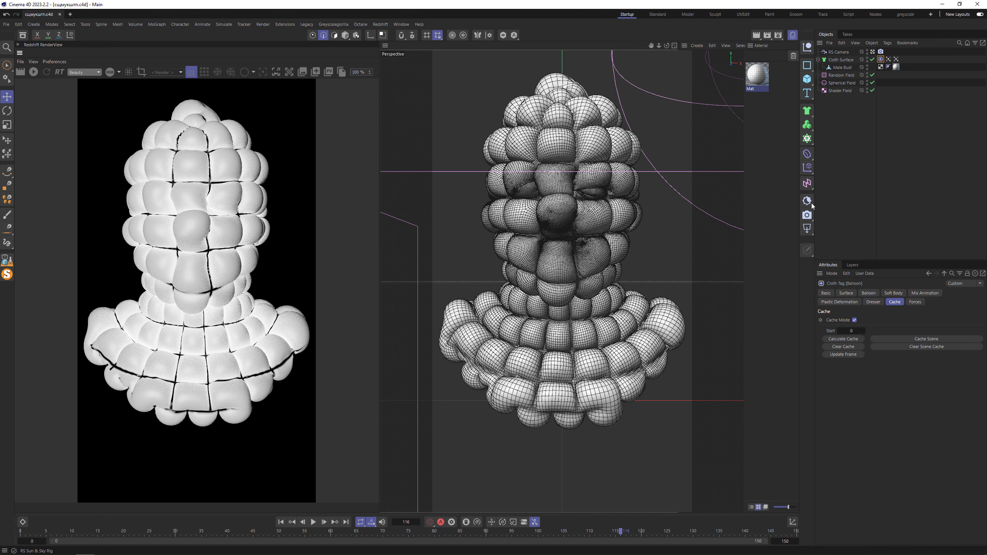
- Add a plane to the scene and set its orientation to -Z
drag(807, 80, 857, 117)
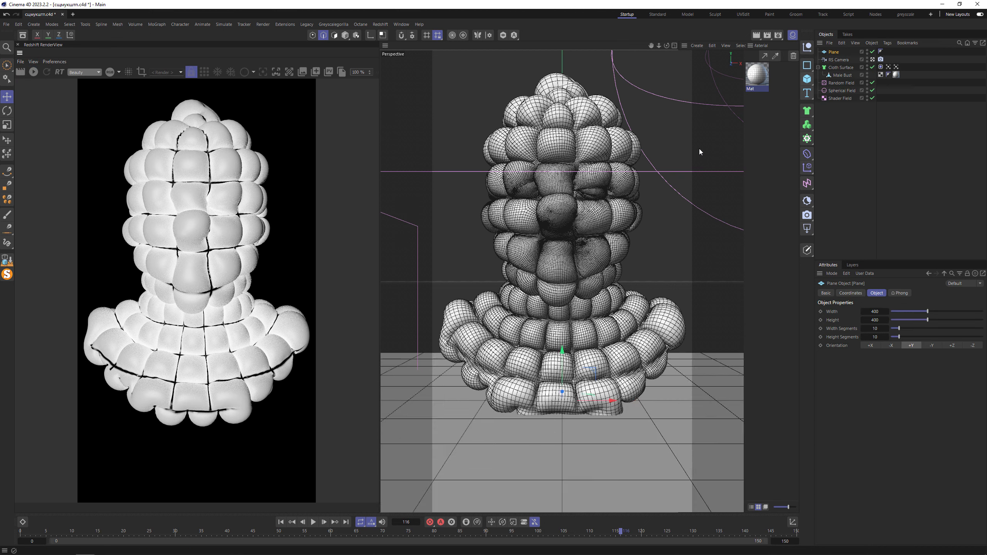
middle_click(638, 173)
click(973, 345)
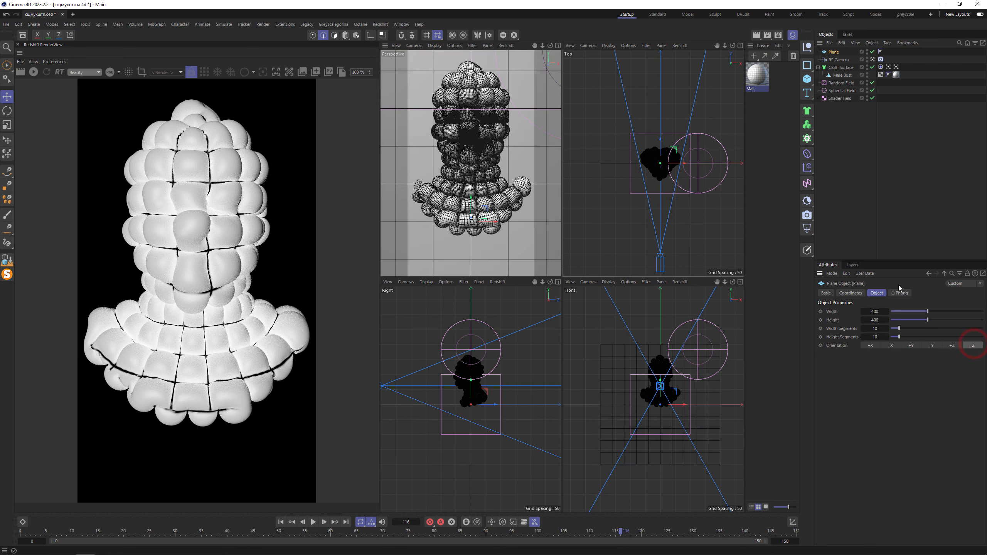
- Move the plane behind the bust and scale it up as a backdrop
key(e)
drag(662, 146, 662, 103)
key(t)
drag(627, 144, 751, 150)
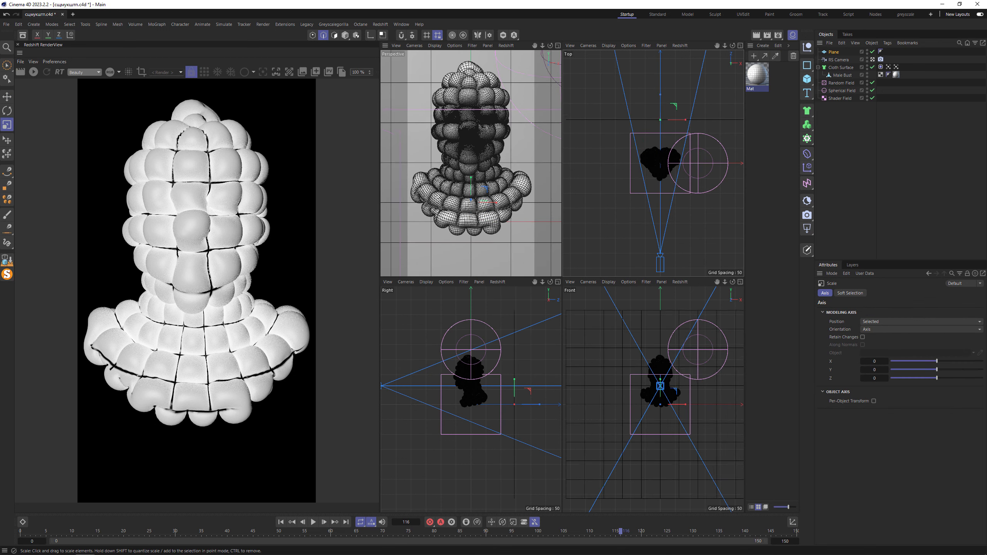
key(e)
- Add a Redshift area light, turn it to face sideways and place it beside the bust
click(807, 230)
key(r)
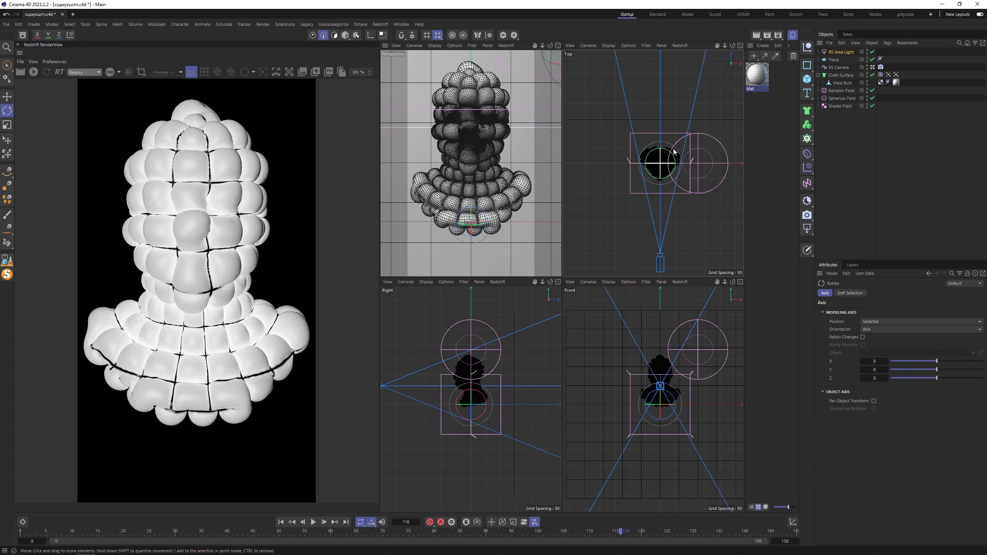
drag(672, 152, 606, 178)
key(e)
- Rename the Redshift area light as L
double_click(836, 51)
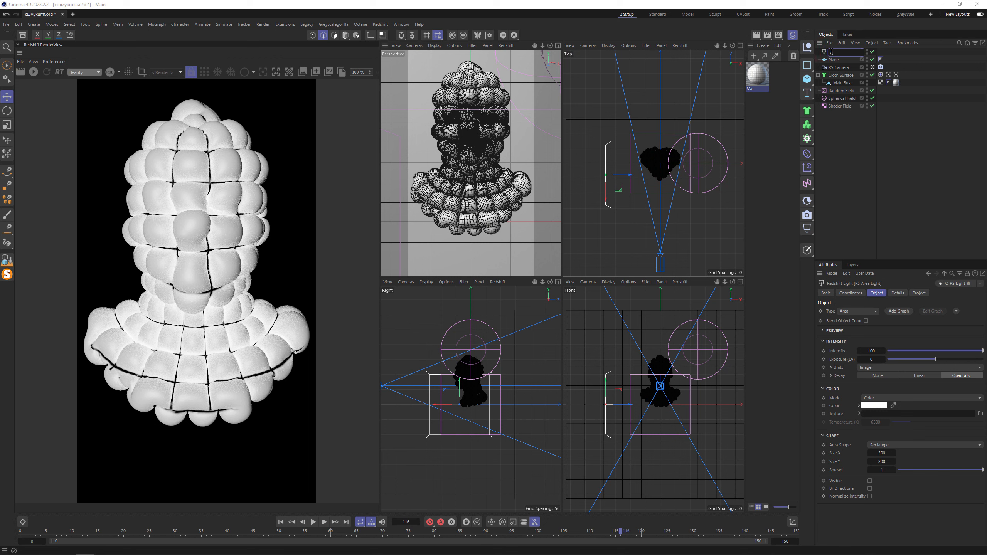
text(L)
key(Return)
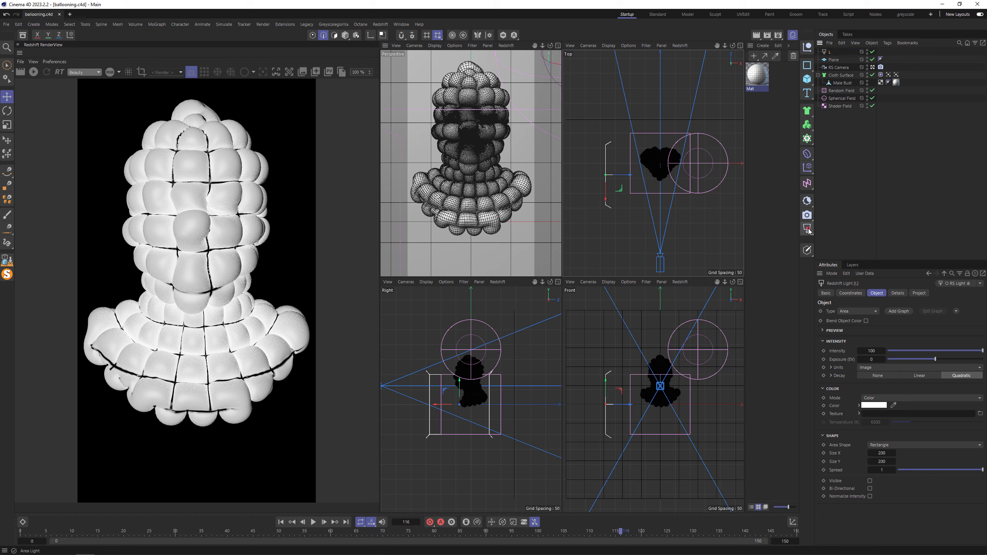
- Add a second Redshift area light, rotate it to face sideways and place it on the opposite side of the bust
click(808, 229)
key(r)
drag(673, 152, 719, 136)
key(e)
- Open the asset browser and show the Fabric category of the materials library
click(22, 34)
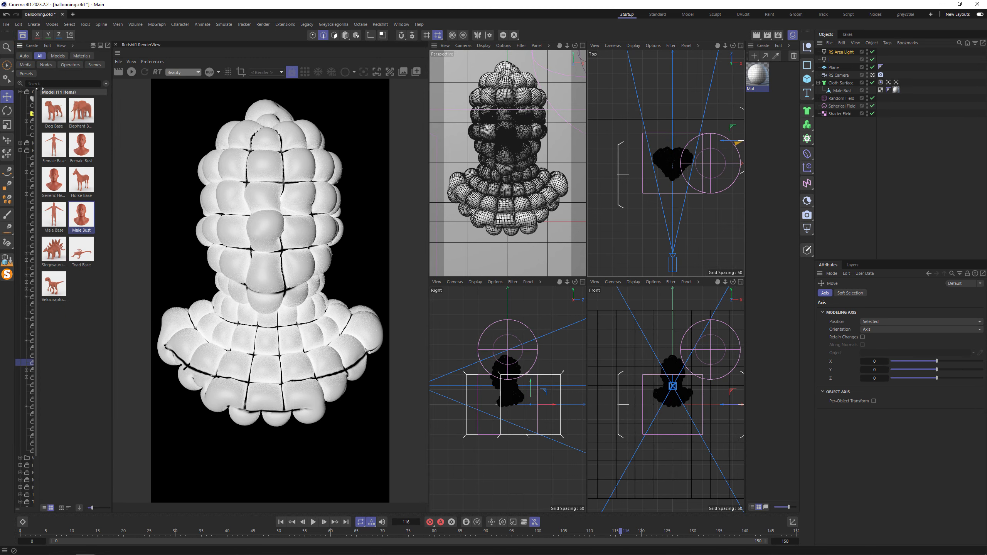
click(97, 85)
drag(109, 94, 268, 94)
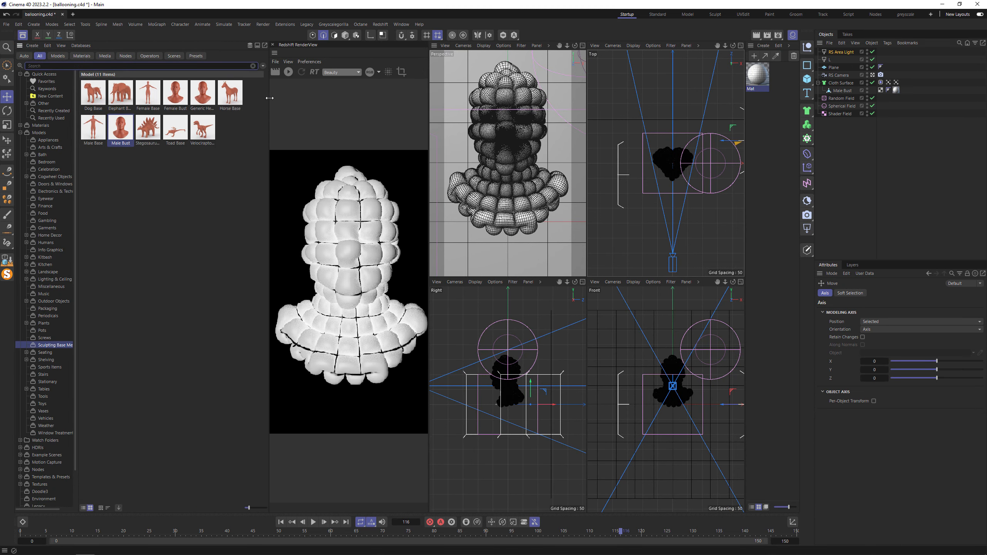
click(20, 132)
click(20, 125)
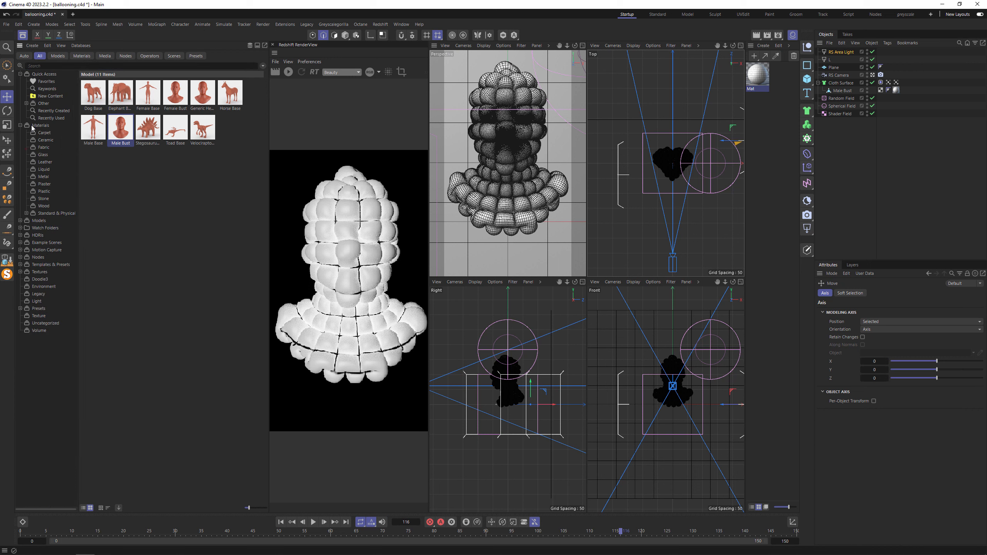
click(43, 147)
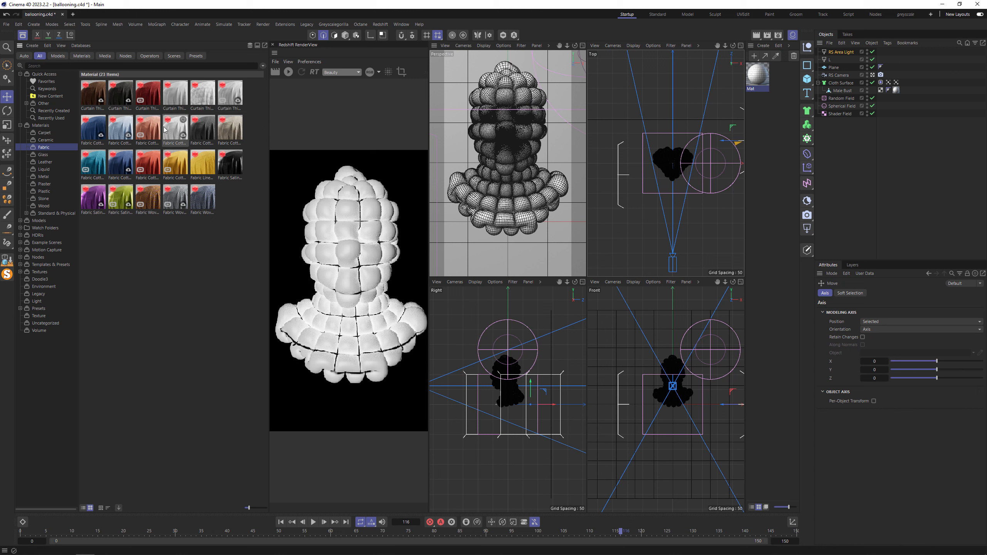
- Apply the yellow Fabric Linen material to the Male Bust object and close the asset browser
drag(203, 160, 878, 75)
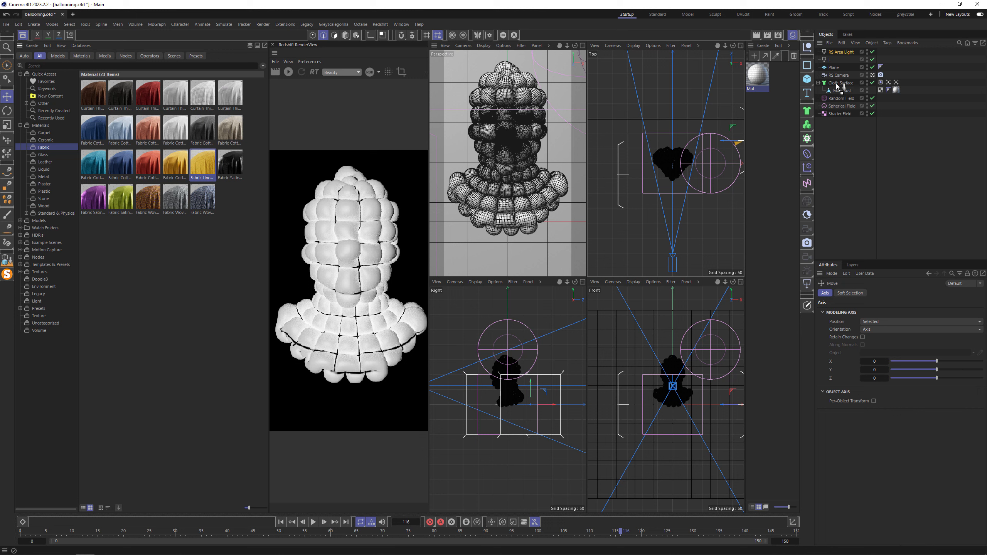
drag(840, 87, 839, 86)
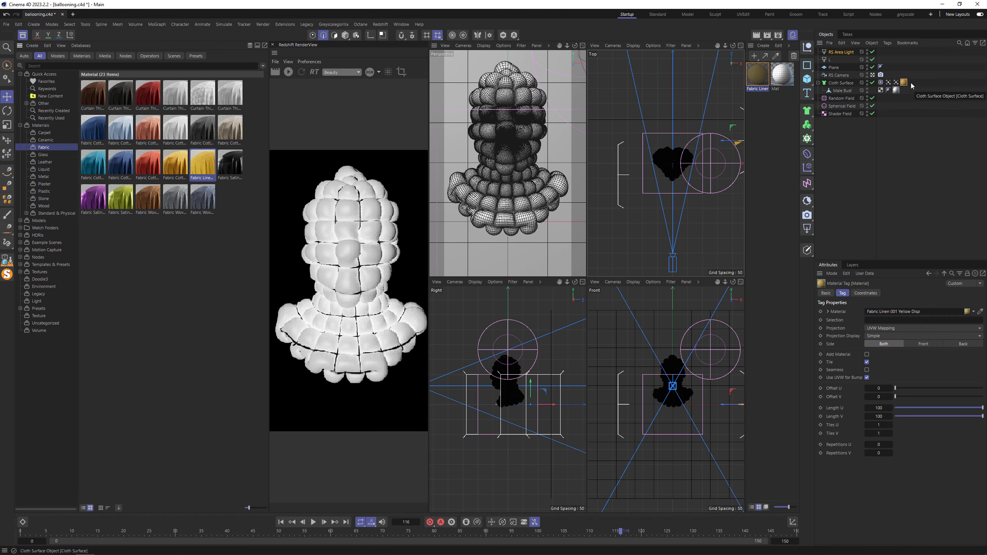
drag(904, 82, 904, 90)
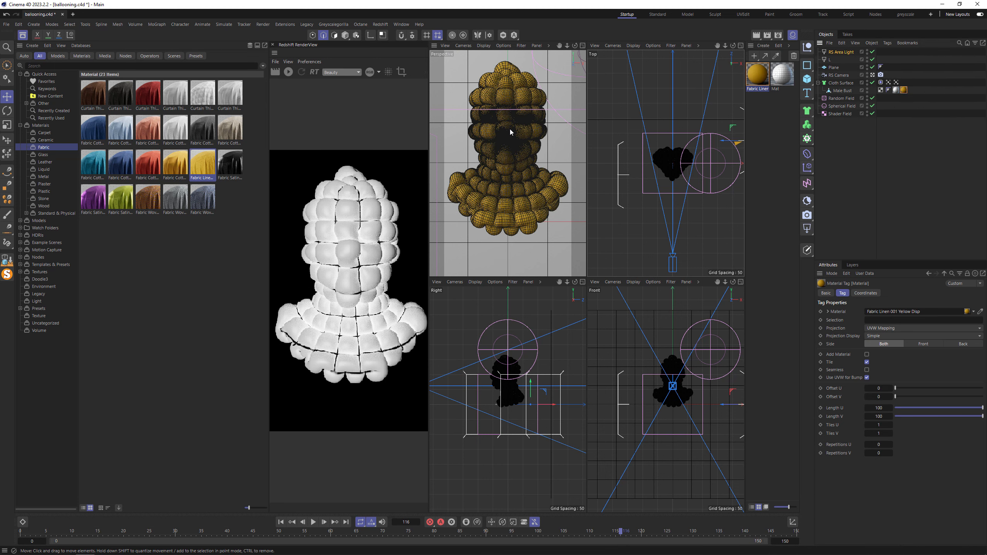
click(22, 35)
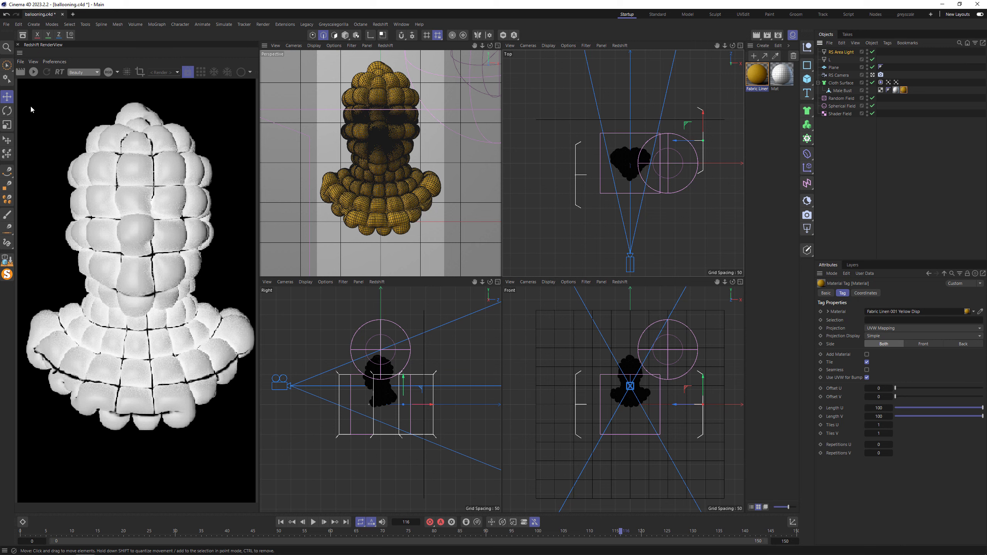
- Start the live Redshift render and widen the render view beside a single perspective view
click(35, 72)
middle_click(269, 172)
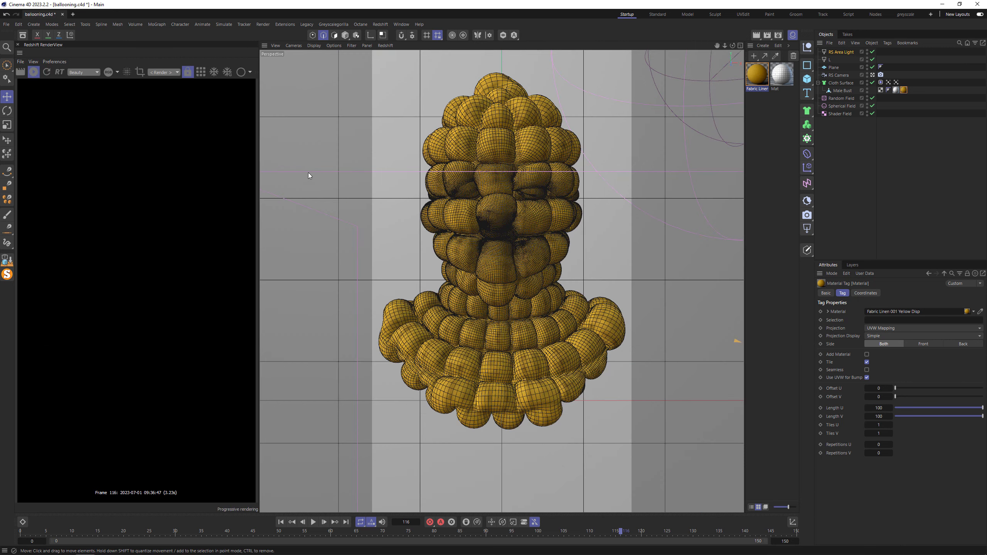
drag(261, 181, 528, 194)
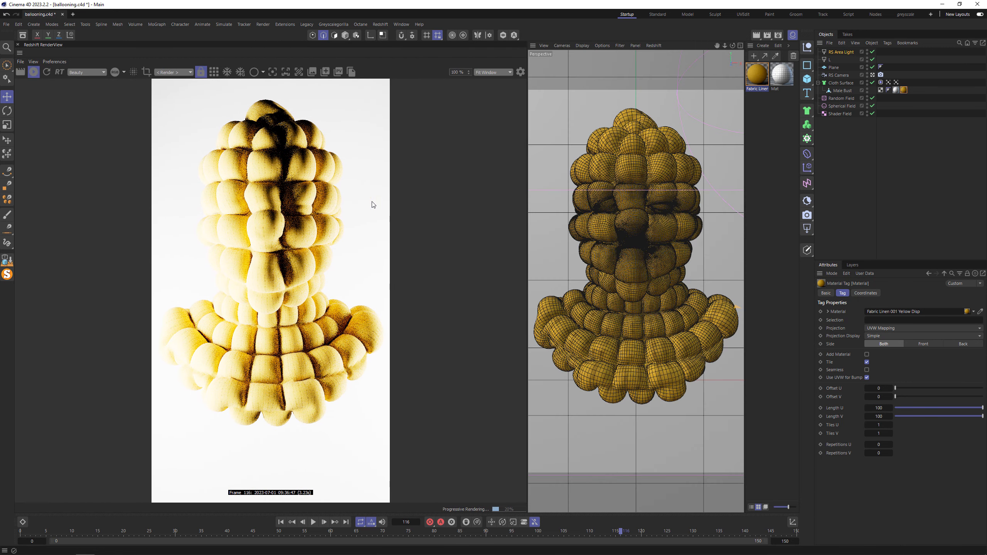
- Rename the second area light as R and set the intensity of both the L and R lights to 10
double_click(841, 52)
key(Return)
click(831, 59)
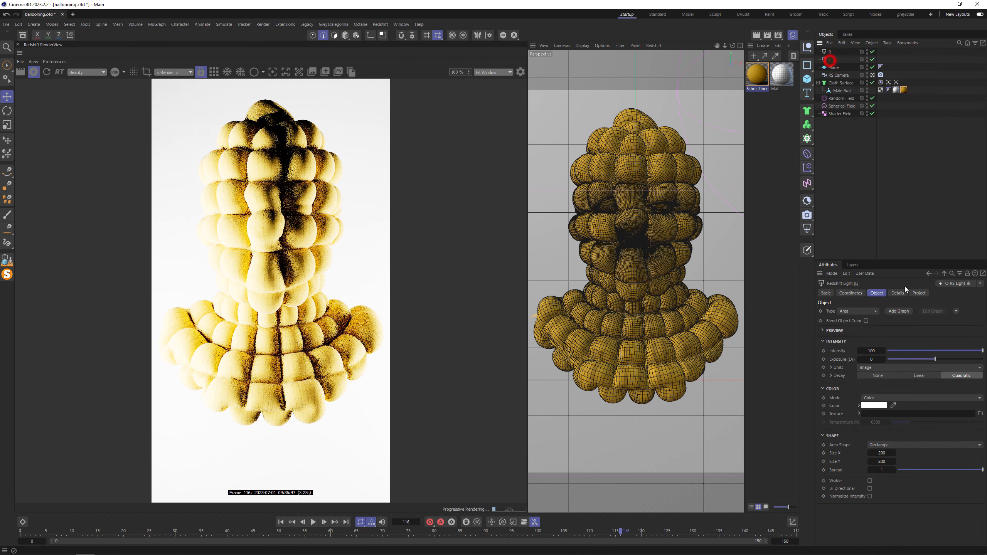
double_click(875, 351)
text(10)
key(Return)
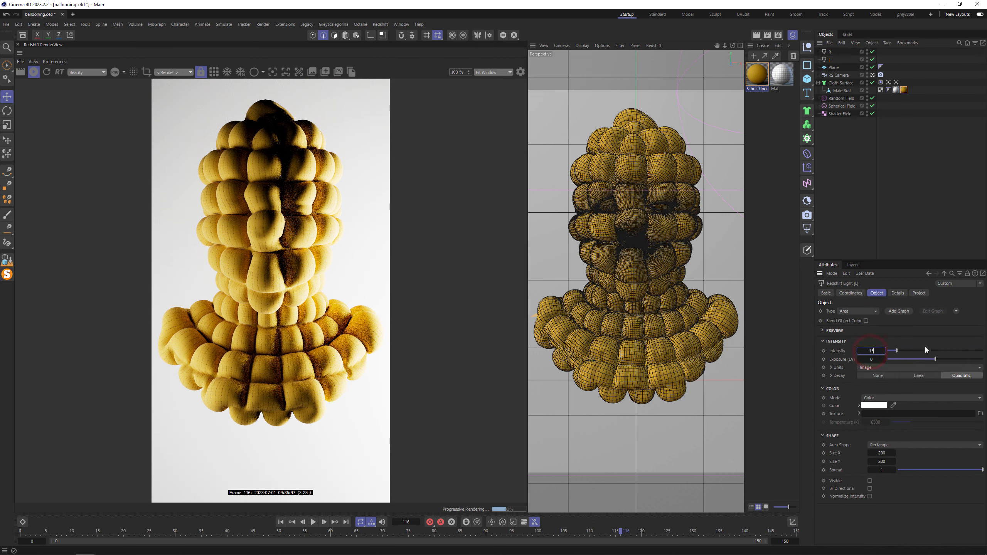
key(Return)
click(828, 53)
double_click(872, 352)
text(10)
key(Return)
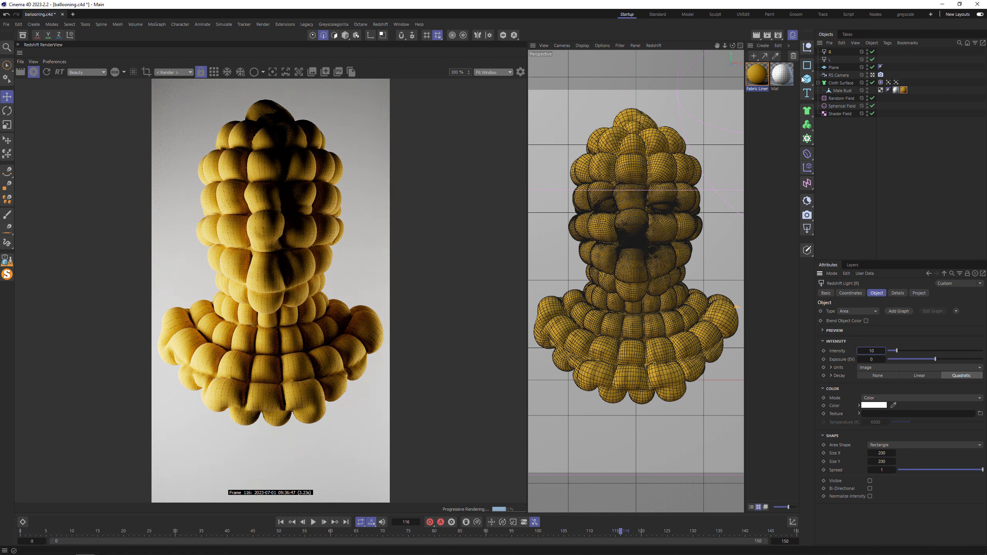
- Set the bust's yellow linen material to 2 tiles in both U and V
click(904, 90)
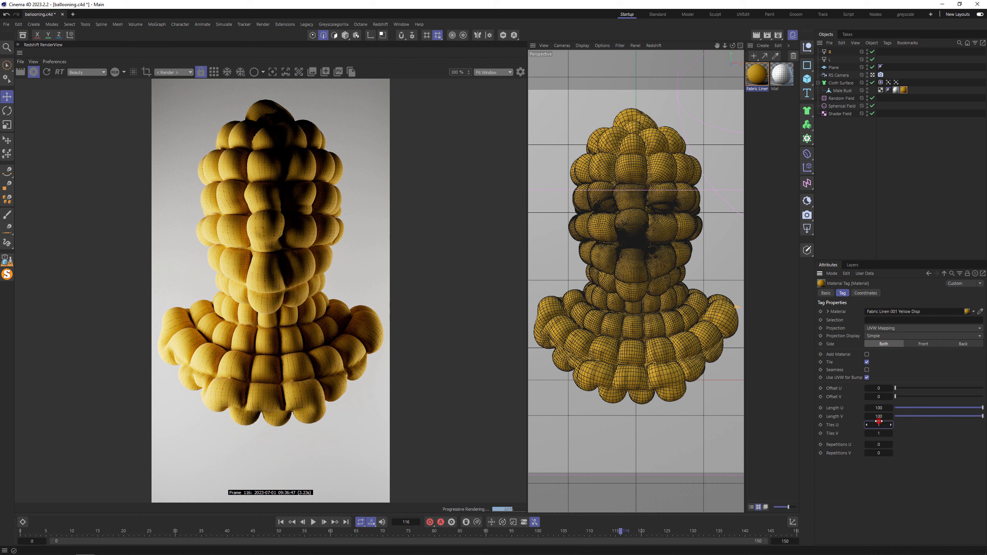
text(2)
key(Tab)
text(2)
key(Return)
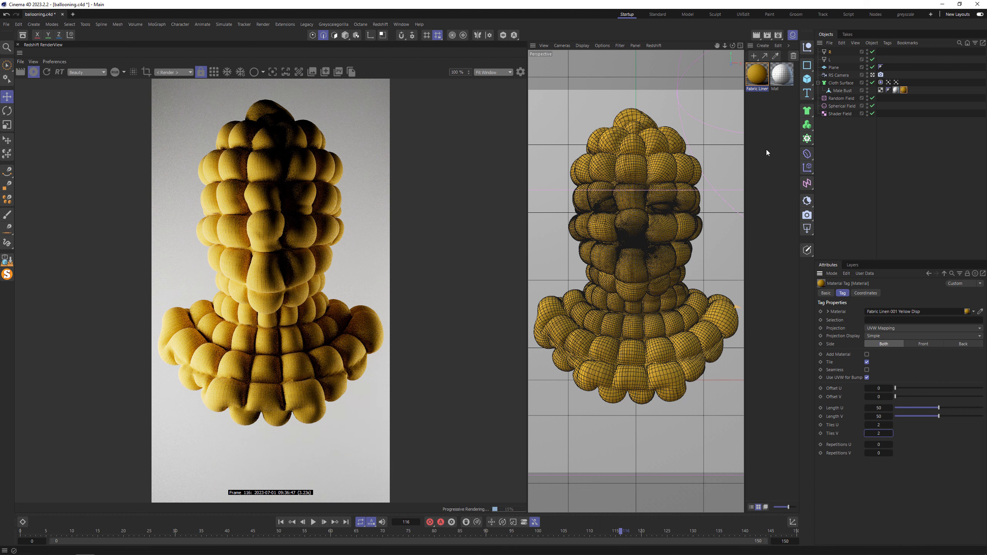
- Scale the L light up to a size of about 378 and move it outward and towards the camera
click(831, 52)
middle_click(685, 171)
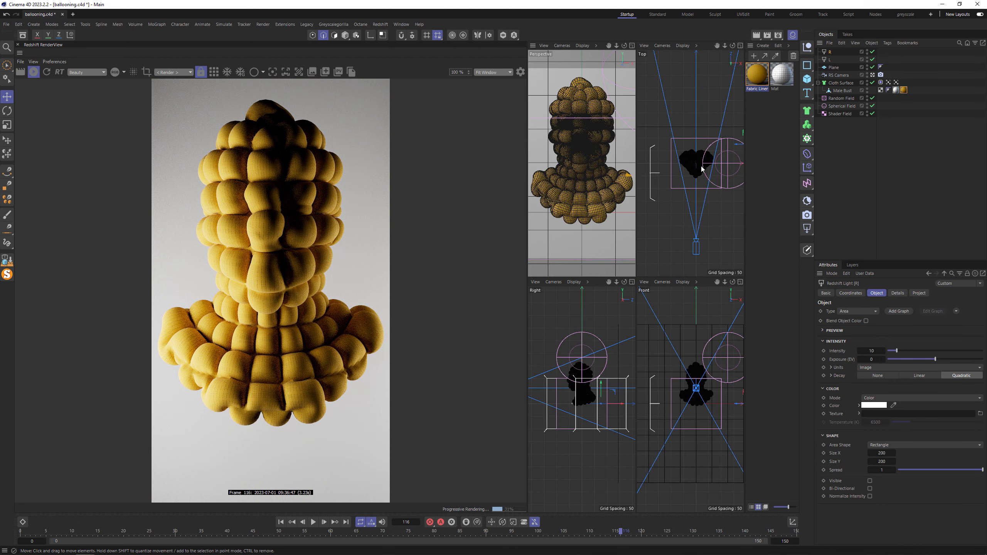
scroll(701, 169, down, 3)
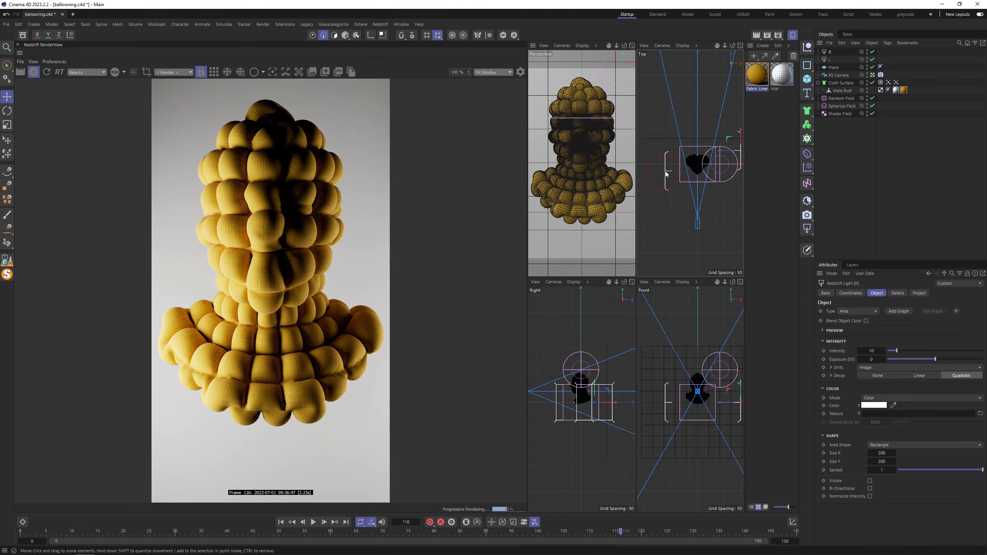
click(831, 60)
key(t)
drag(682, 152, 664, 174)
key(e)
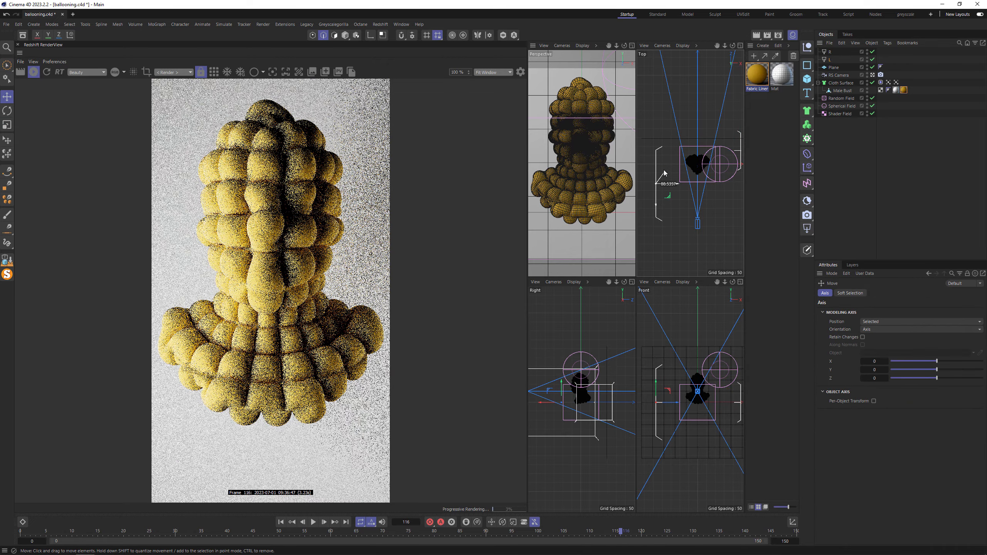
key(F1)
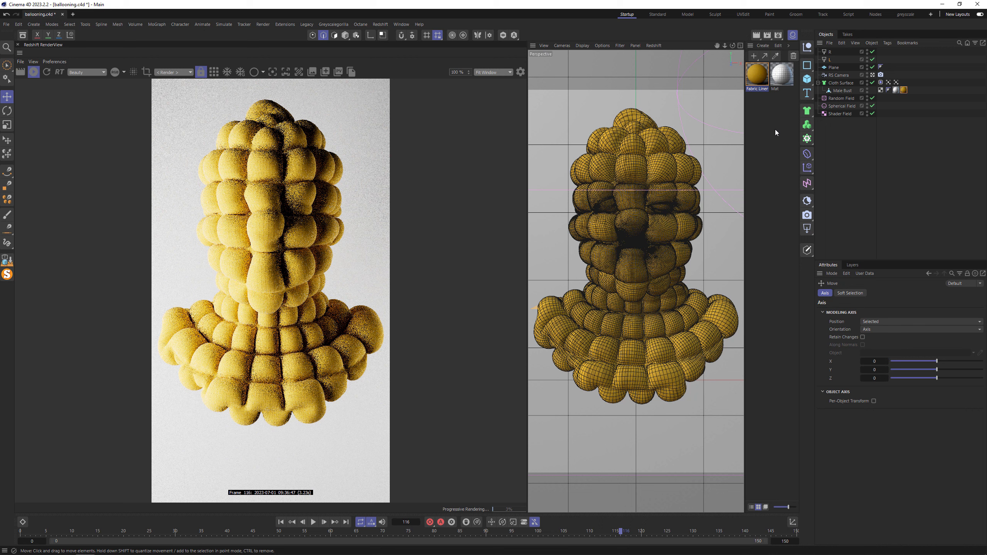
- Raise the RS Camera to a Y position of 73
click(834, 76)
click(852, 293)
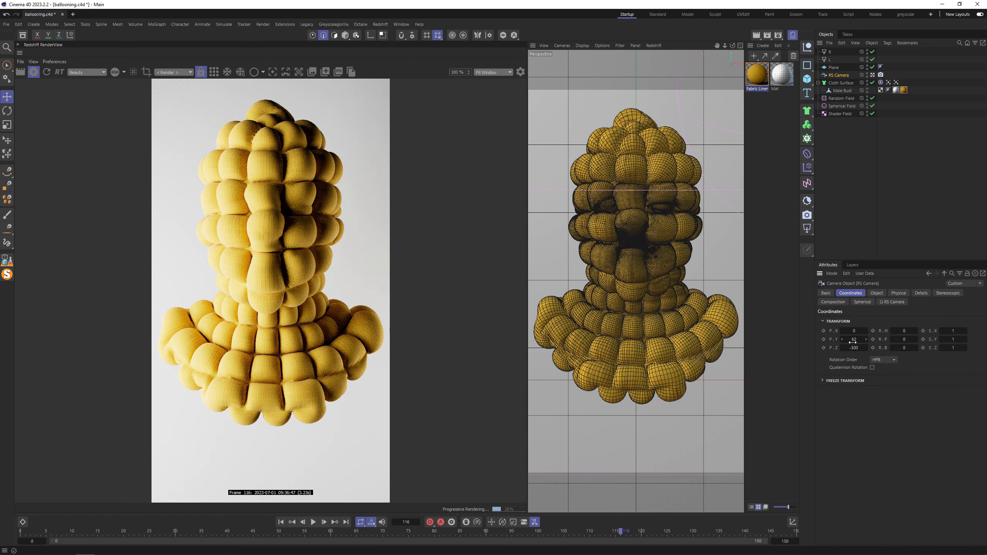
drag(852, 342, 857, 342)
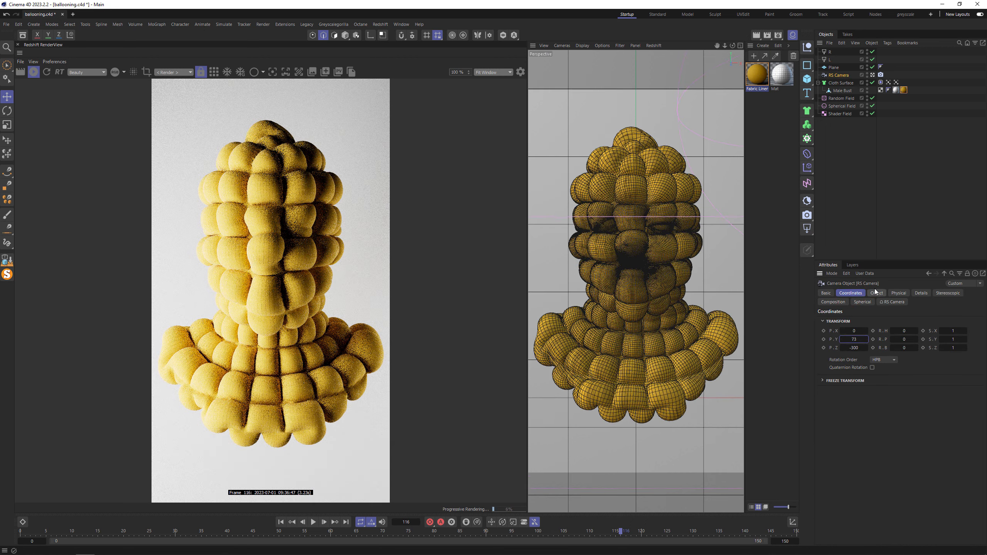
- Set the camera's focal length to Tele (135 mm) and pull the camera back to frame the whole bust
click(877, 293)
click(918, 331)
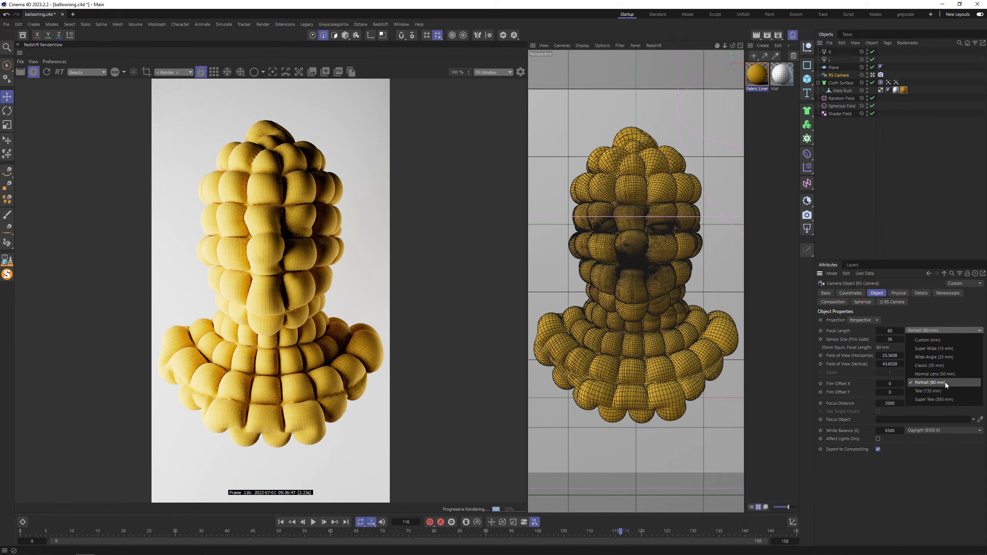
click(944, 386)
drag(727, 46, 672, 49)
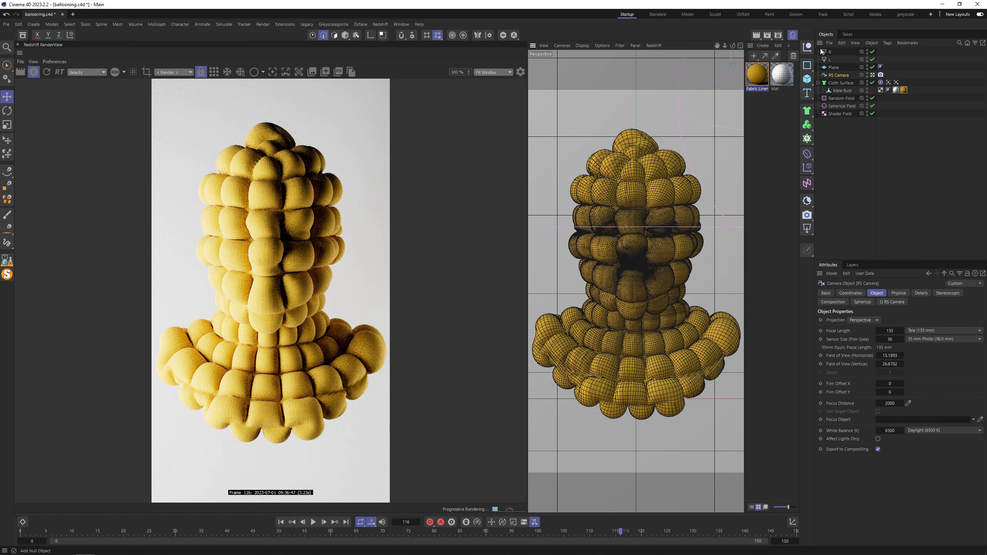
- Create a new Redshift material, assign it to the backdrop plane and set its reflection roughness to 0.5
double_click(776, 103)
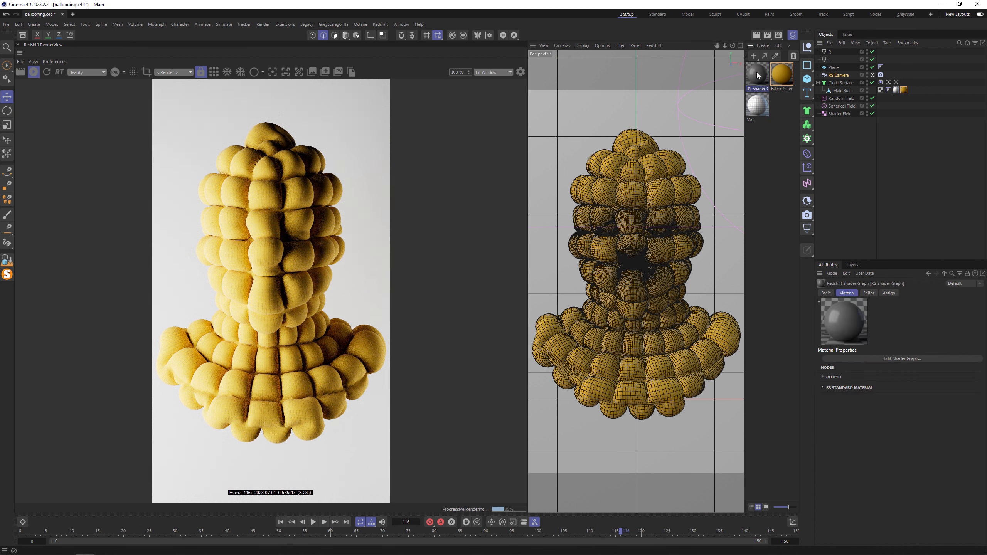
drag(756, 73, 835, 67)
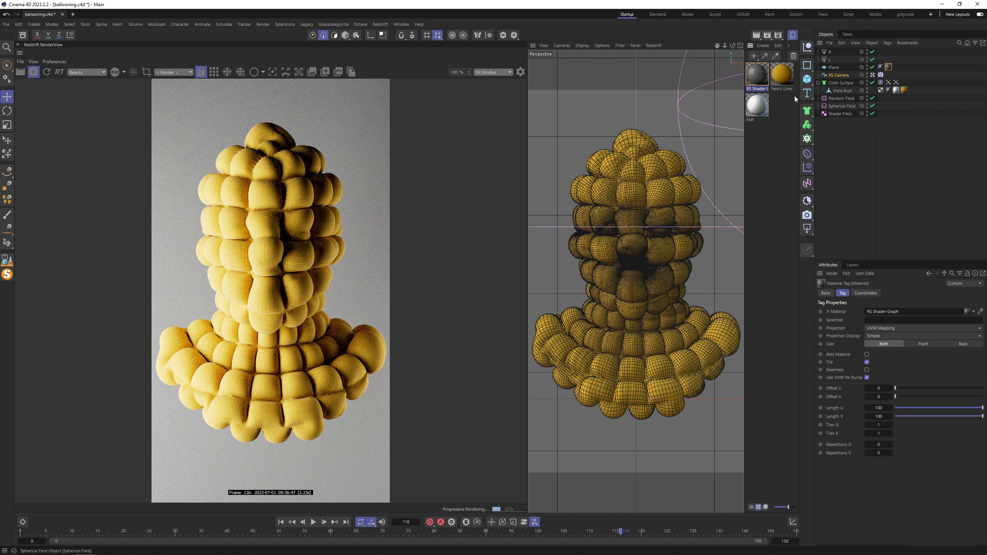
click(757, 74)
click(851, 388)
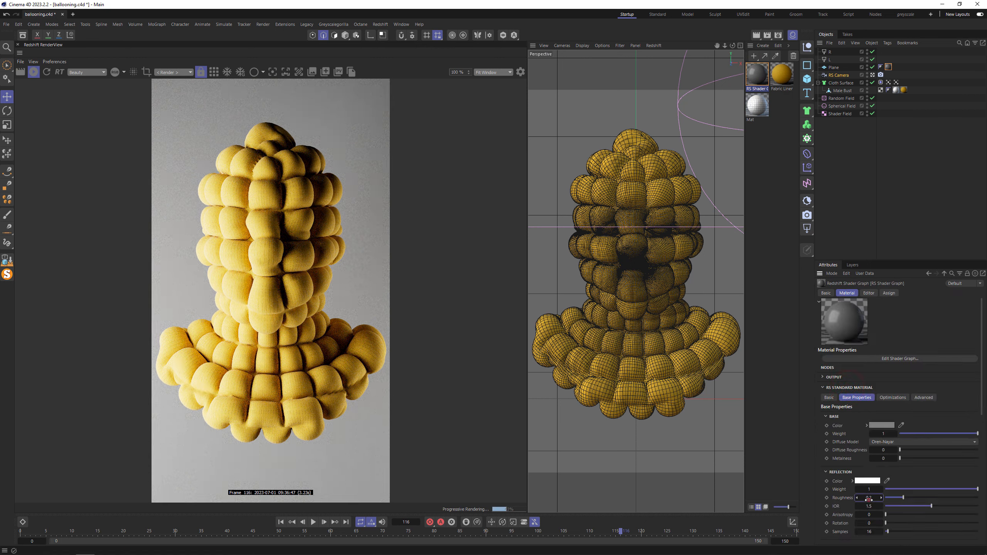
text(0.5)
key(Return)
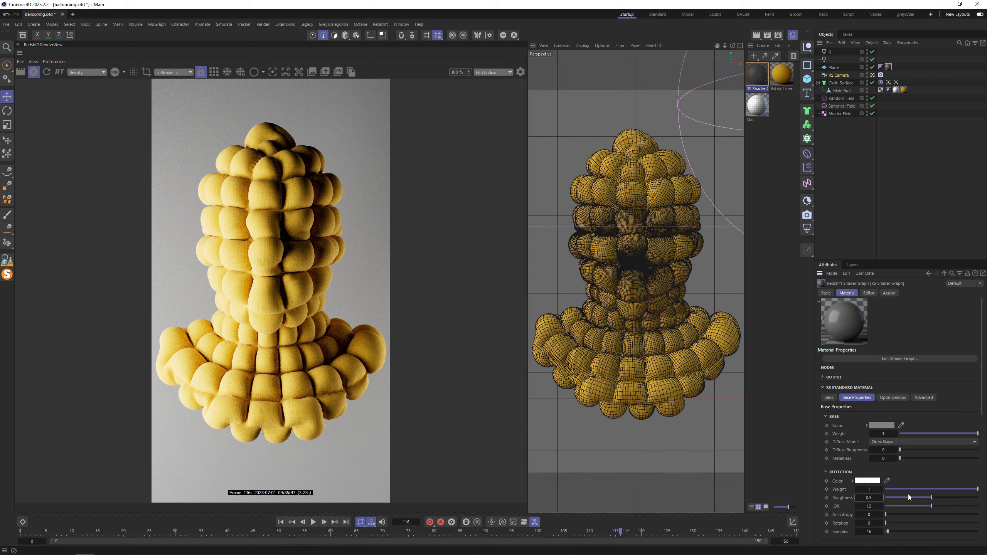
- Sample the bust's yellow as the backdrop material's base color and adjust it to H 28, S 32, V 77
click(378, 343)
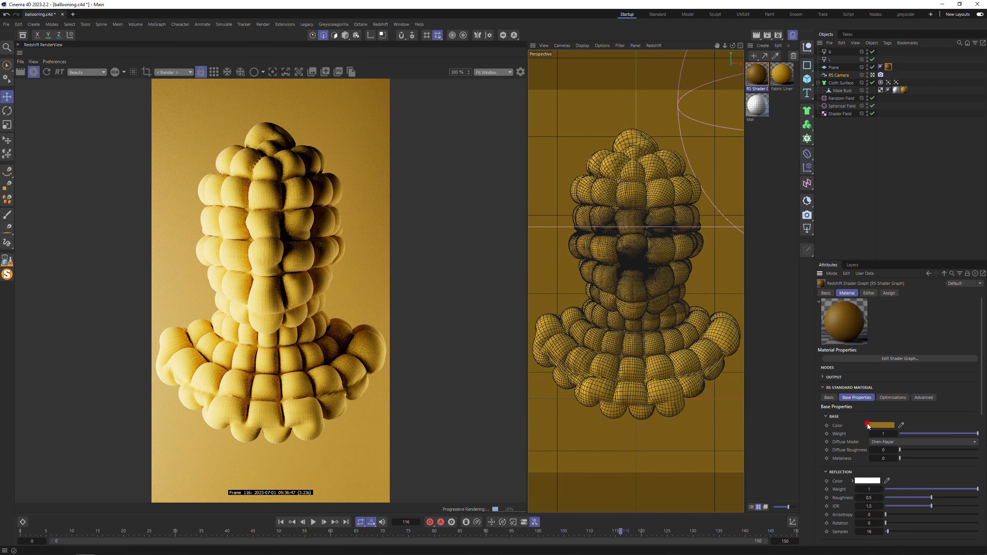
click(867, 426)
click(910, 446)
click(927, 454)
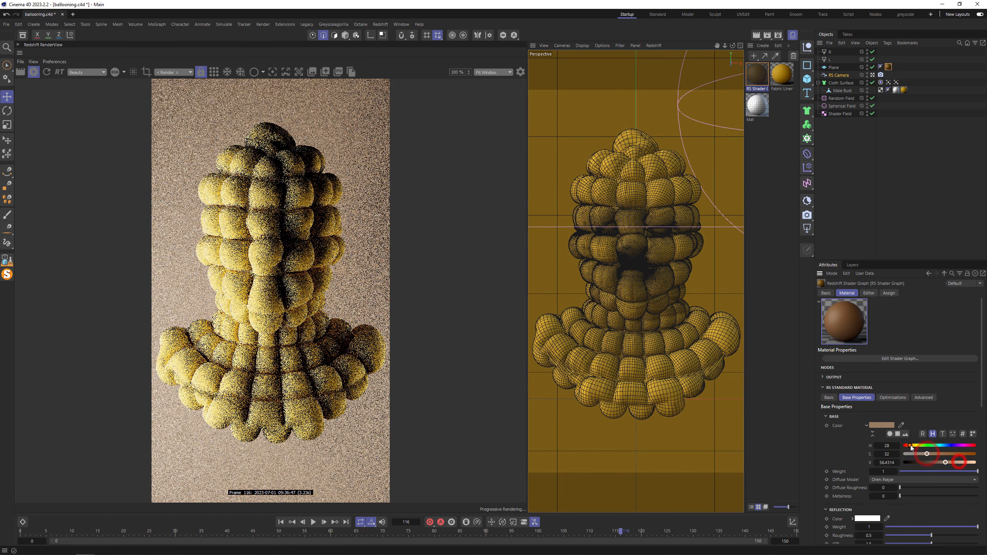
click(958, 463)
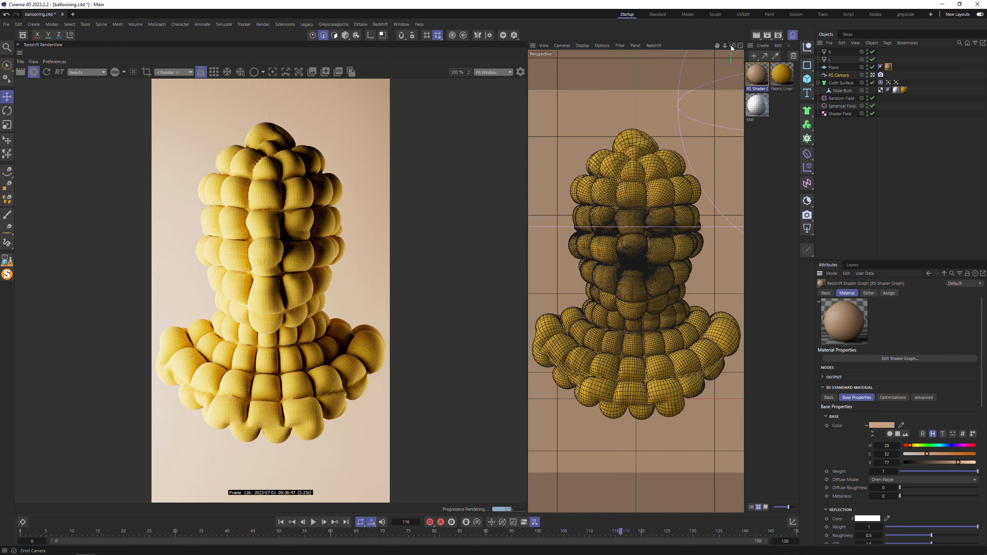
- Move the L light slightly farther outward and towards the camera and set its intensity to 10
drag(726, 45, 719, 47)
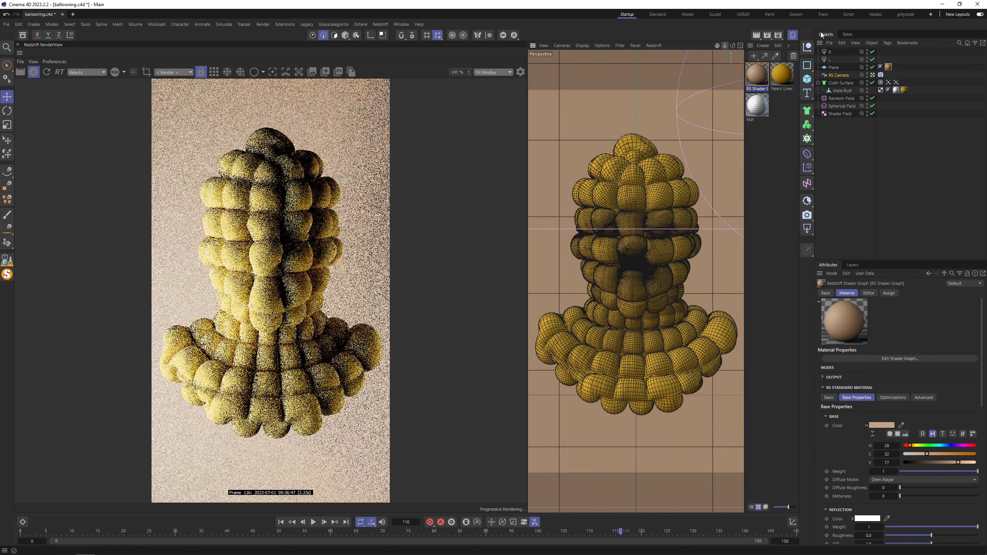
click(830, 59)
middle_click(701, 183)
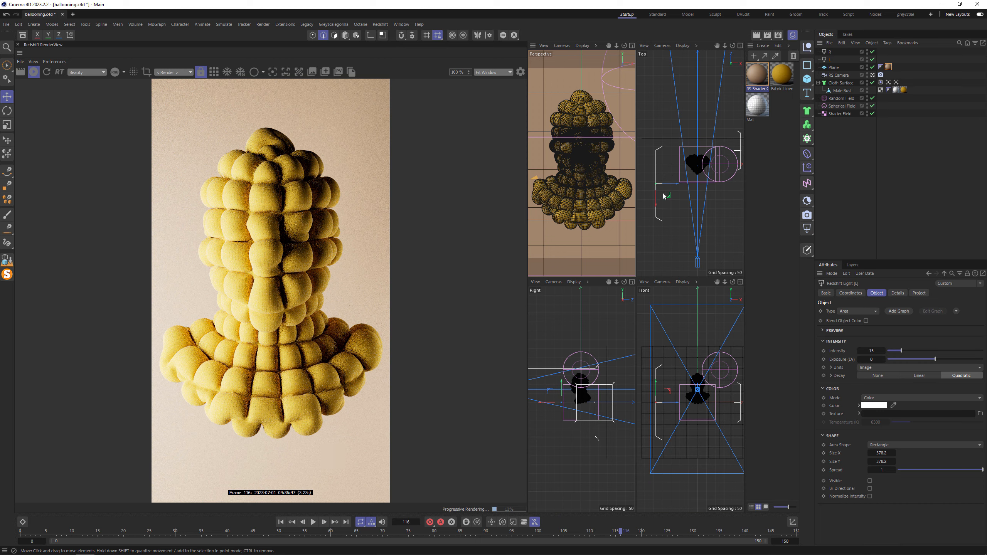
drag(663, 194, 660, 208)
click(872, 351)
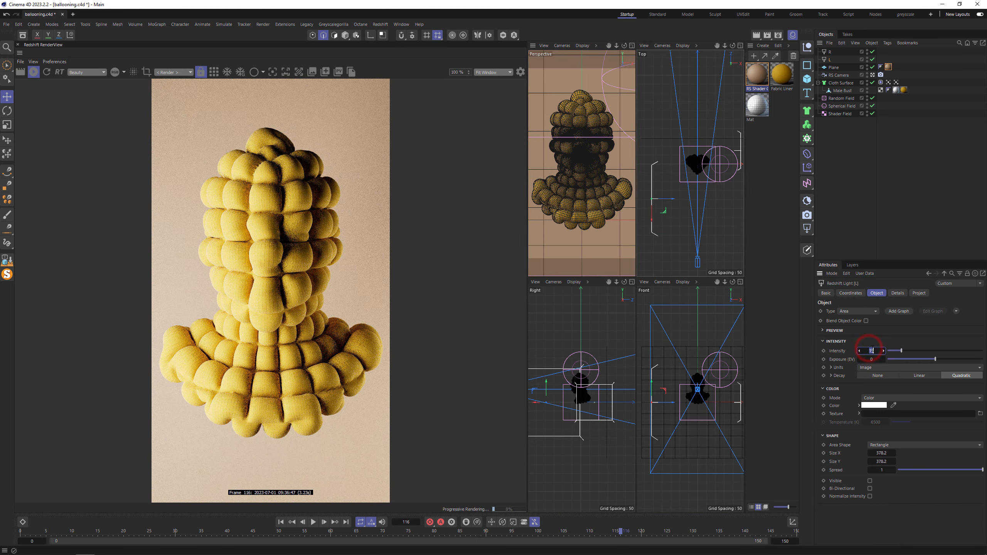
text(10)
key(Return)
- Add a third Redshift area light, raise it above the bust and rotate it -90° so it shines downward
click(807, 229)
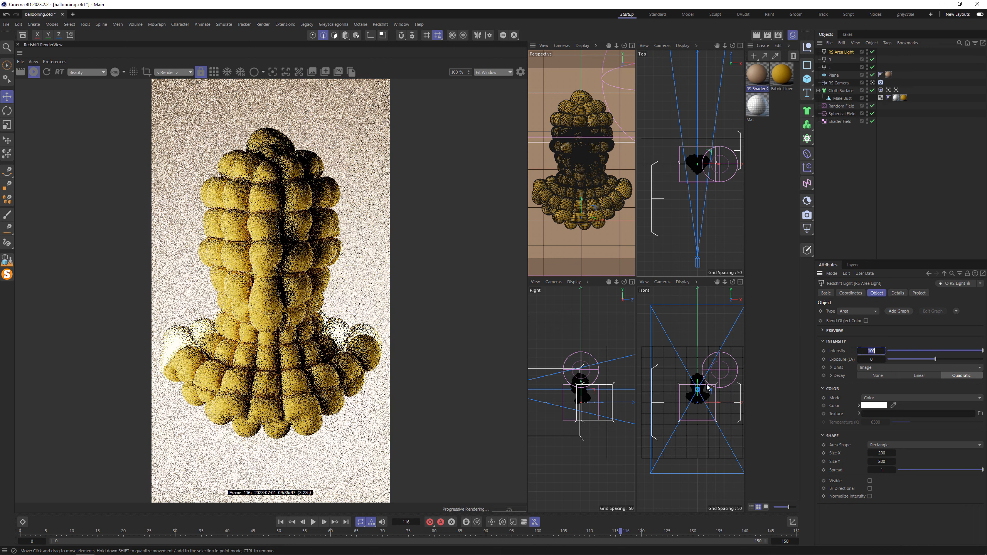
text(r)
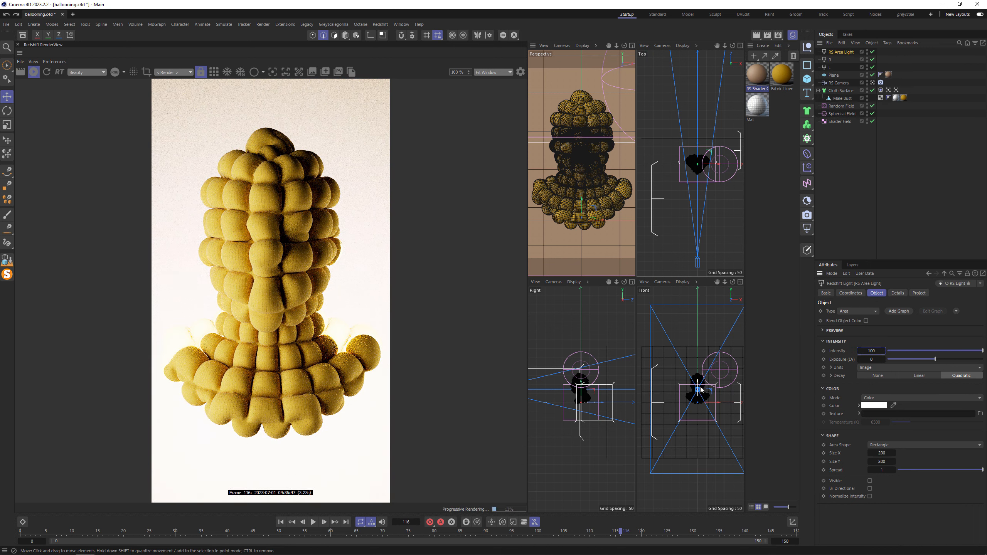
drag(698, 382, 711, 362)
key(r)
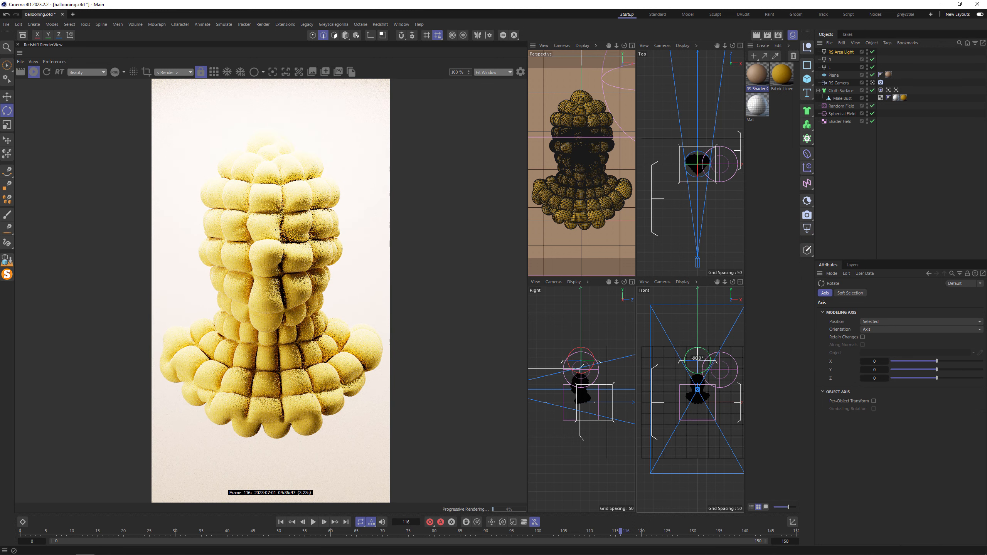
- Rename the new overhead area light T and set its intensity to 5
double_click(841, 52)
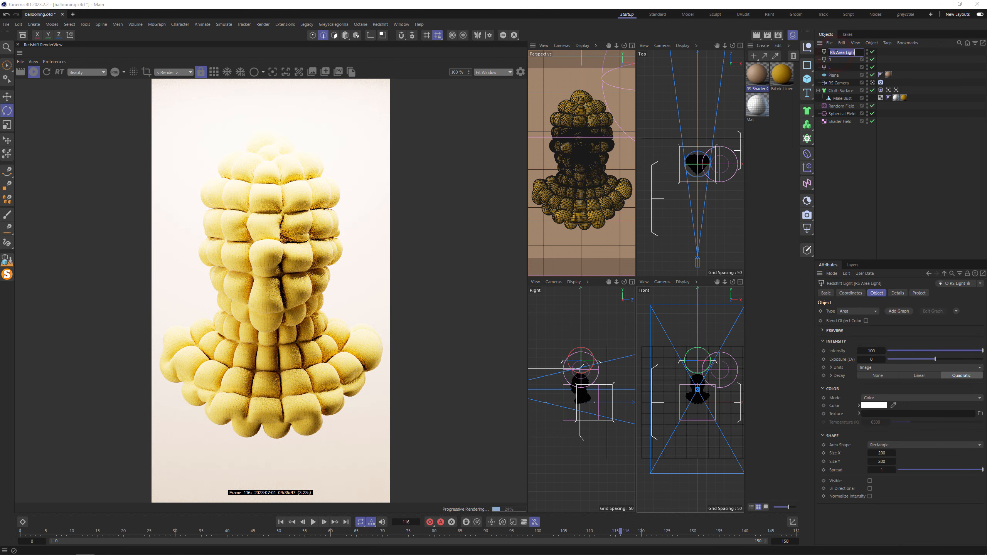
double_click(876, 352)
text(5)
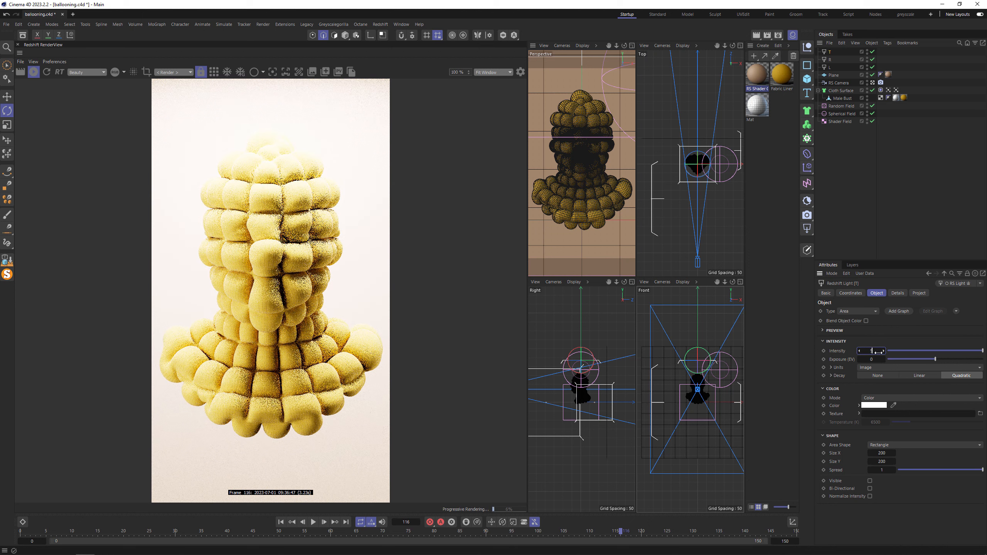
key(Return)
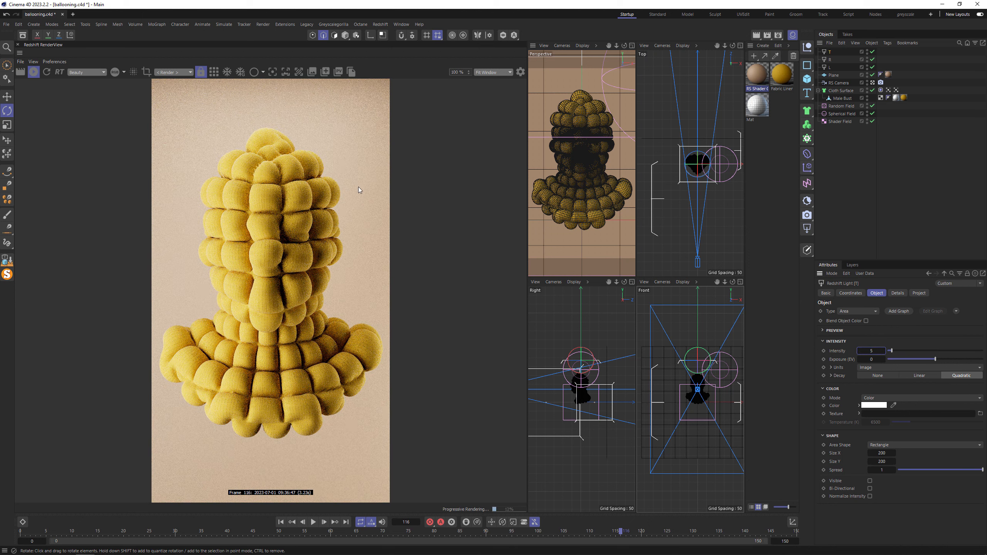
- Enlarge the T light to about 360 by 360 and move it slightly towards the camera
key(t)
drag(702, 120, 735, 121)
key(r)
key(e)
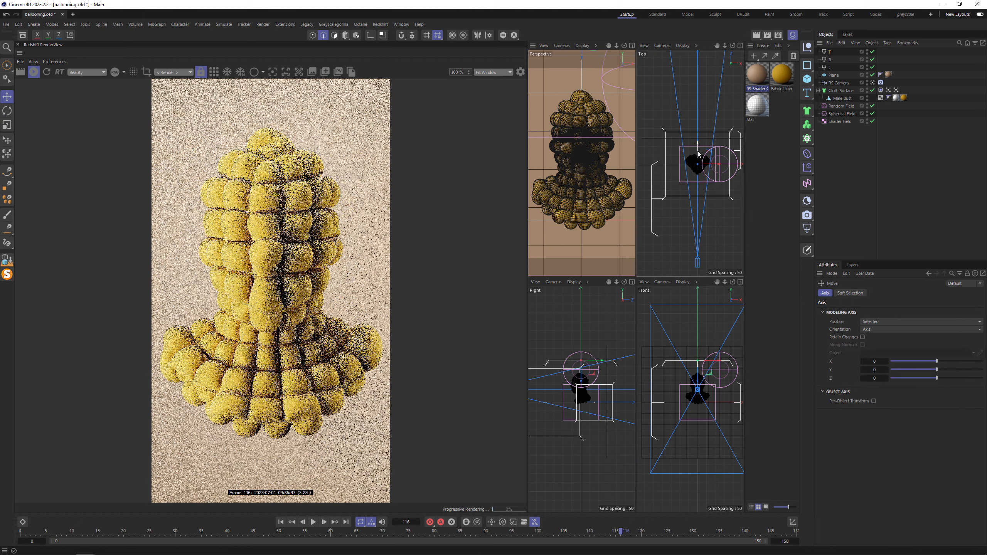
drag(697, 150, 697, 161)
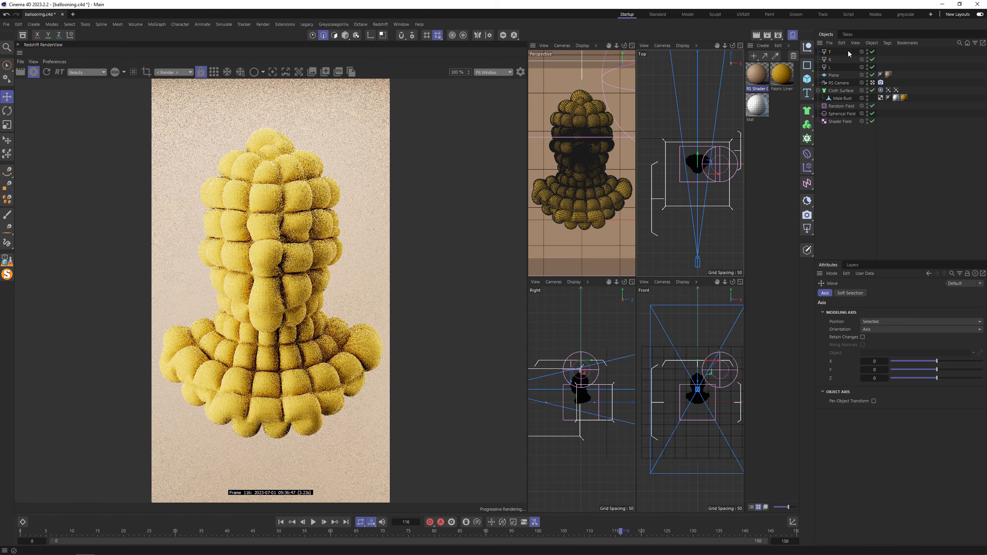
- Set the T light's intensity to 3
click(830, 52)
click(880, 352)
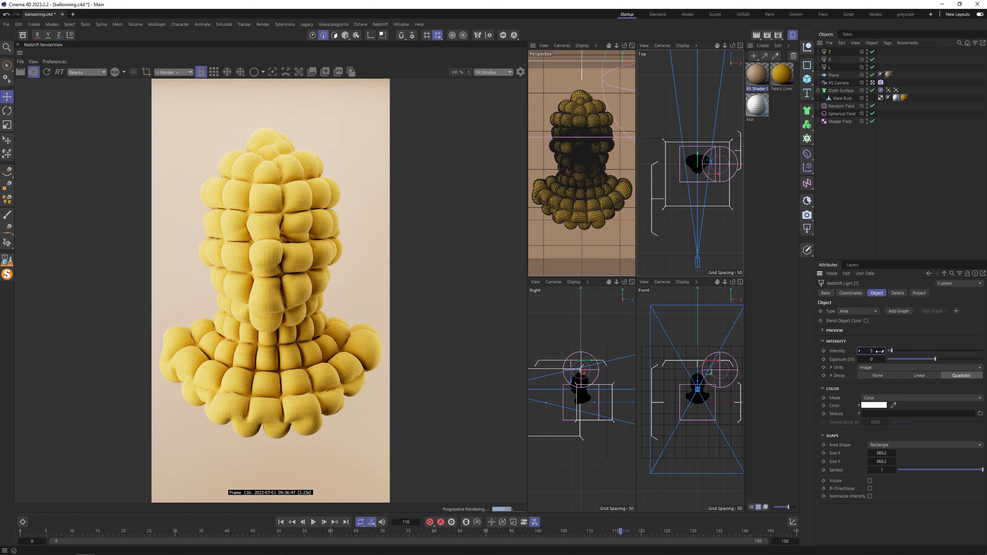
key(Return)
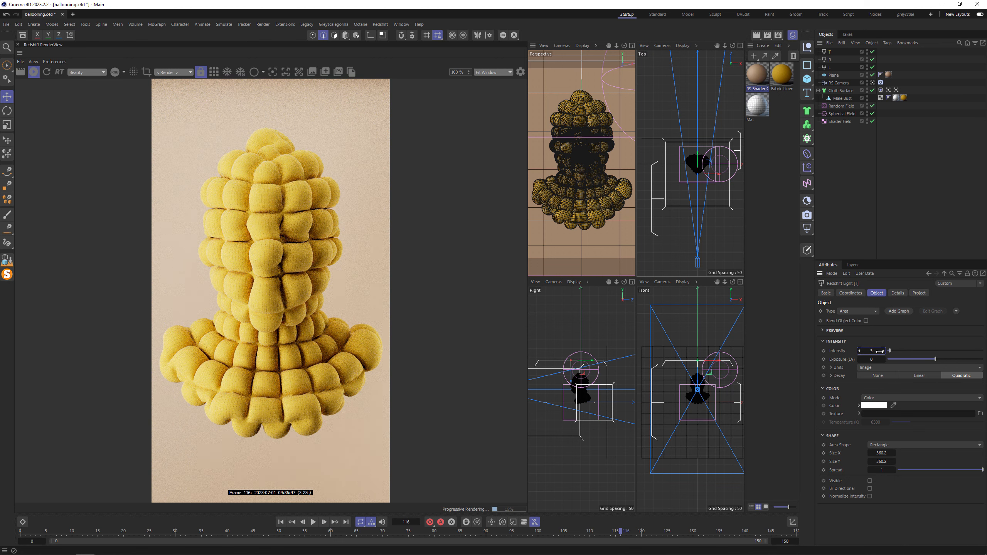
- Open the node graph of the yellow Fabric Linen material and set the Bump Map node's height scale to 1
click(781, 76)
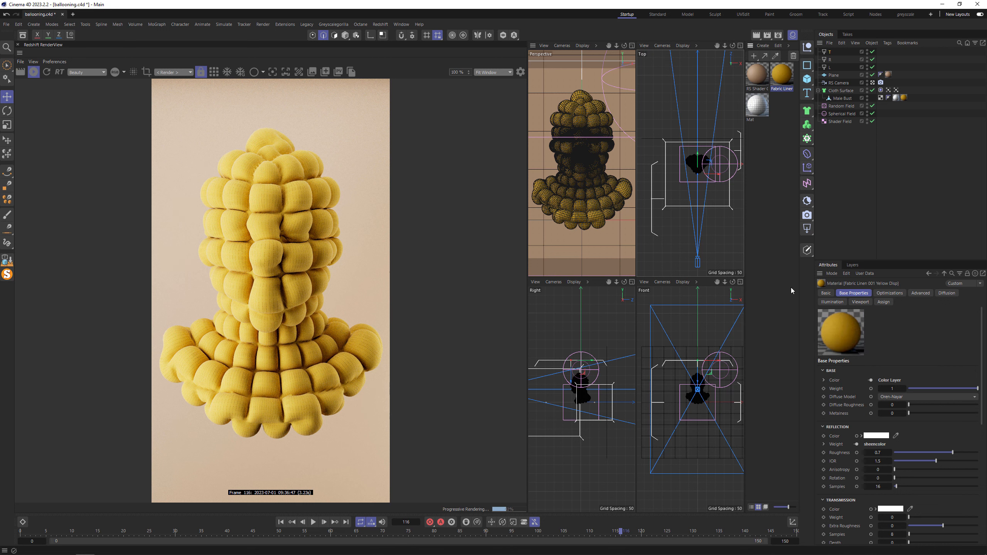
click(828, 293)
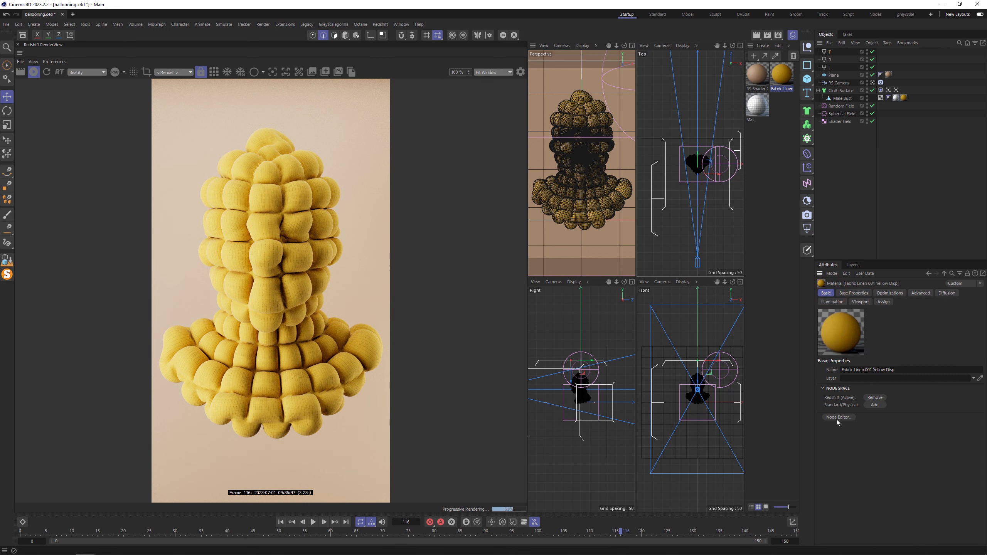
click(837, 420)
drag(743, 280, 636, 174)
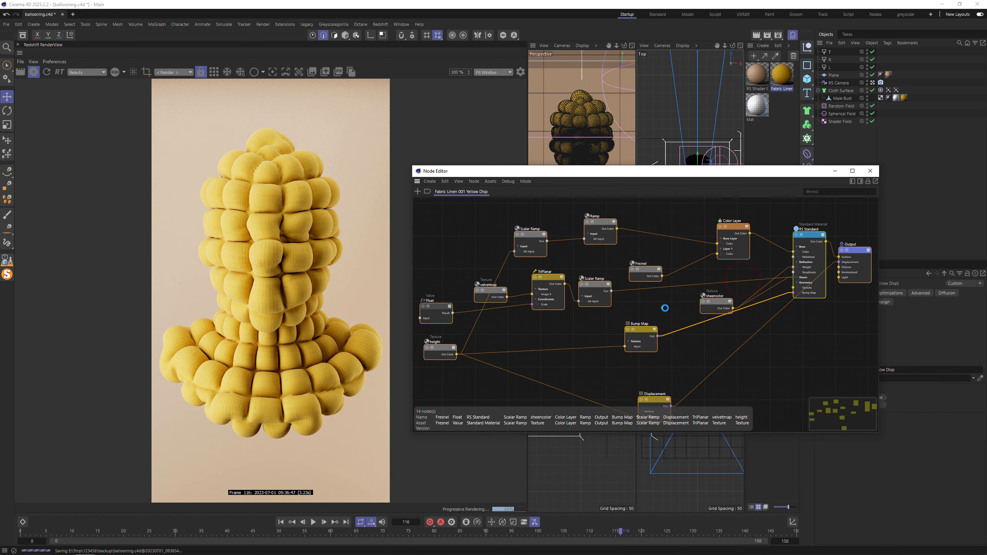
click(646, 330)
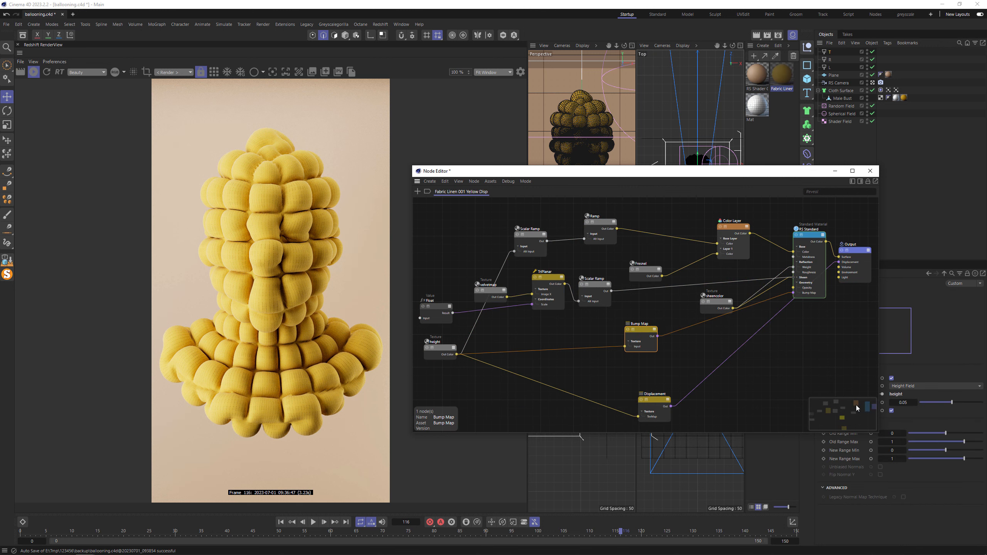
click(901, 403)
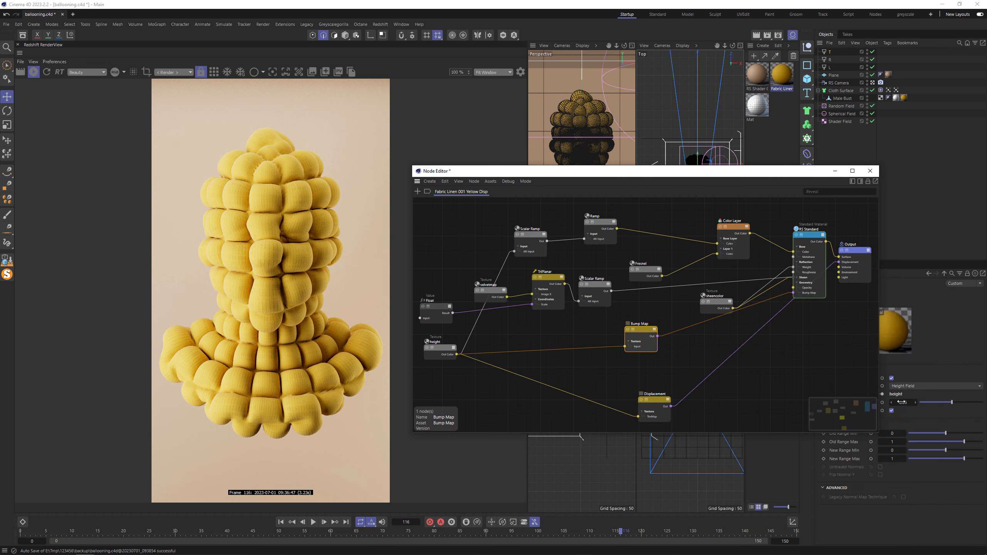
click(902, 403)
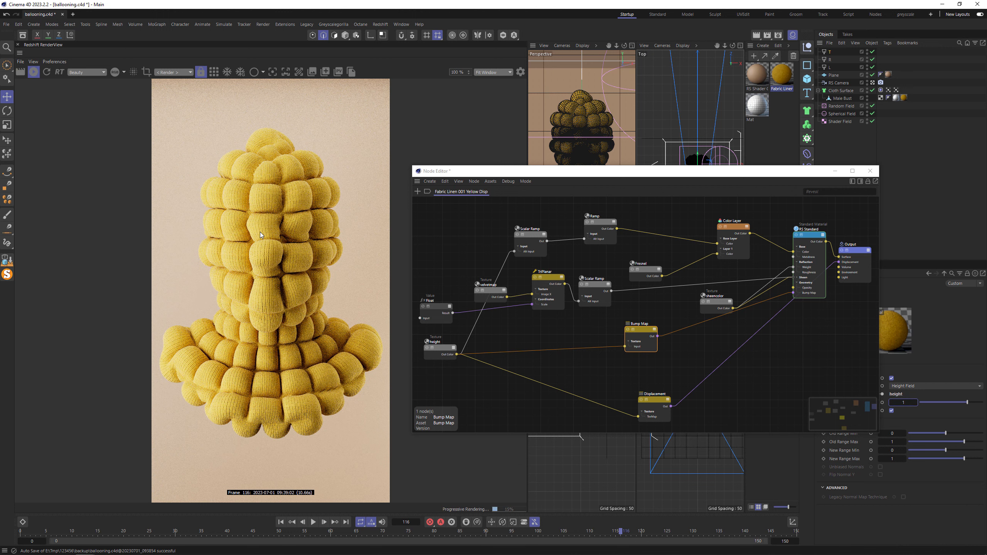
- Reduce the Bump Map node's height scale to 0.5 and close the node graph
click(902, 403)
key(Return)
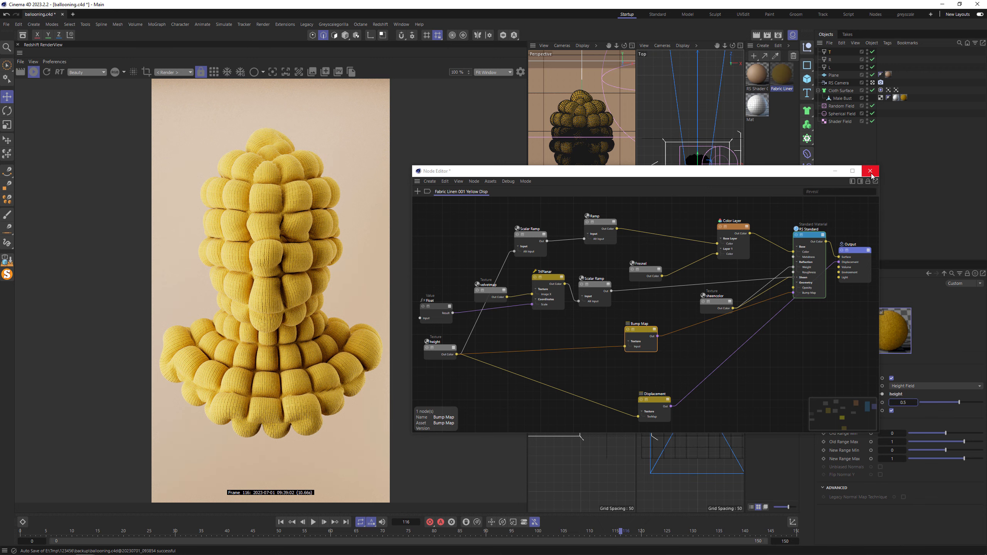
click(871, 172)
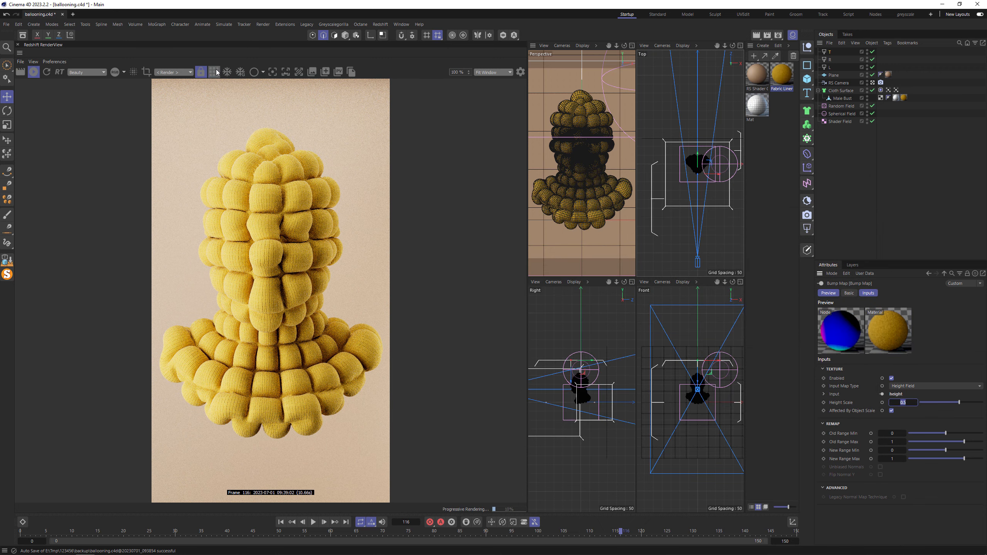
- Switch the render preview to bucket rendering and enable hardware ray tracing in the Redshift render settings
click(215, 72)
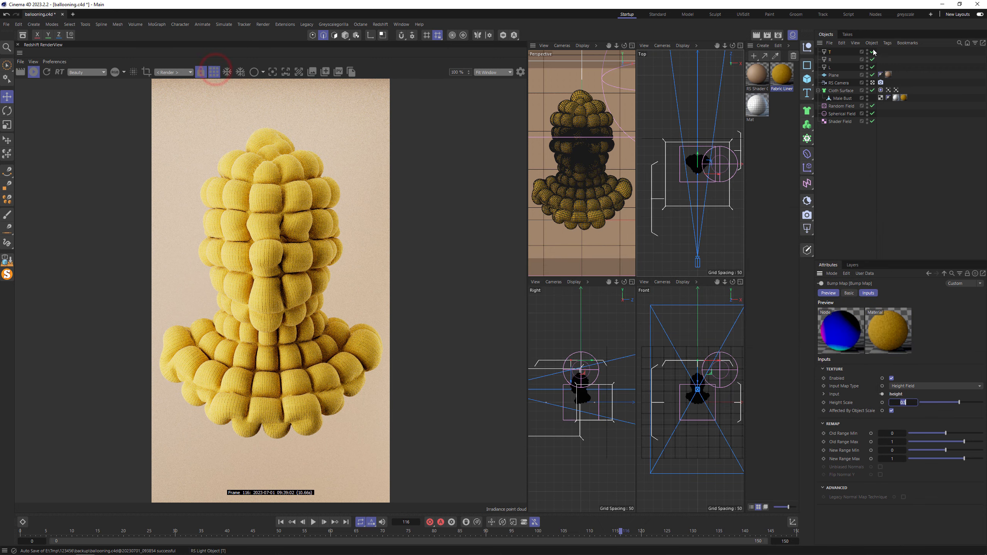
click(779, 36)
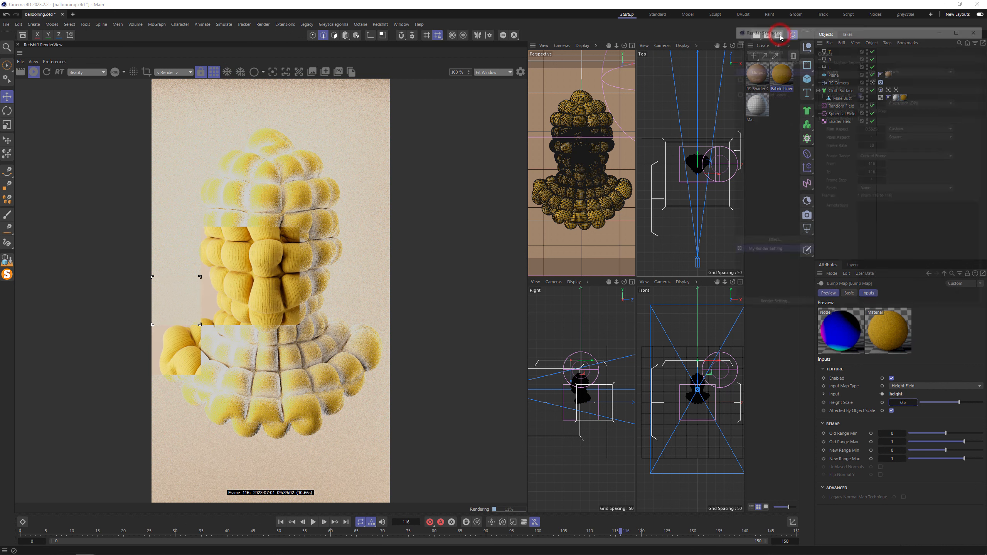
click(758, 84)
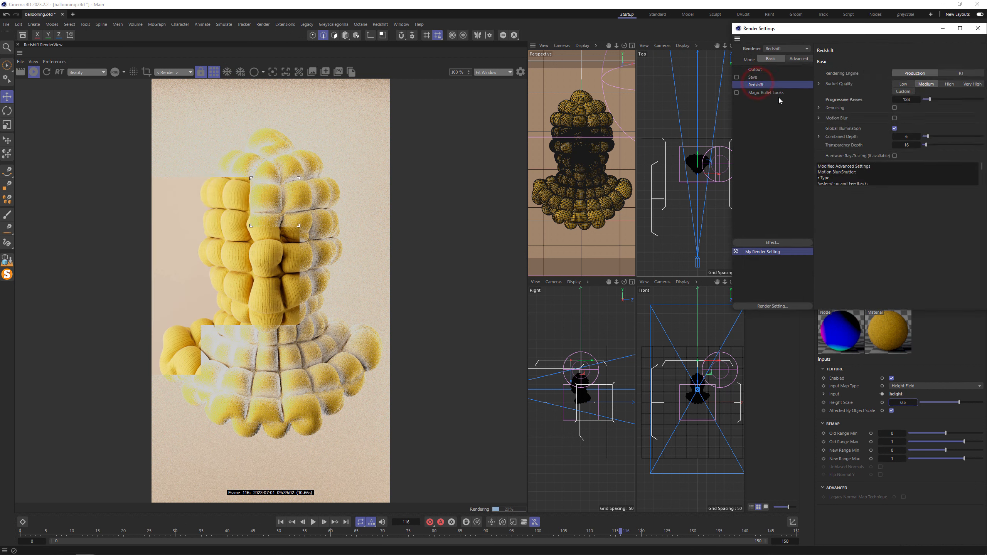
click(894, 155)
drag(777, 28, 644, 110)
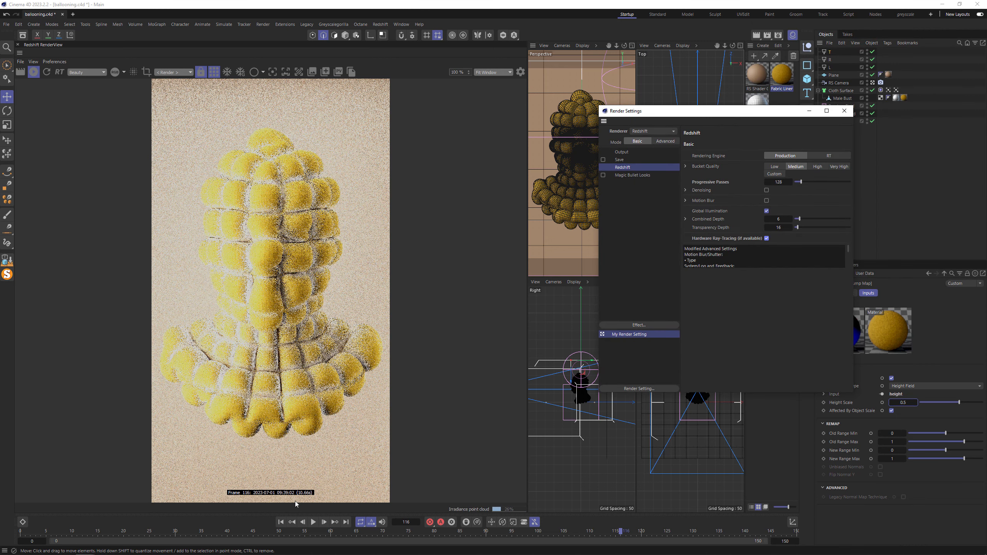
- Set the bucket size to 512 in Redshift's advanced system settings
click(665, 141)
click(728, 151)
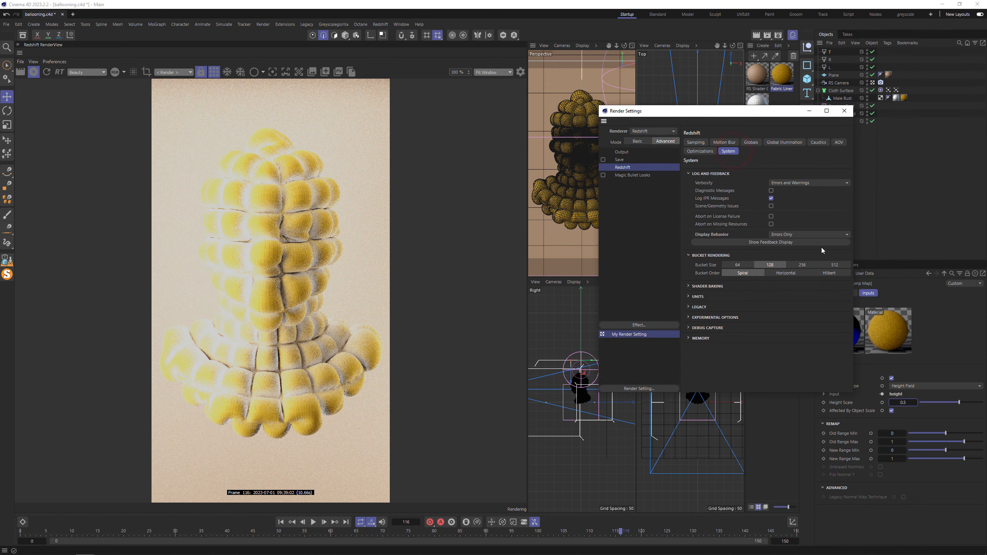
click(836, 265)
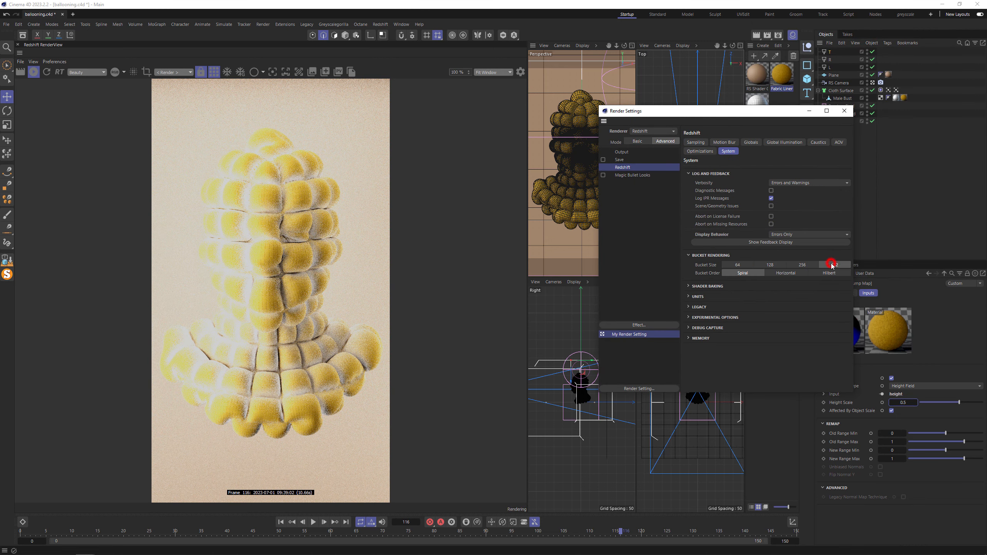
- Set Redshift's basic trace depths to 1 for global illumination, 2 for reflection, 2 for refraction and 4 combined
click(644, 142)
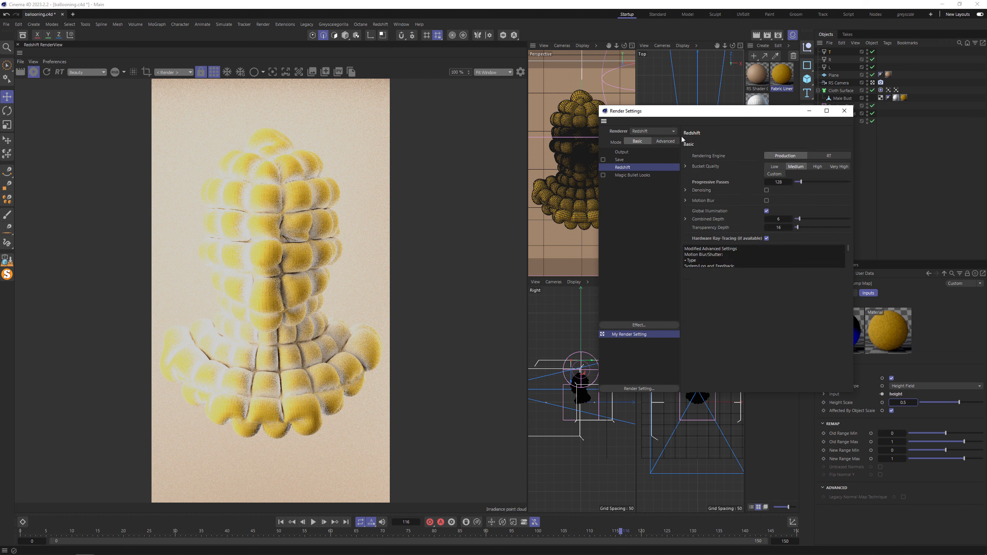
click(686, 219)
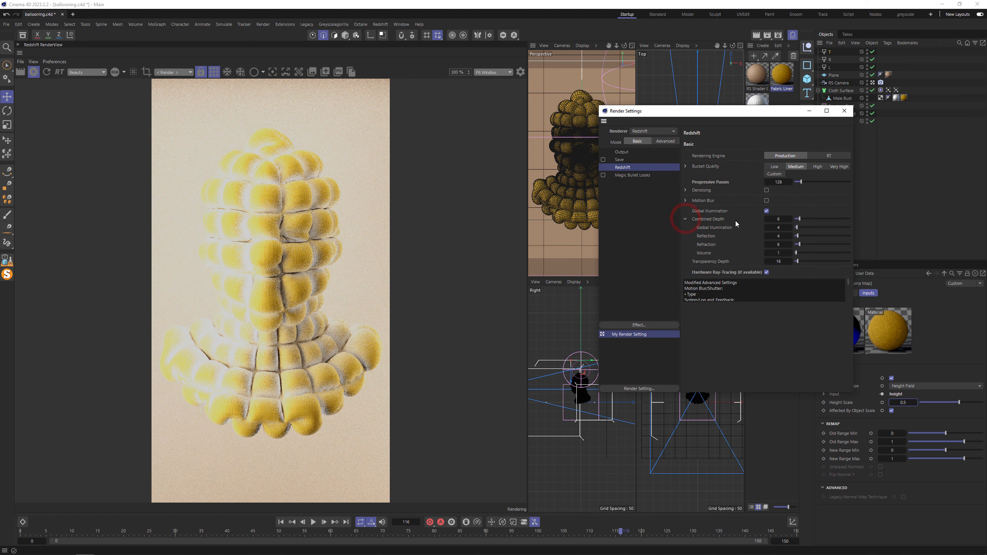
double_click(779, 228)
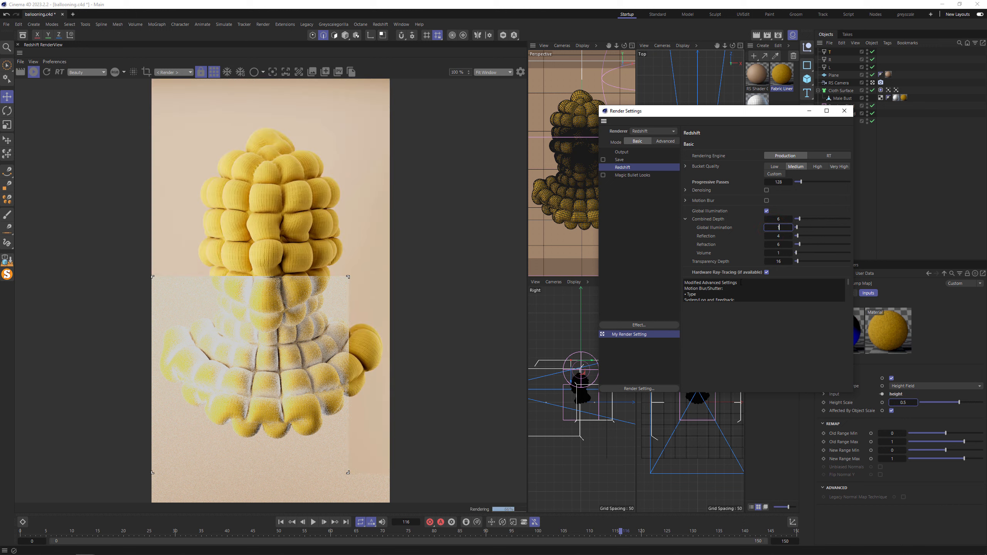
key(Return)
click(780, 236)
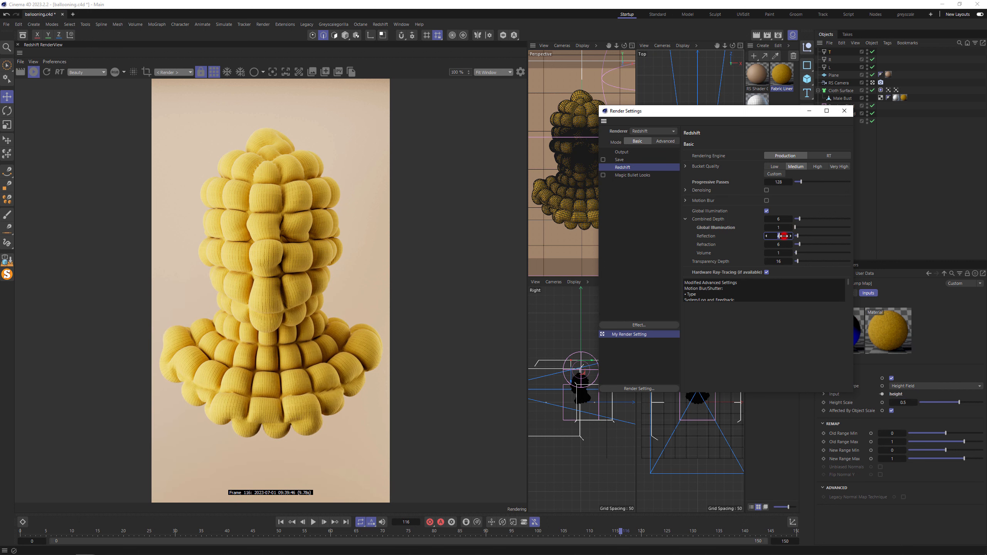
click(782, 244)
text(2)
click(785, 220)
text(4)
key(Return)
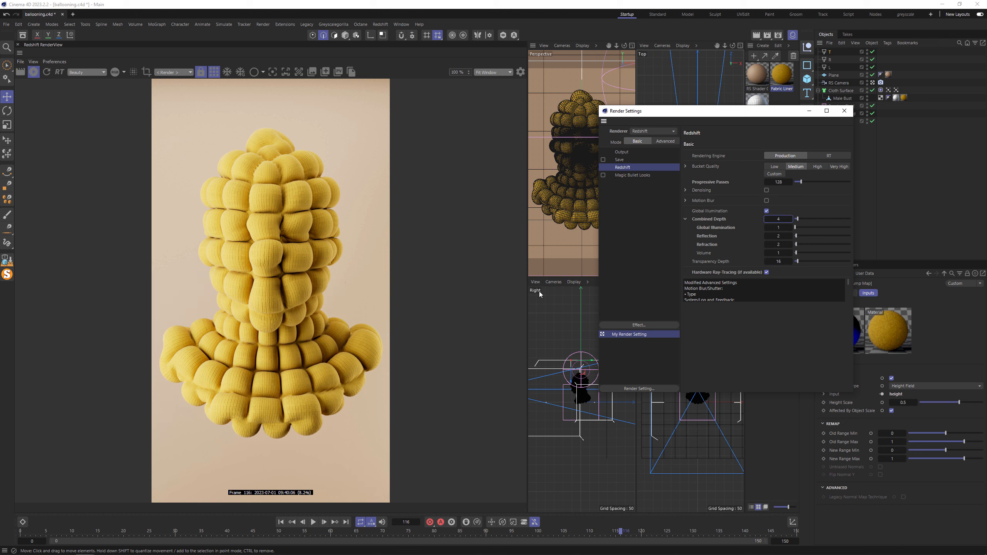
- Set a custom bucket quality threshold of 0.02
click(685, 167)
double_click(778, 182)
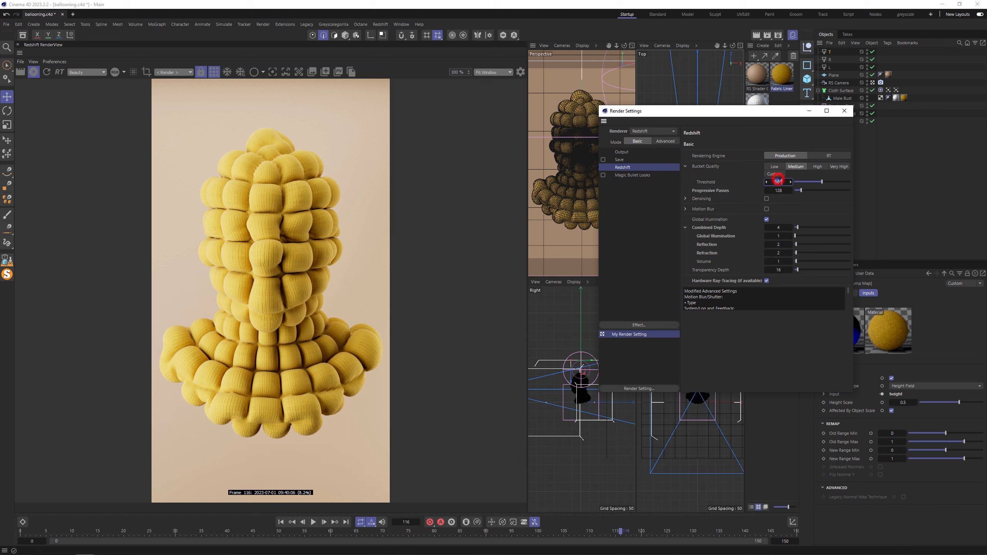
text(0.02)
click(715, 178)
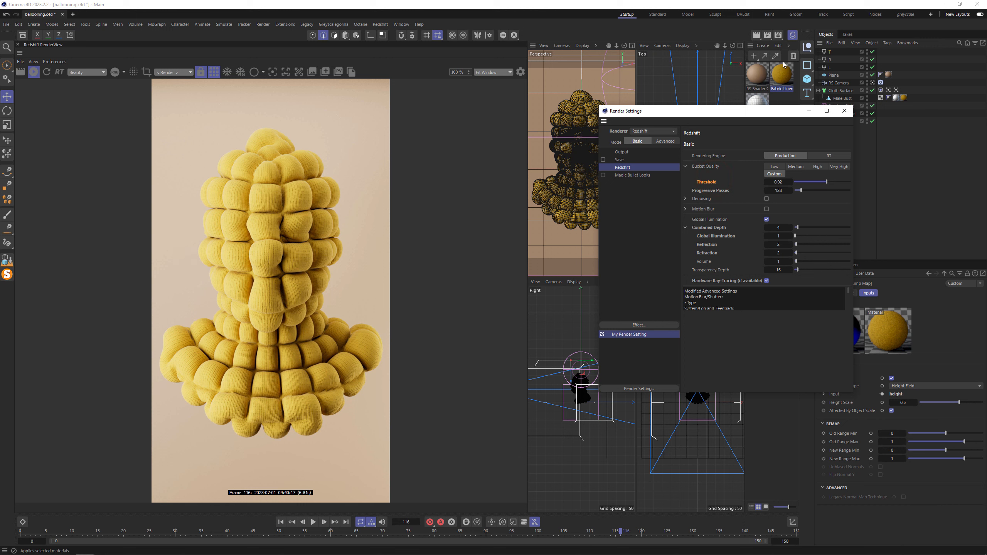
- Enable saving of the rendered image, choose the MP4 format and turn off the alpha channel
click(604, 159)
click(622, 161)
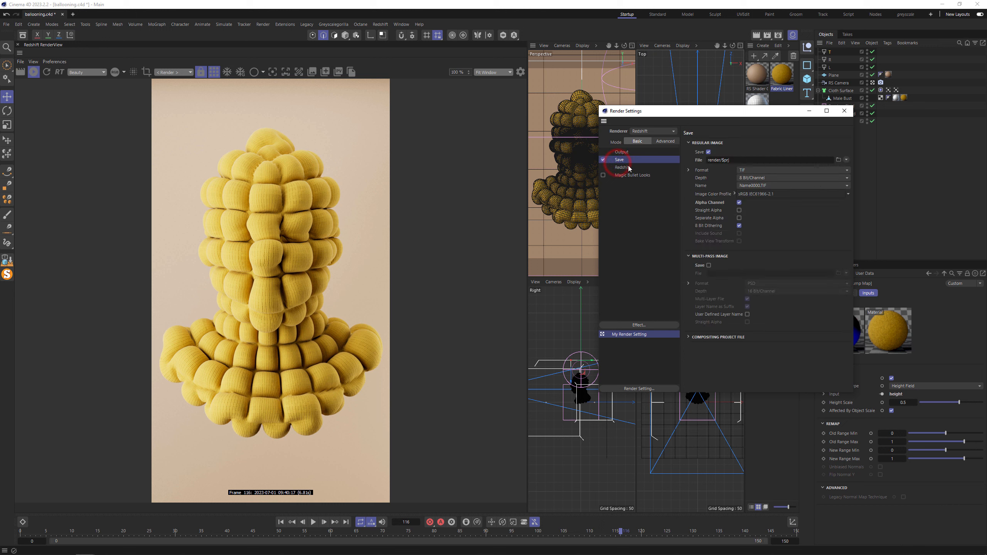
double_click(723, 160)
click(746, 173)
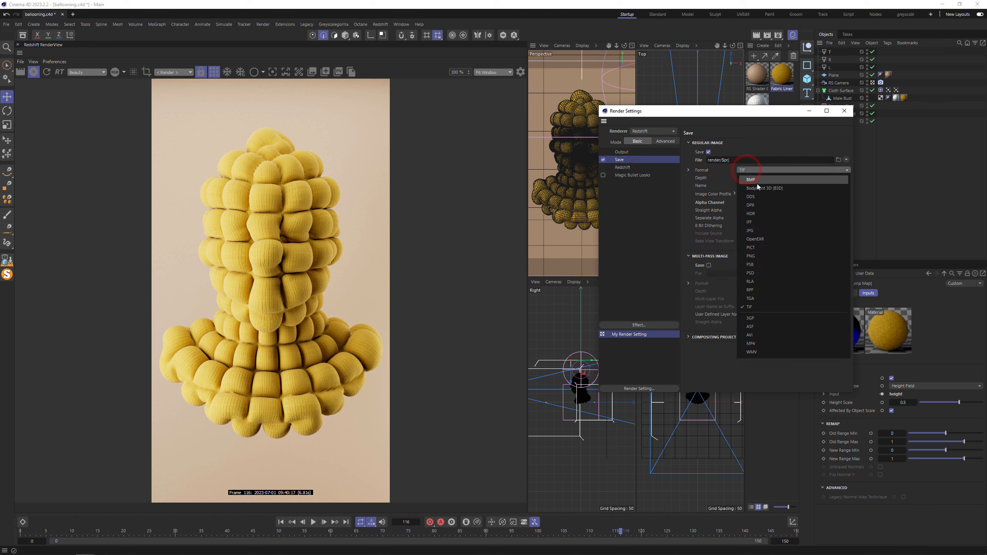
click(761, 344)
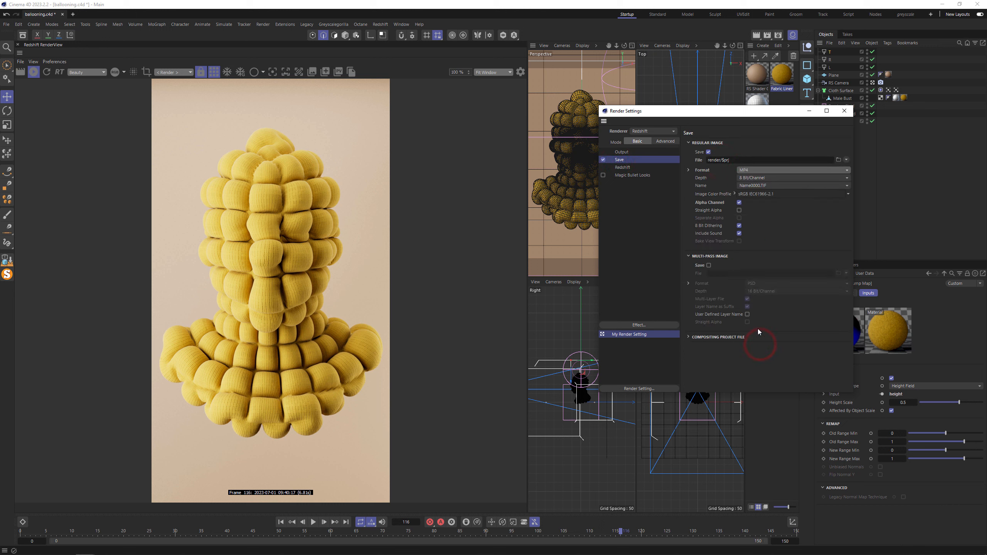
click(739, 203)
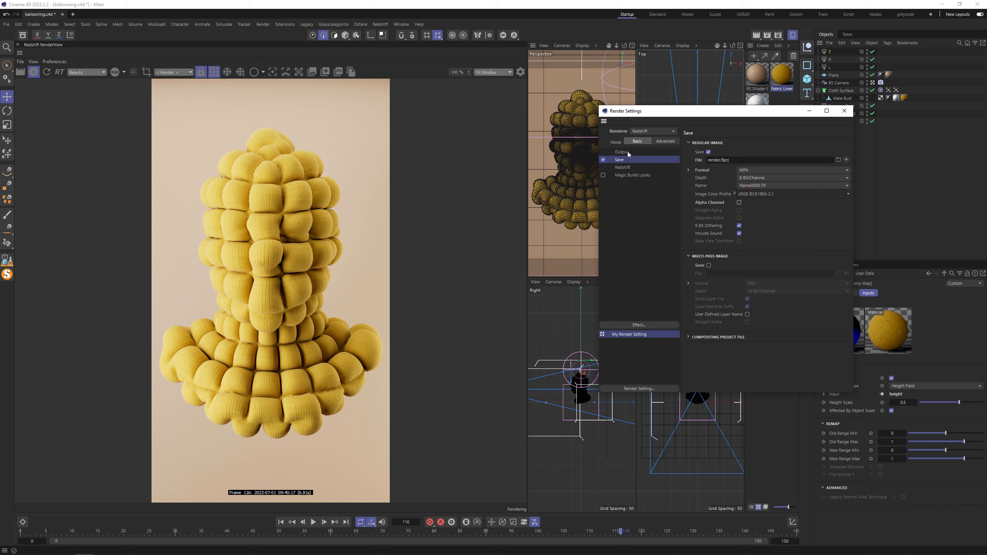
- Set the output frame range to All Frames and start rendering the animation to the Picture Viewer
click(626, 152)
click(773, 238)
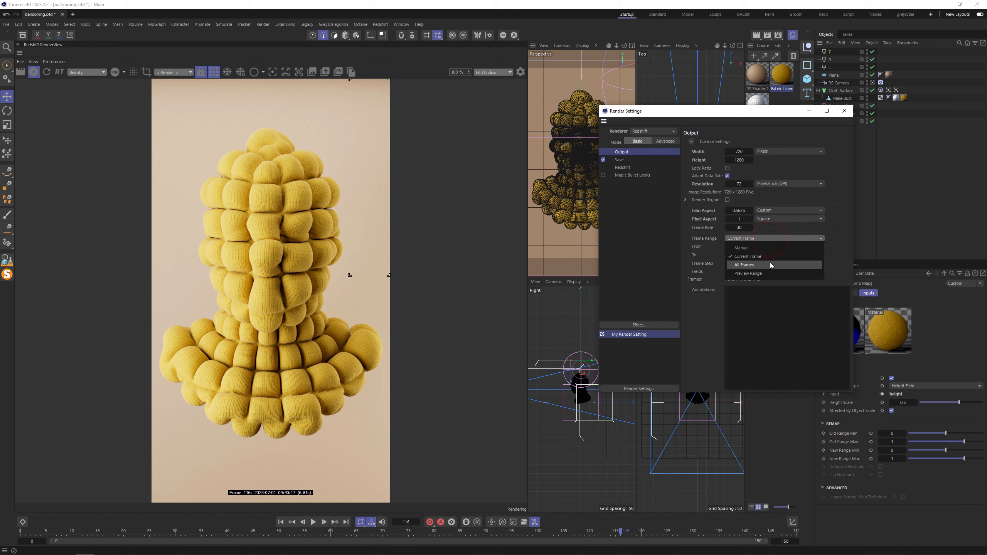
click(772, 265)
click(845, 111)
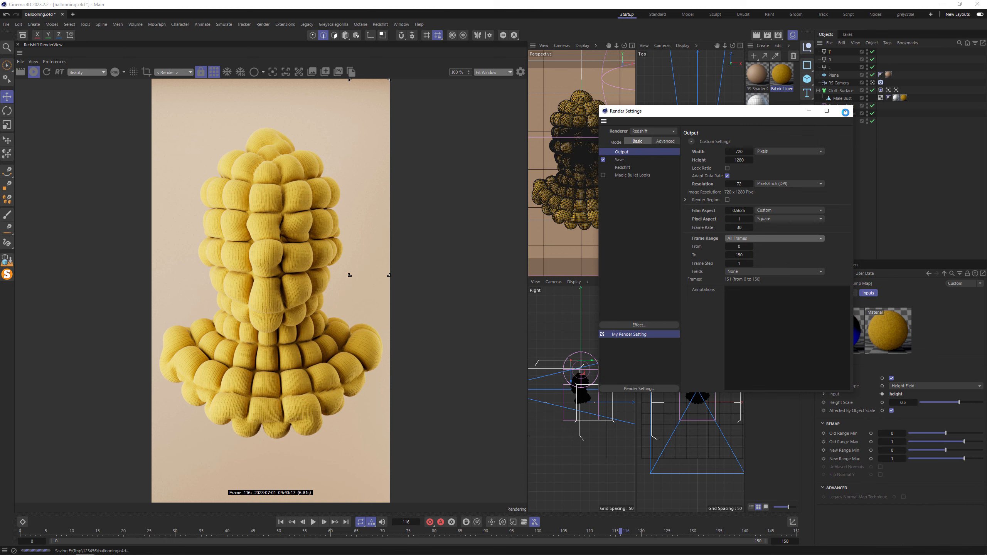
click(767, 34)
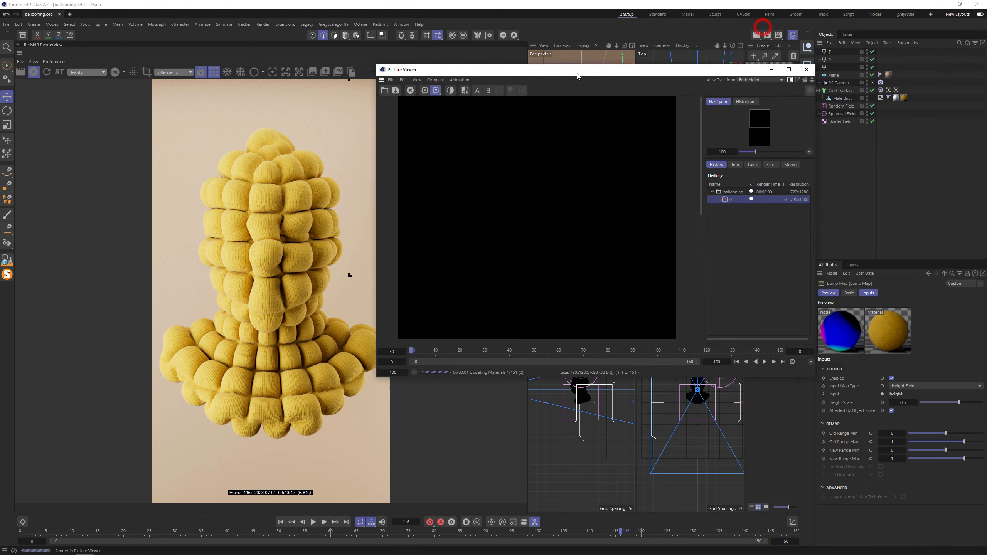
drag(577, 76, 528, 92)
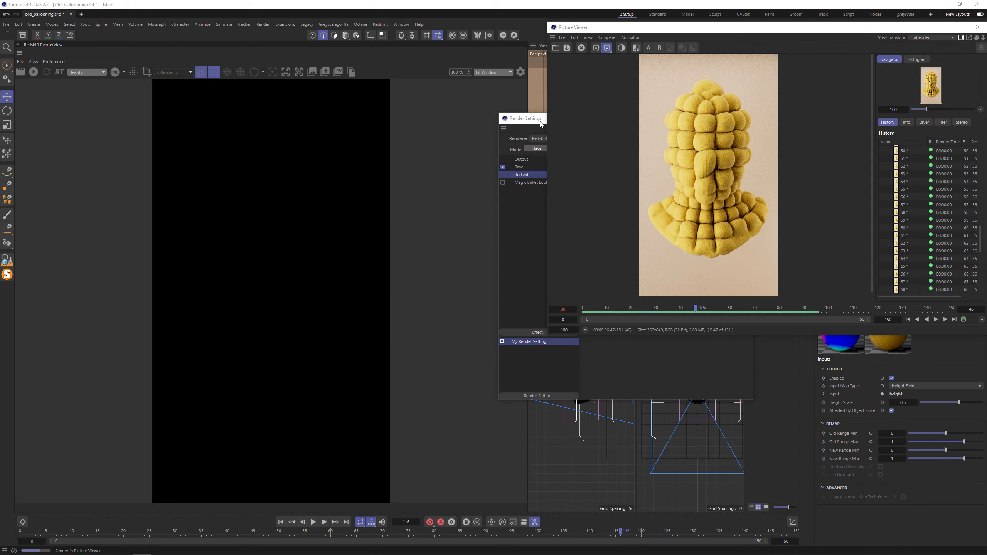
- Check the output resolution and Redshift's bucket quality threshold in the render settings
key(ctrl+b)
drag(544, 120, 431, 129)
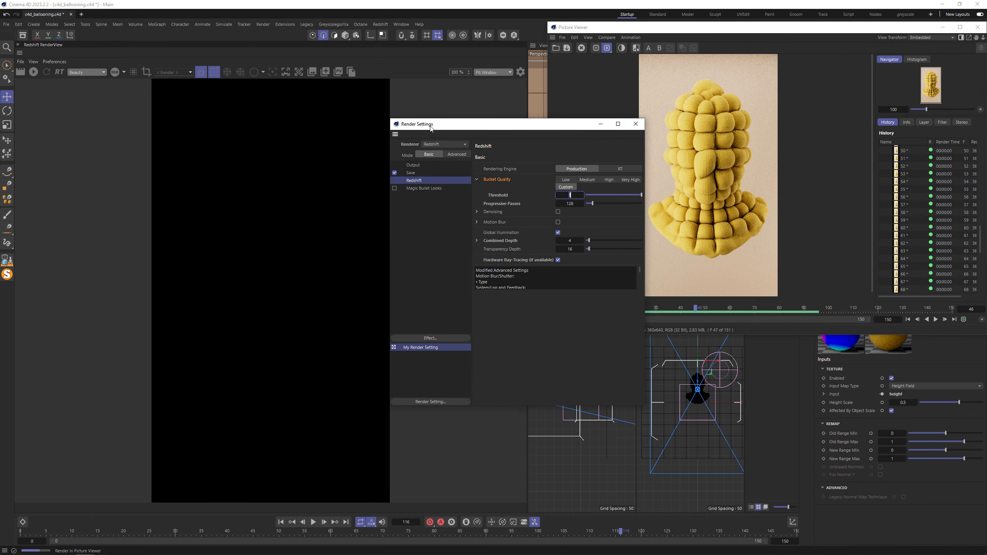
key(Return)
click(413, 166)
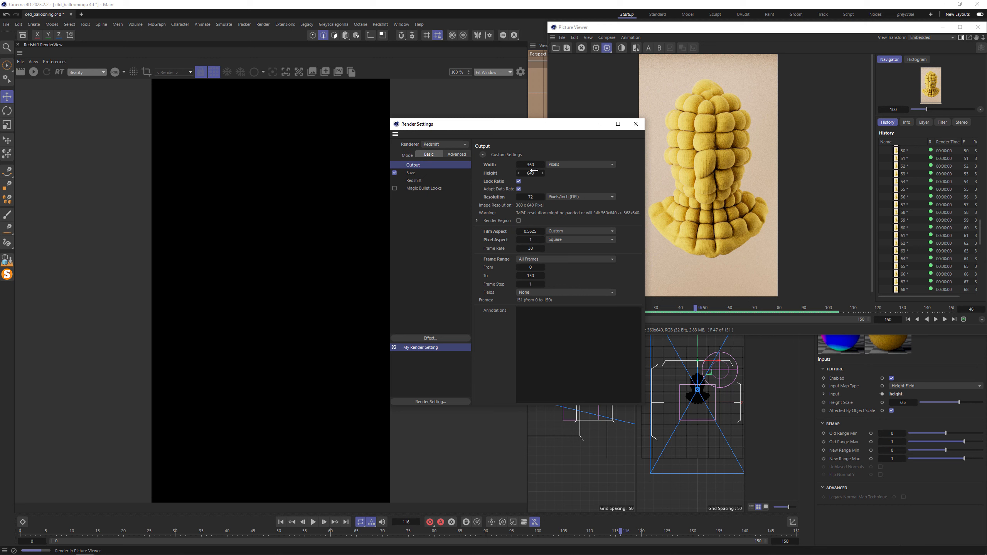
click(414, 180)
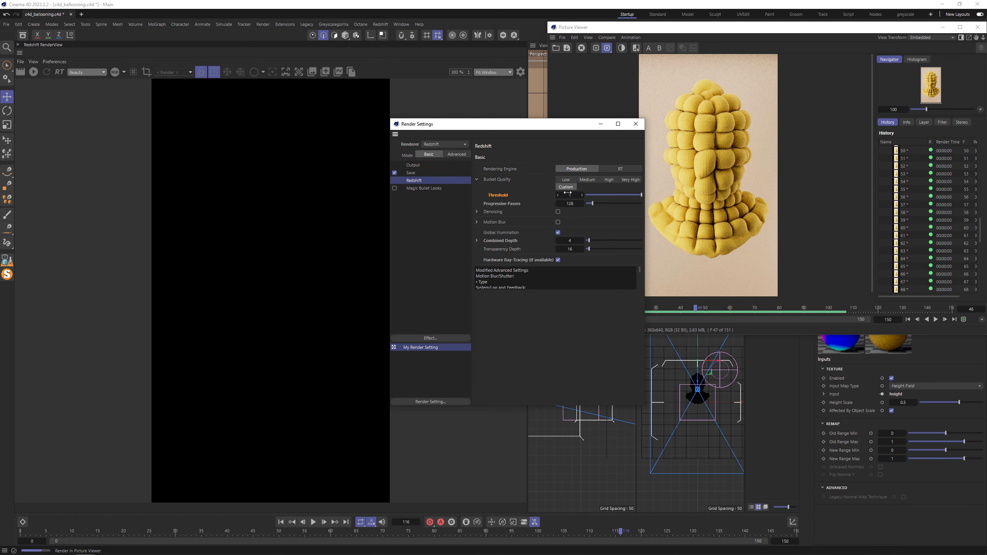
click(601, 124)
- Play the rendered frames from the start in the Picture Viewer, replay them, and close the viewer
click(908, 320)
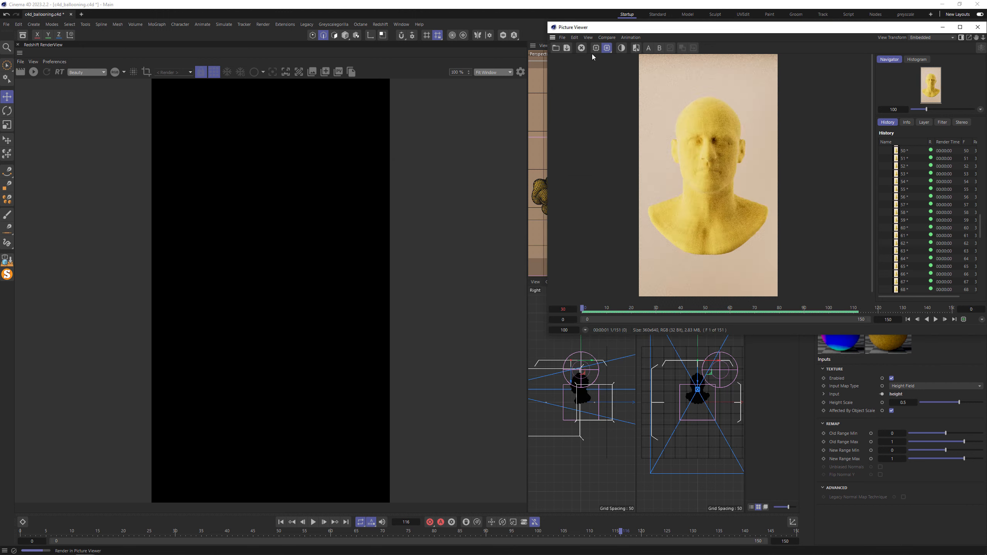
click(936, 320)
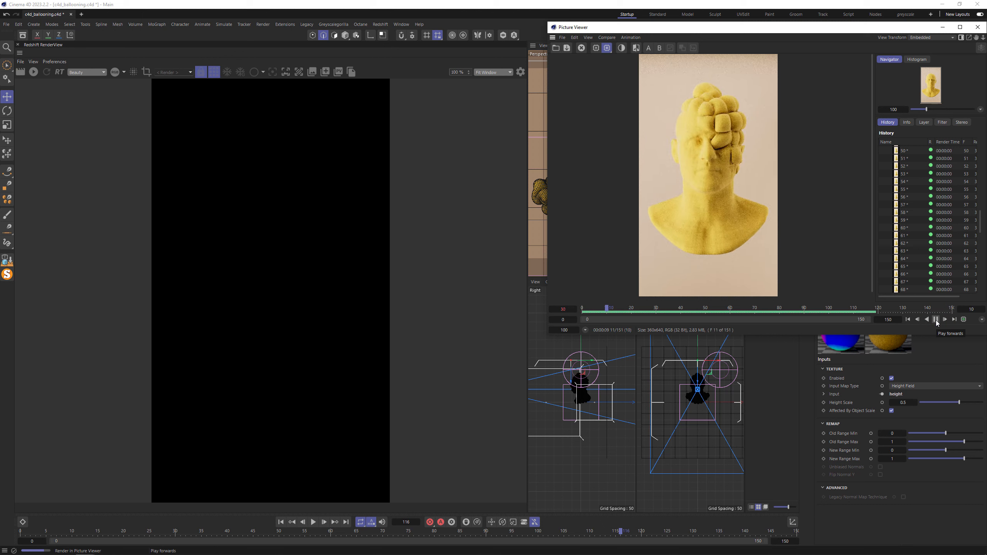
click(936, 320)
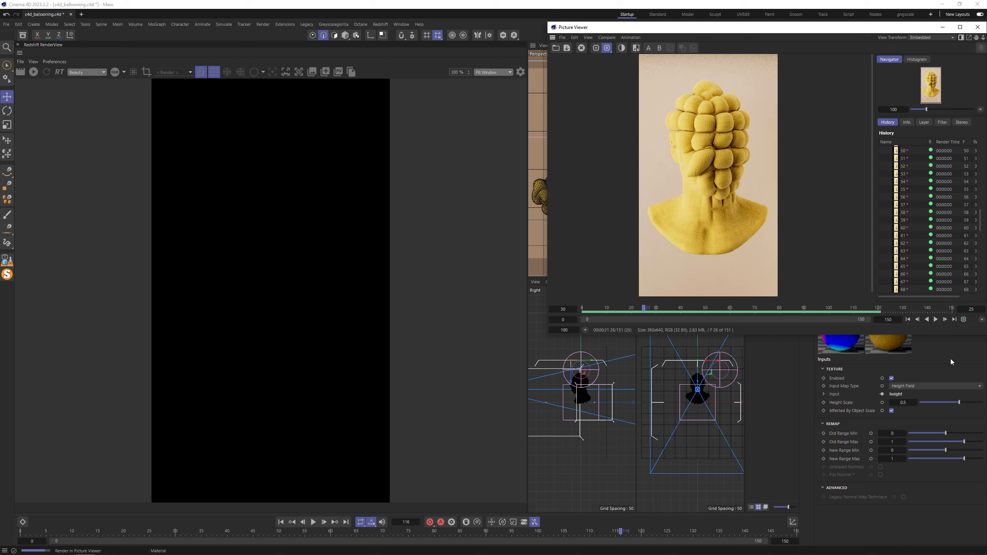
click(909, 320)
click(936, 320)
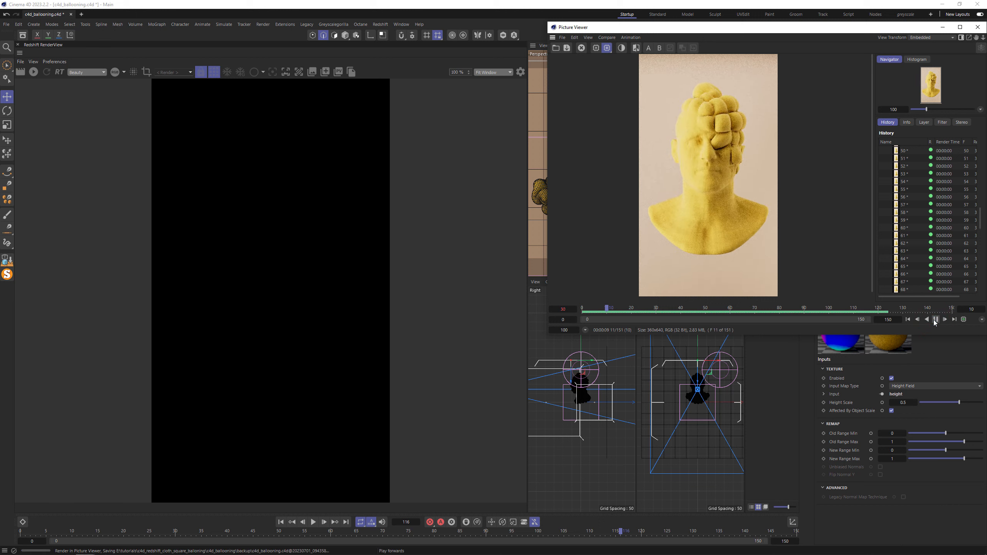
click(936, 320)
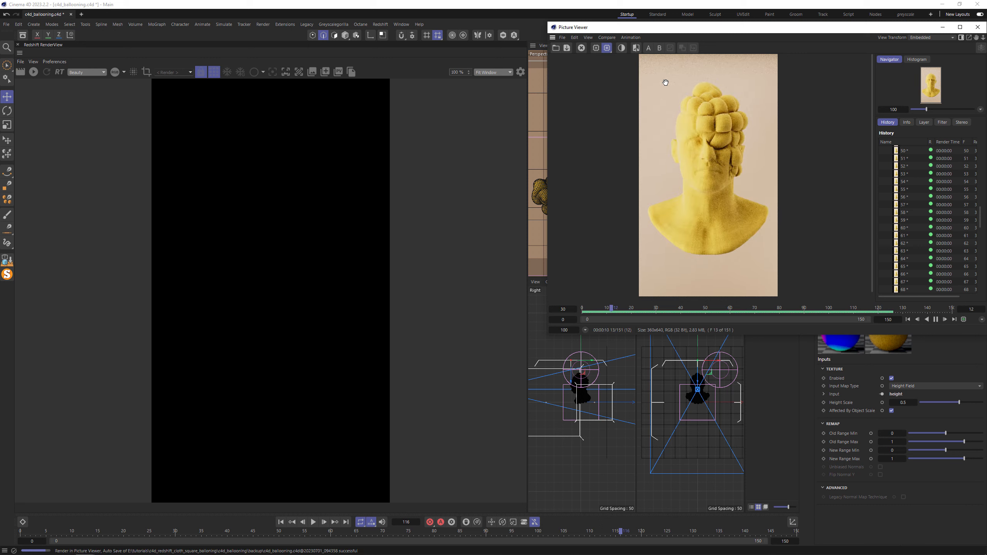
click(936, 320)
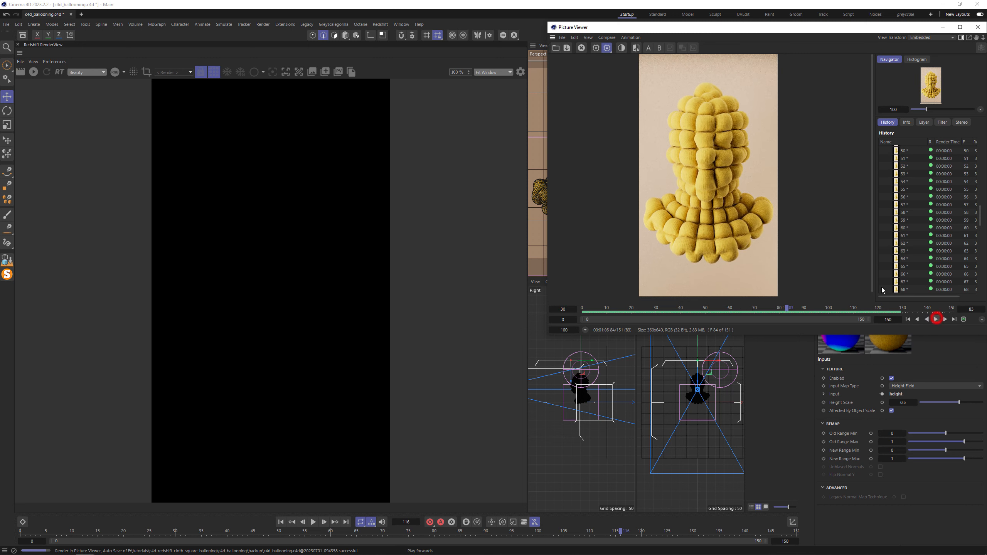
click(977, 28)
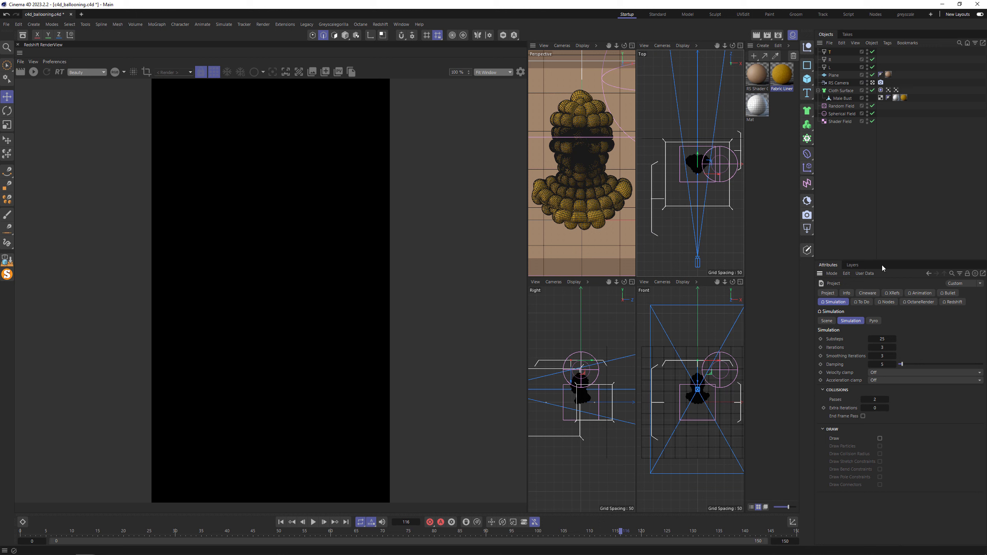
- Set the Balloon expansion time to 60 on the Cloth Surface's cloth tag
click(883, 364)
click(881, 90)
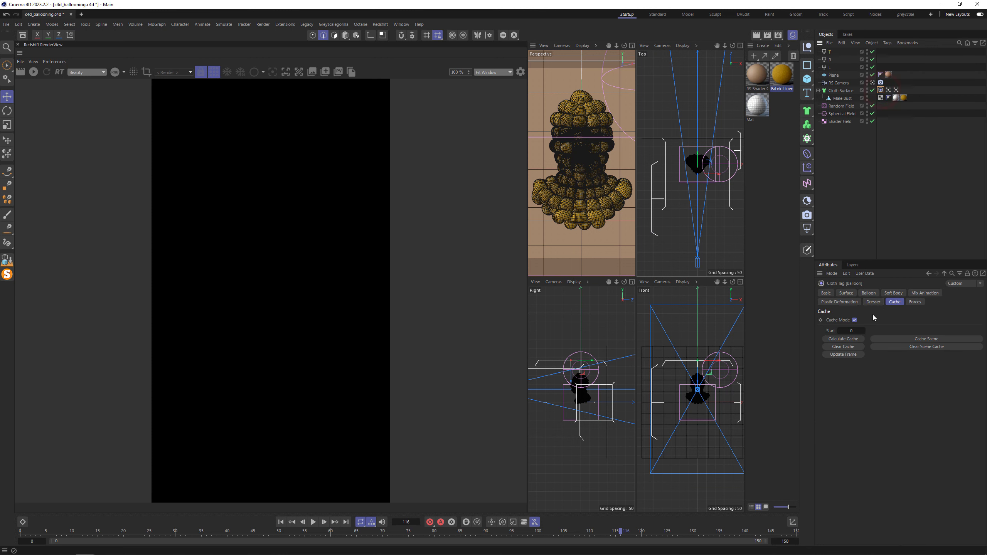
click(868, 293)
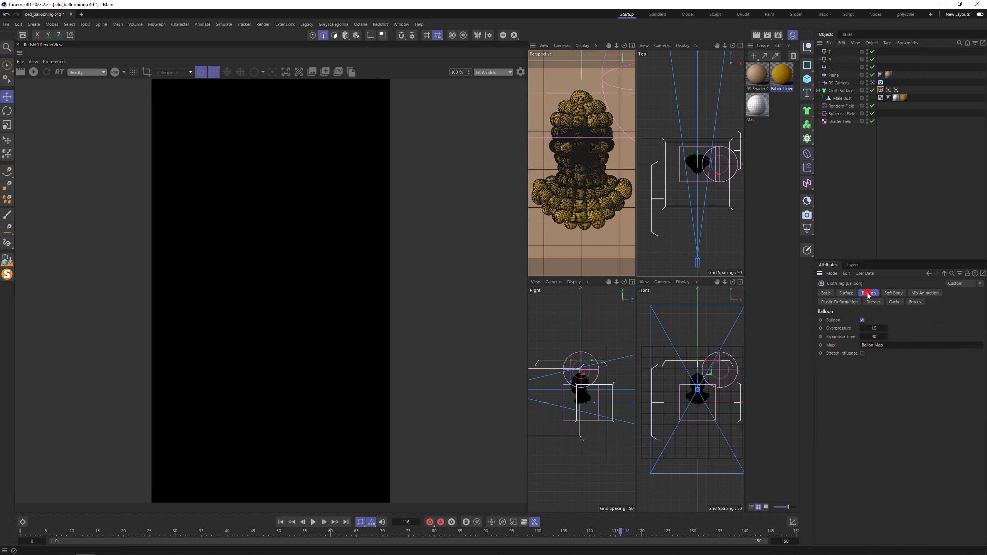
double_click(878, 337)
text(60)
- Set the timeline's end frame to 100 and enlarge the perspective view to a single wider viewport
double_click(782, 540)
text(100)
key(Return)
drag(527, 94, 403, 106)
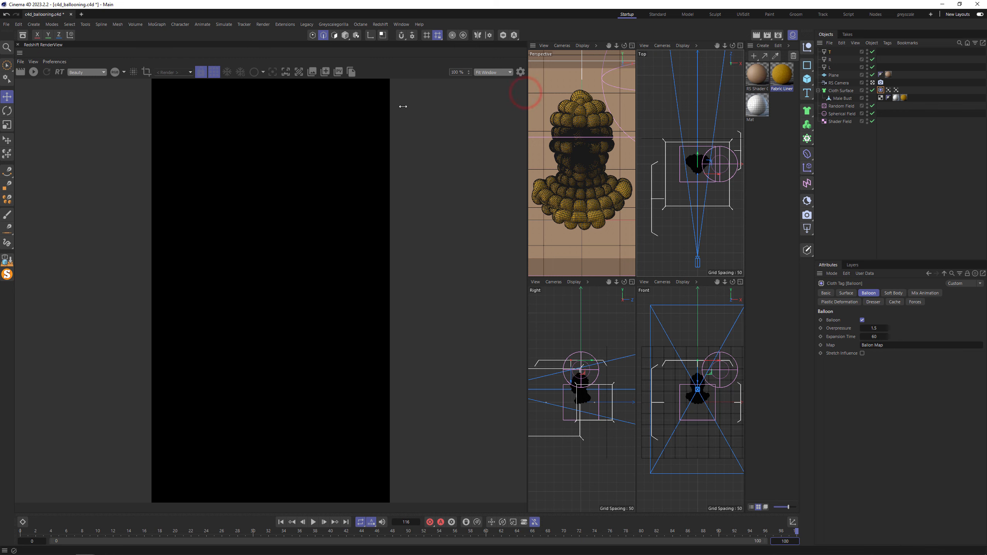
middle_click(545, 155)
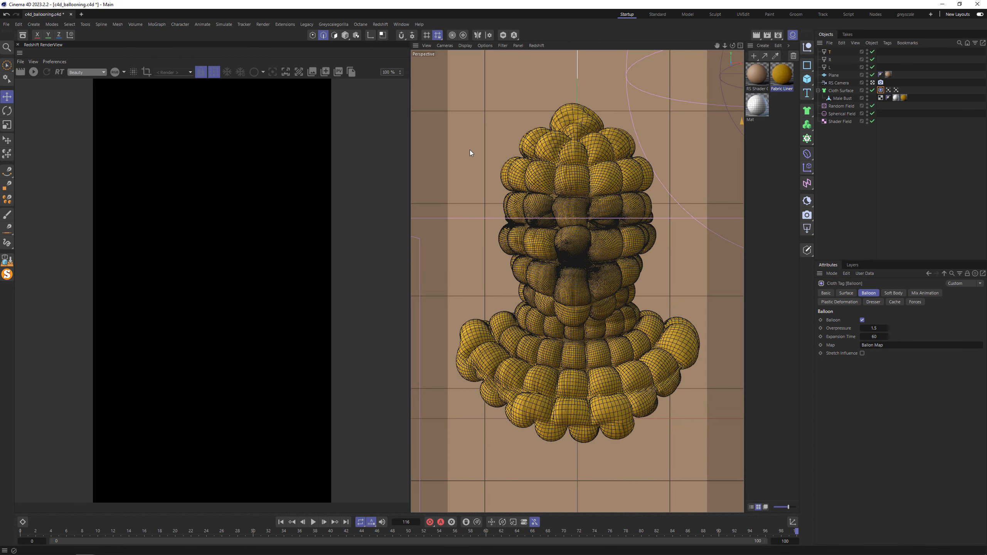
- Add an RS Object render tag to the Cloth Surface
right_click(878, 91)
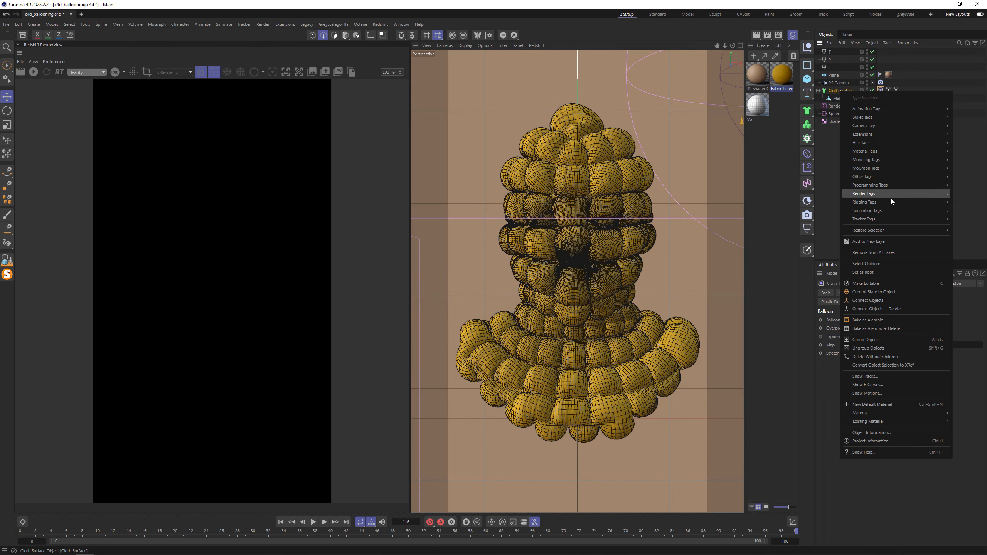
mouse_move(877, 194)
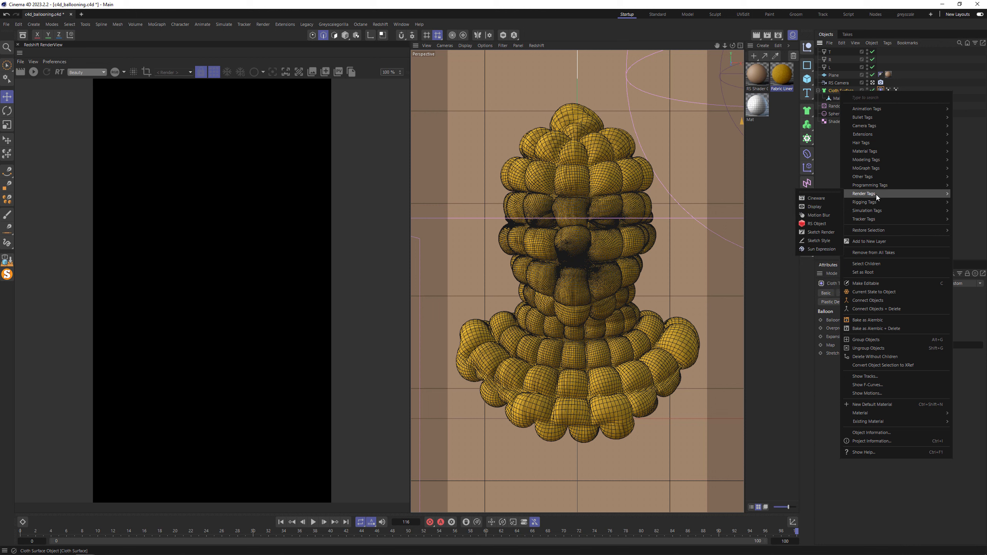
click(809, 224)
- Override the RS Object tag's geometry, enable tessellation with a minimum edge length of 1, and open the maximum subdivisions value for editing
click(872, 293)
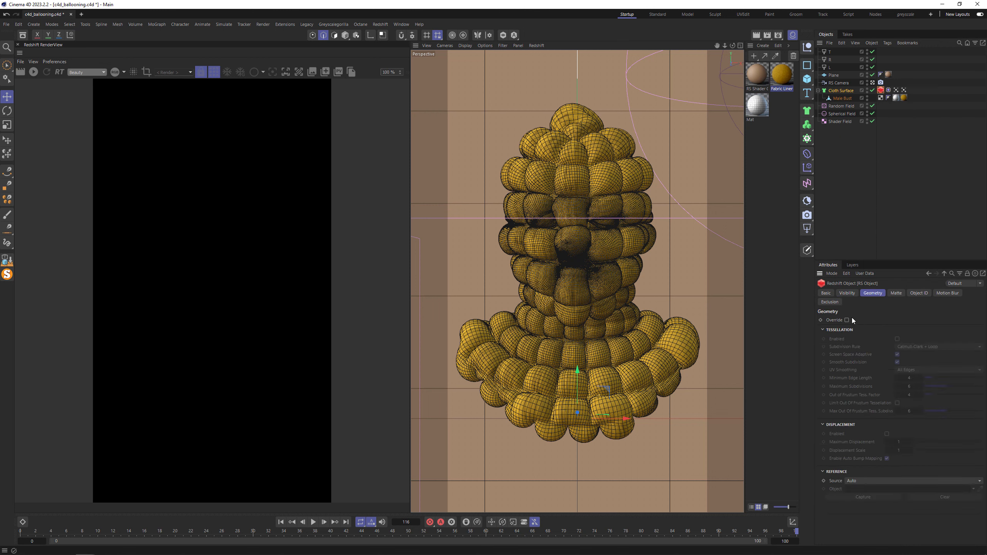
click(848, 320)
click(898, 339)
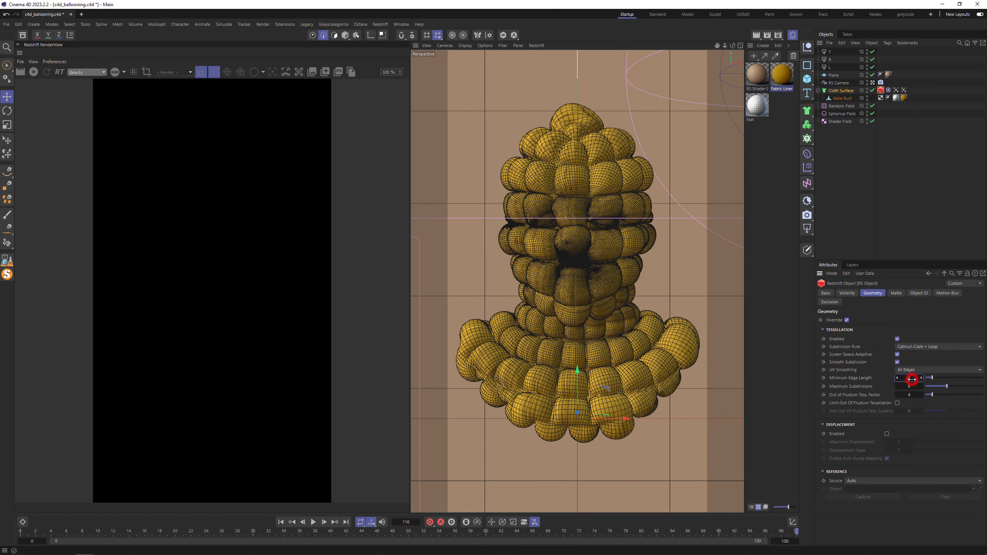
click(912, 379)
text(1)
click(911, 387)
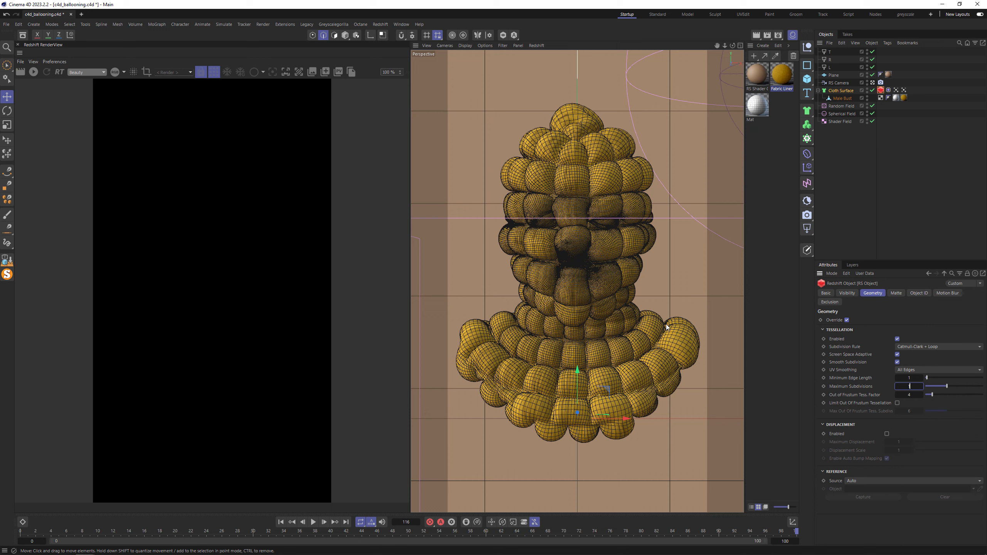
- Clear the cloth tag's existing simulation cache and calculate a new one
click(889, 90)
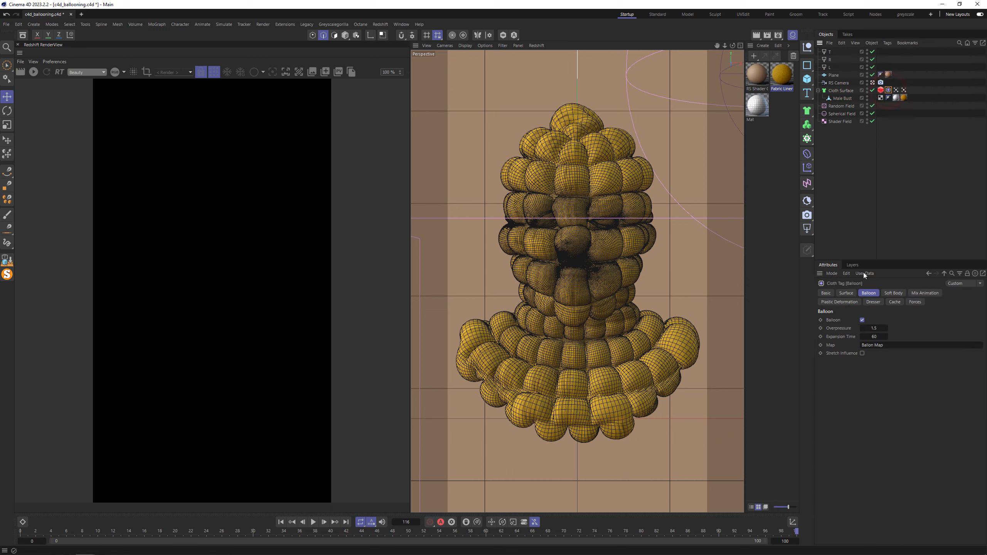
click(895, 302)
click(844, 346)
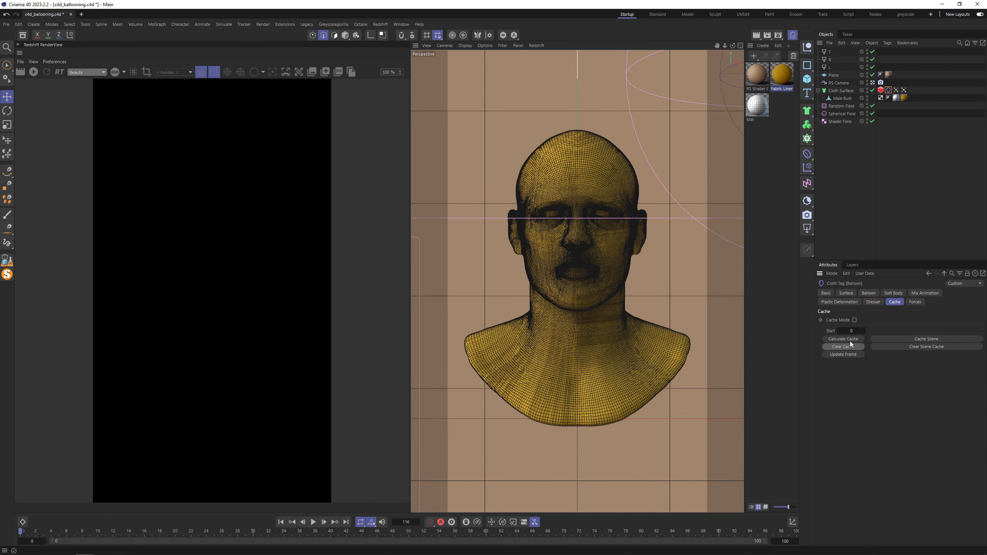
click(852, 339)
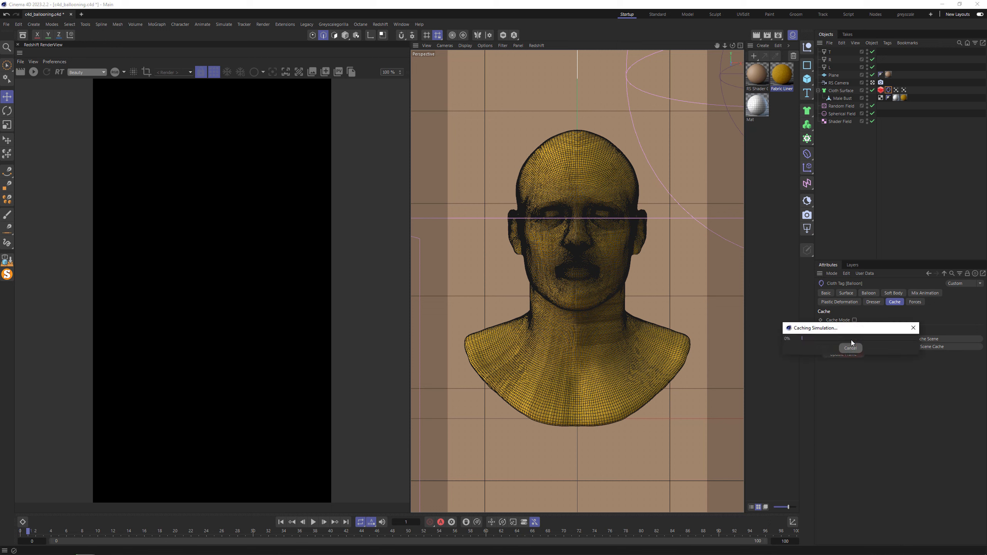